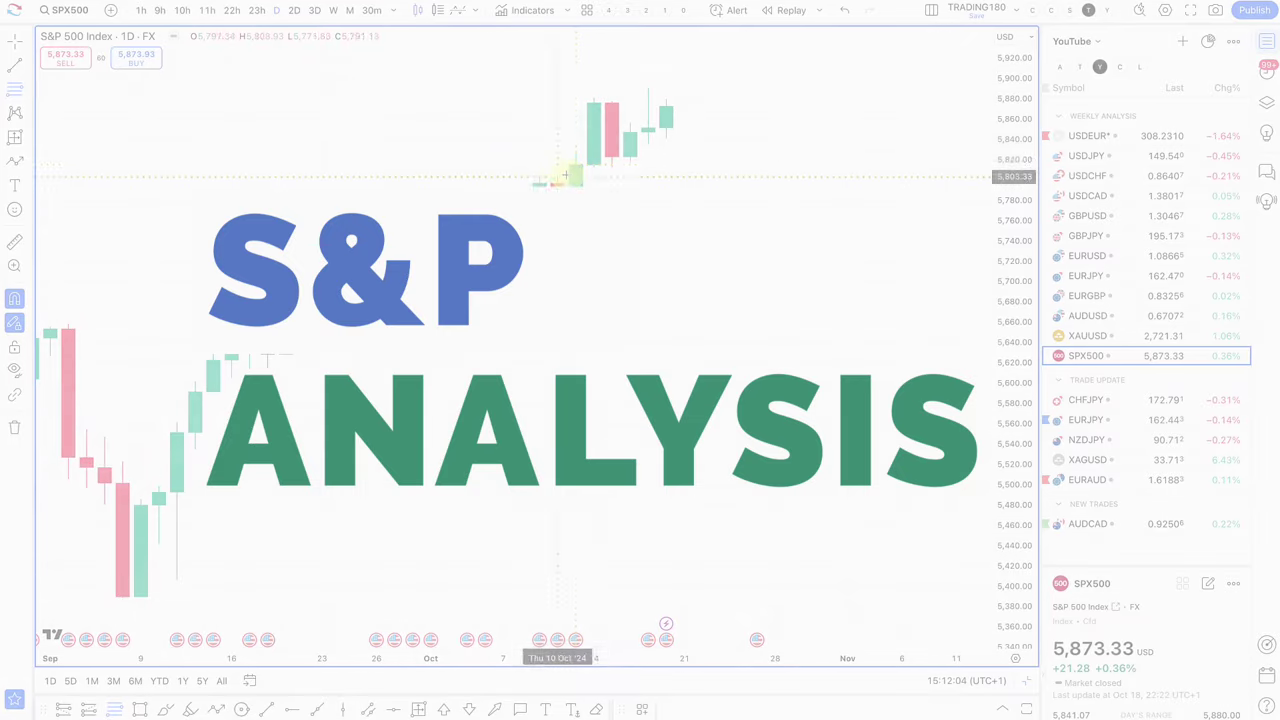
- Mark green support zones on the daily S&P 500 chart at 5,797.34–5,771.53, 5,754.47–5,682.58 and 5,637.03–5,615.25
{"action": "left_click_drag", "start_coordinate": [557, 183], "coordinate": [519, 296]}
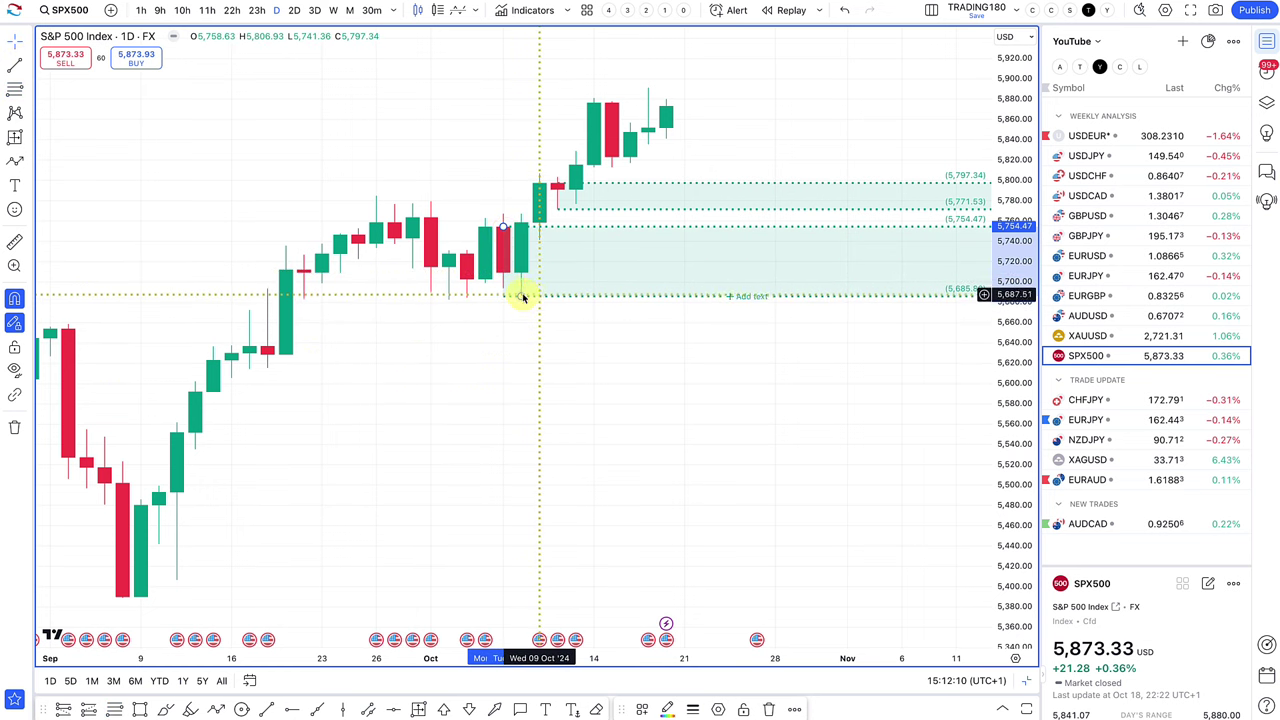
{"action": "left_click_drag", "start_coordinate": [503, 300], "coordinate": [449, 302]}
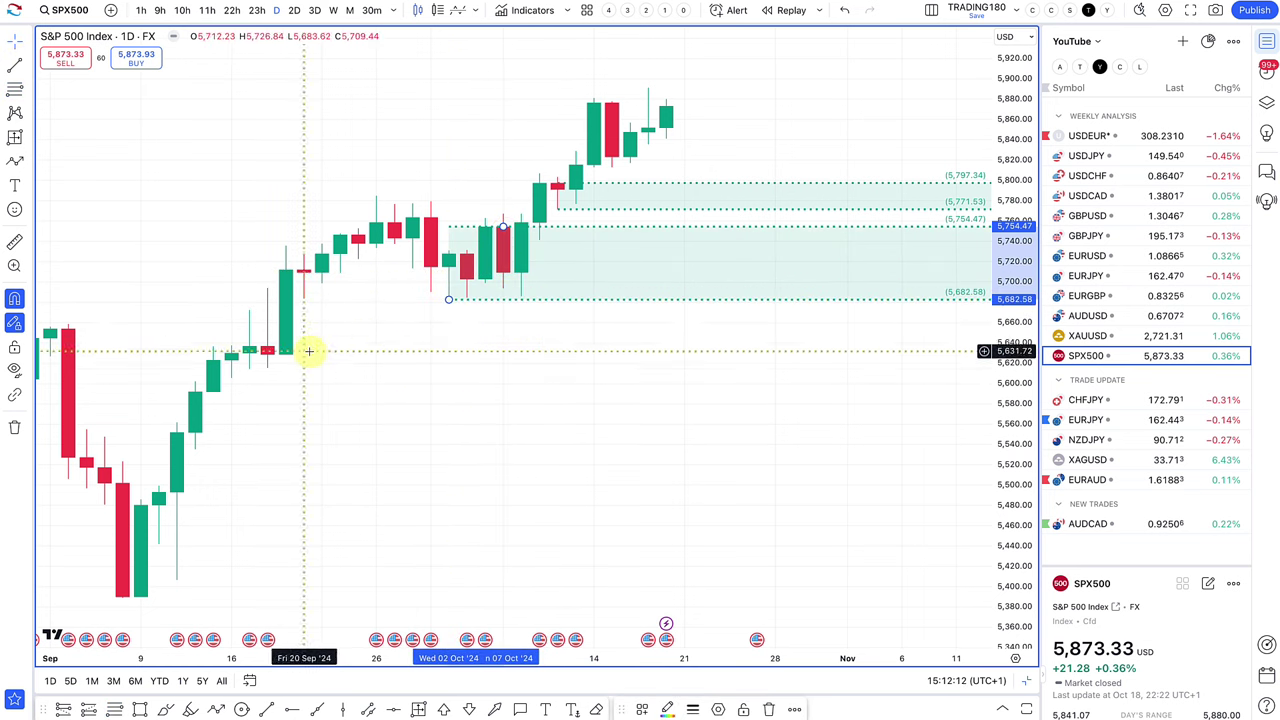
{"action": "left_click", "coordinate": [15, 89]}
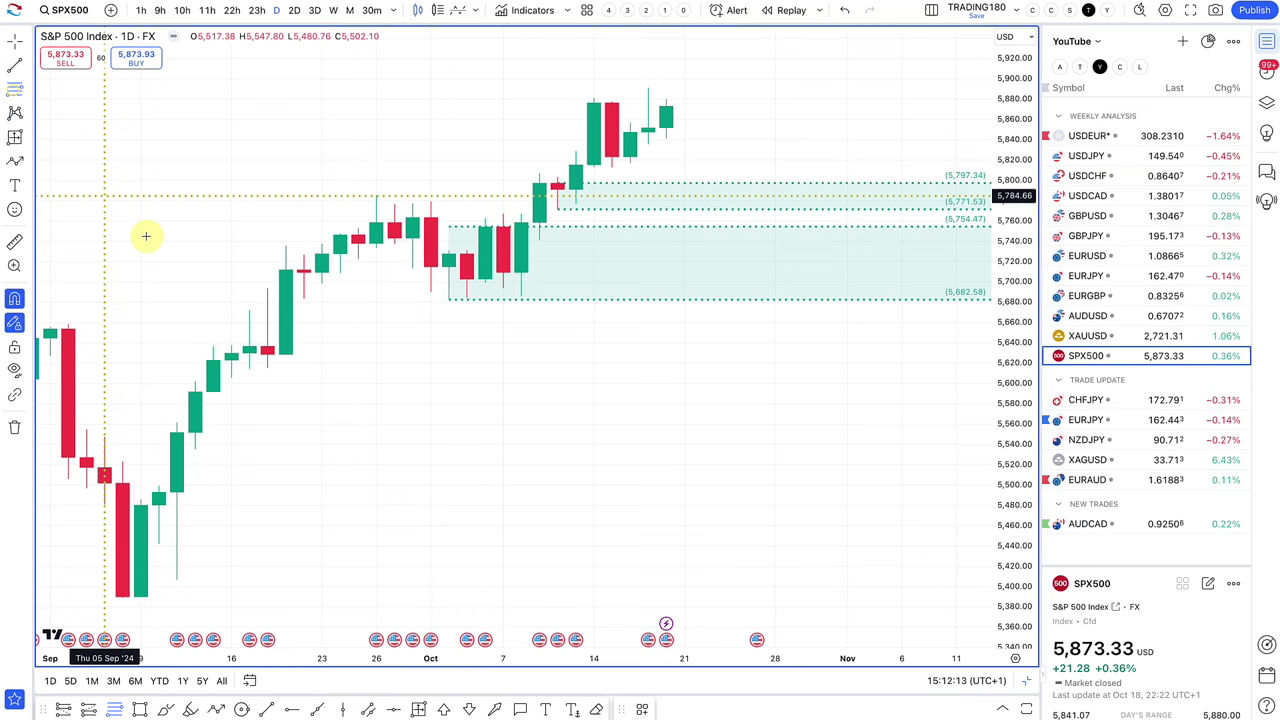
{"action": "left_click", "coordinate": [266, 368]}
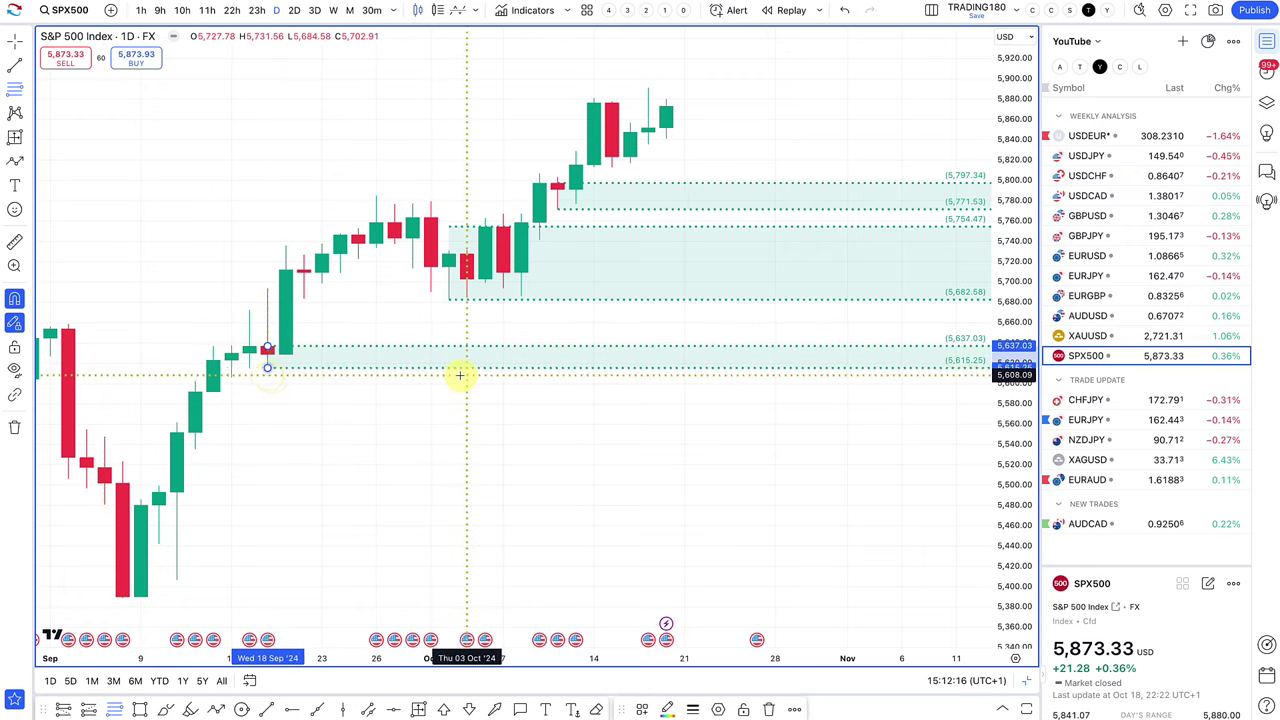
- Draw a V-shaped projection path from the latest candle down to about 5,700 in the middle green zone and back up to about 5,873
{"action": "scroll", "coordinate": [457, 371], "scroll_direction": "down", "scroll_amount": 4}
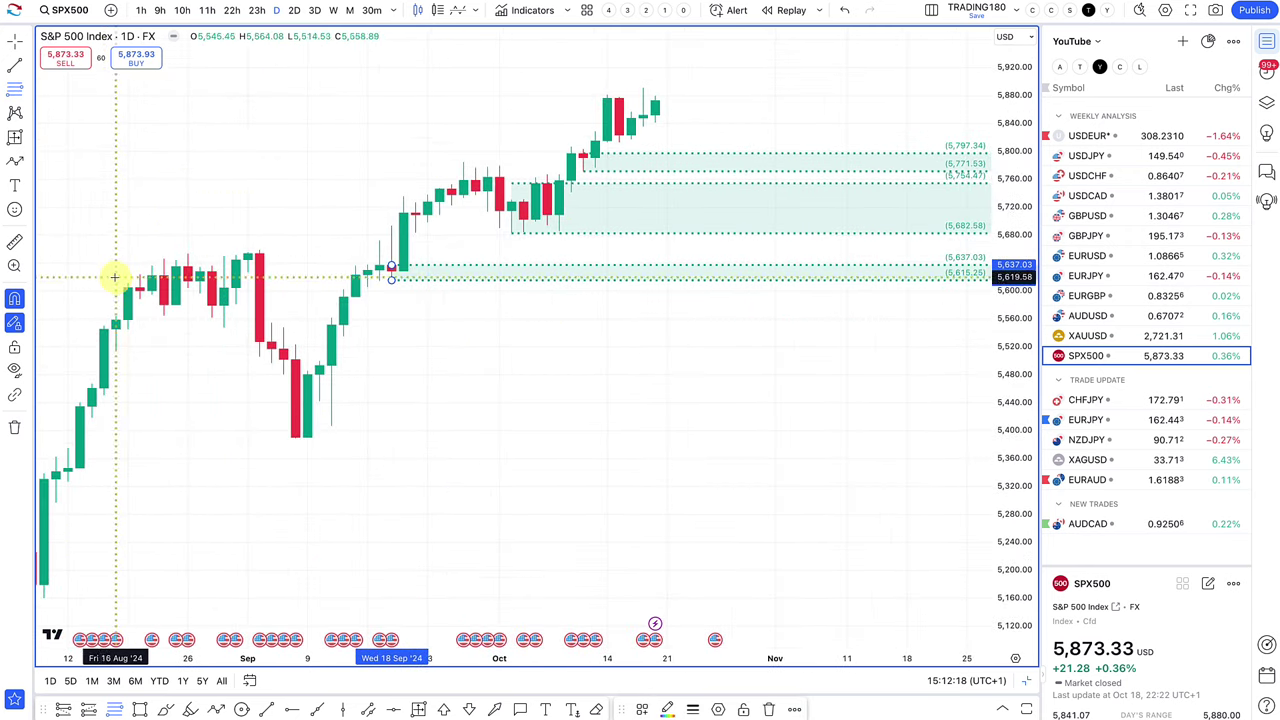
{"action": "left_click", "coordinate": [216, 710]}
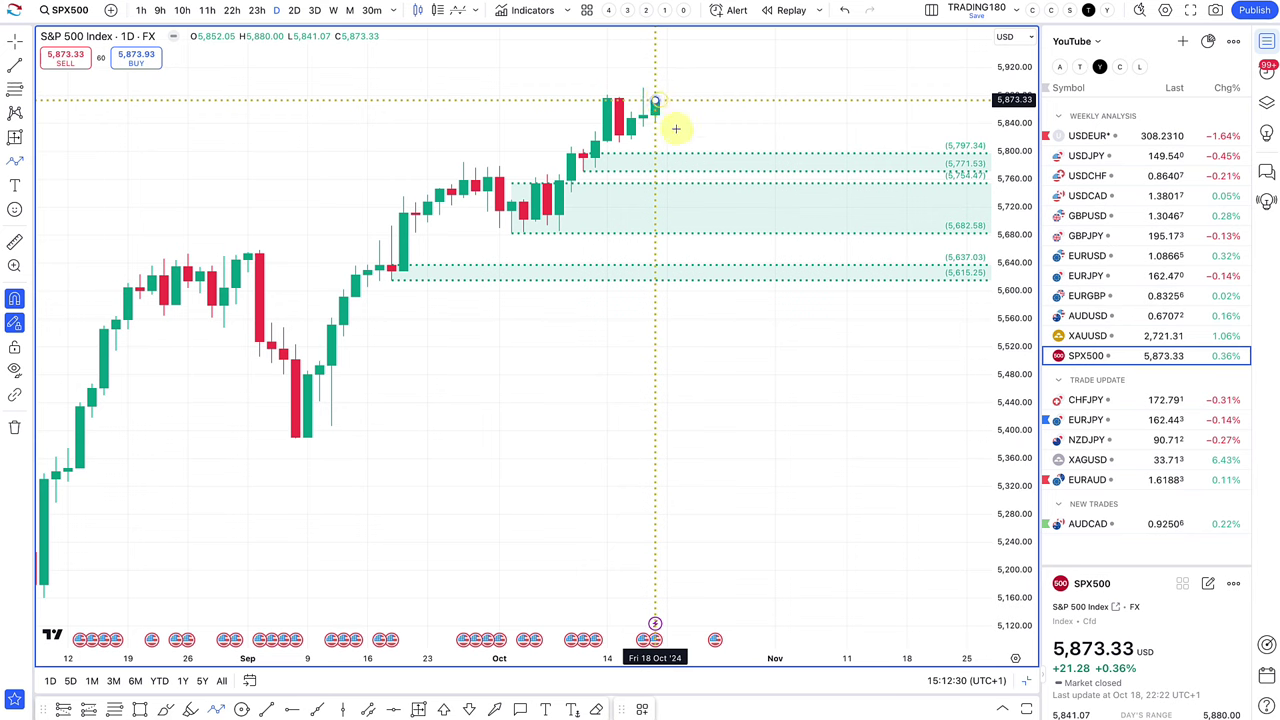
{"action": "left_click_drag", "start_coordinate": [655, 100], "coordinate": [680, 149]}
{"action": "left_click", "coordinate": [689, 165]}
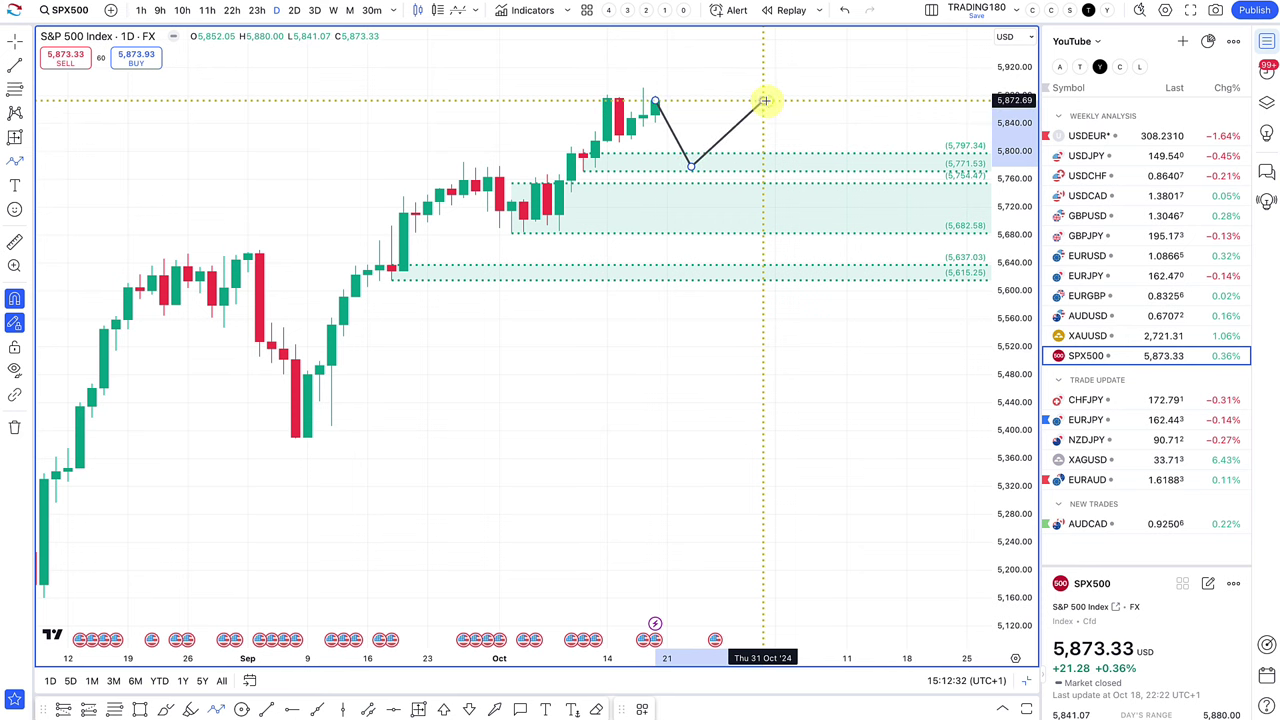
{"action": "left_click", "coordinate": [764, 100]}
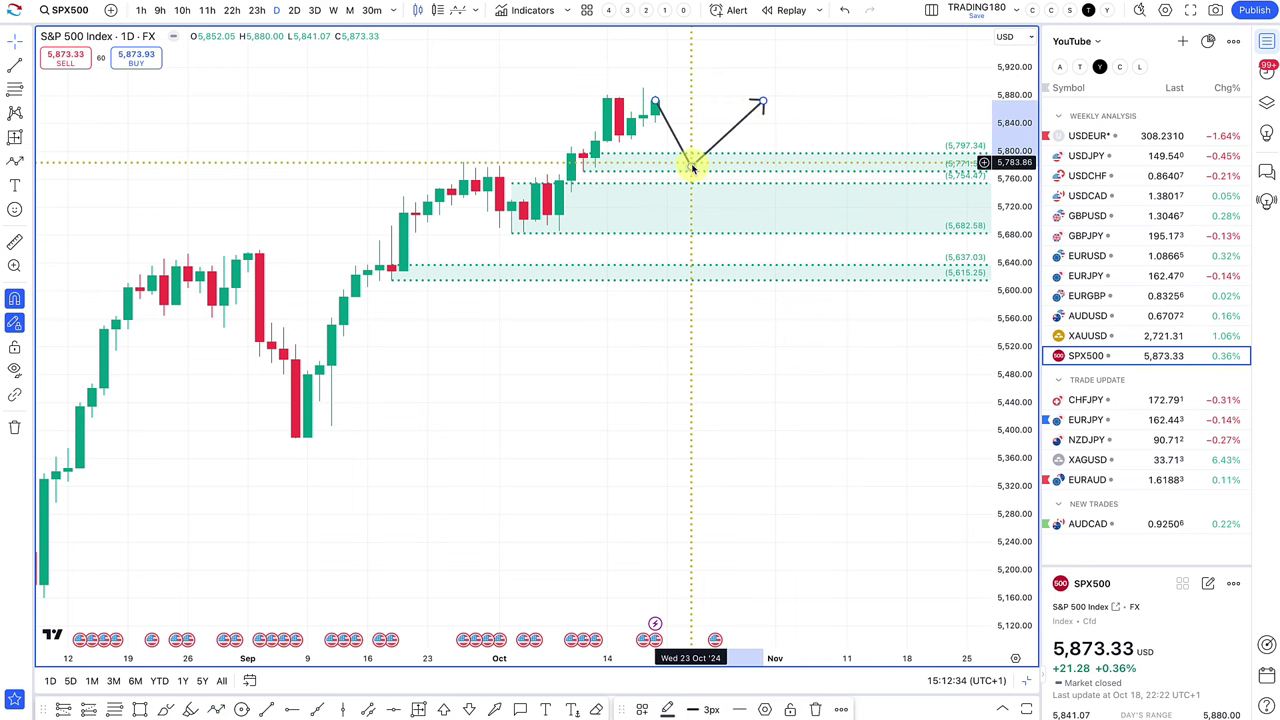
{"action": "left_click_drag", "start_coordinate": [692, 170], "coordinate": [692, 224]}
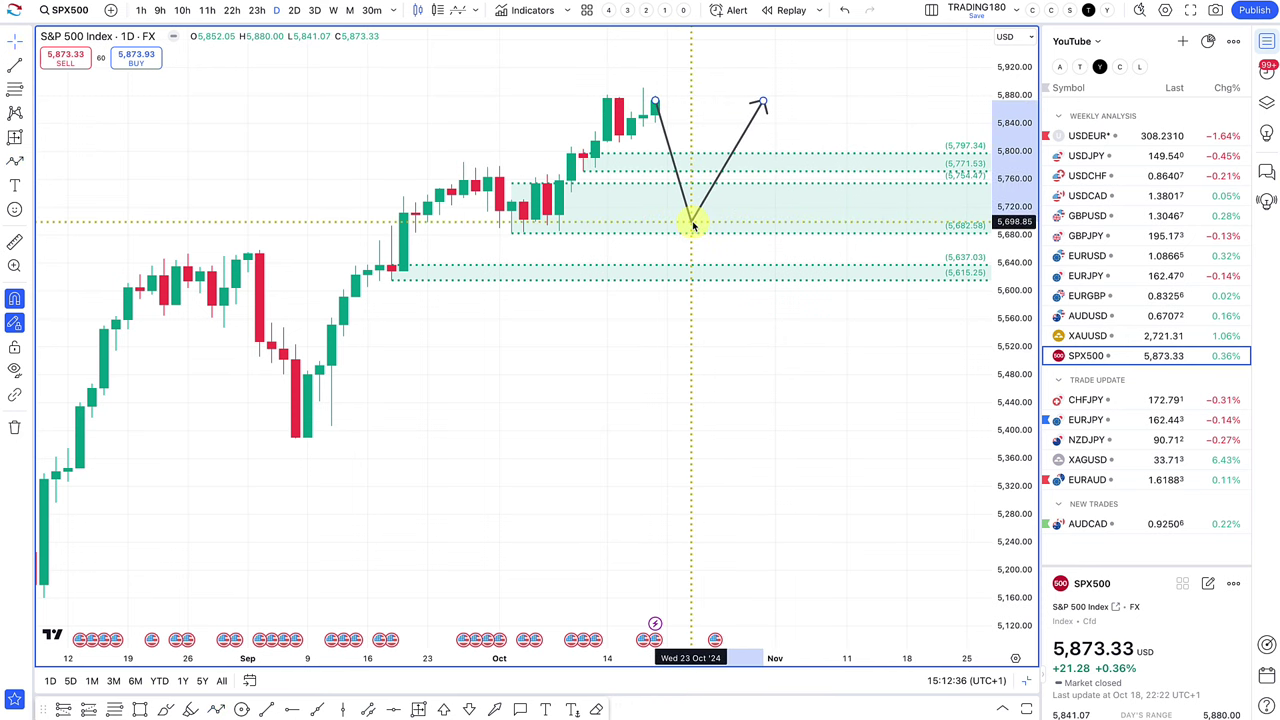
- Draw a rectangle over the July highs from 15 Jul to 4 Oct, spanning 5,702.91 to 5,675.99
{"action": "scroll", "coordinate": [700, 251], "scroll_direction": "down", "scroll_amount": 5}
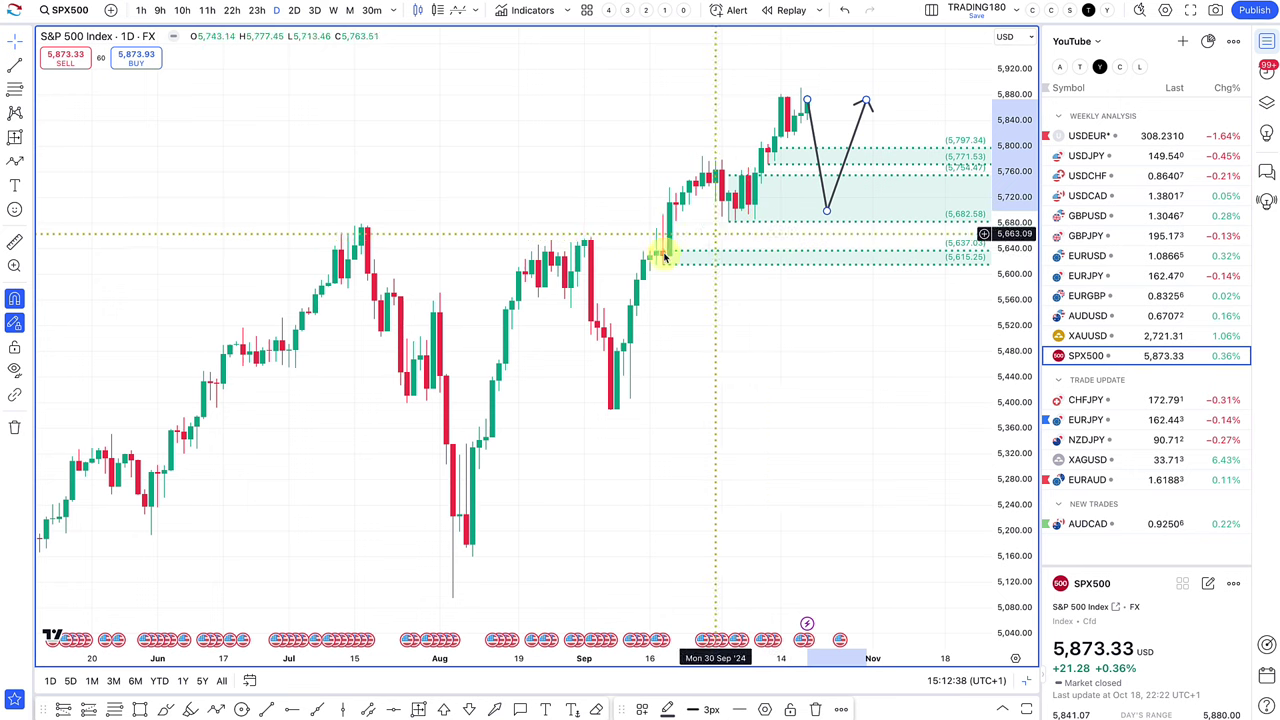
{"action": "left_click", "coordinate": [141, 710]}
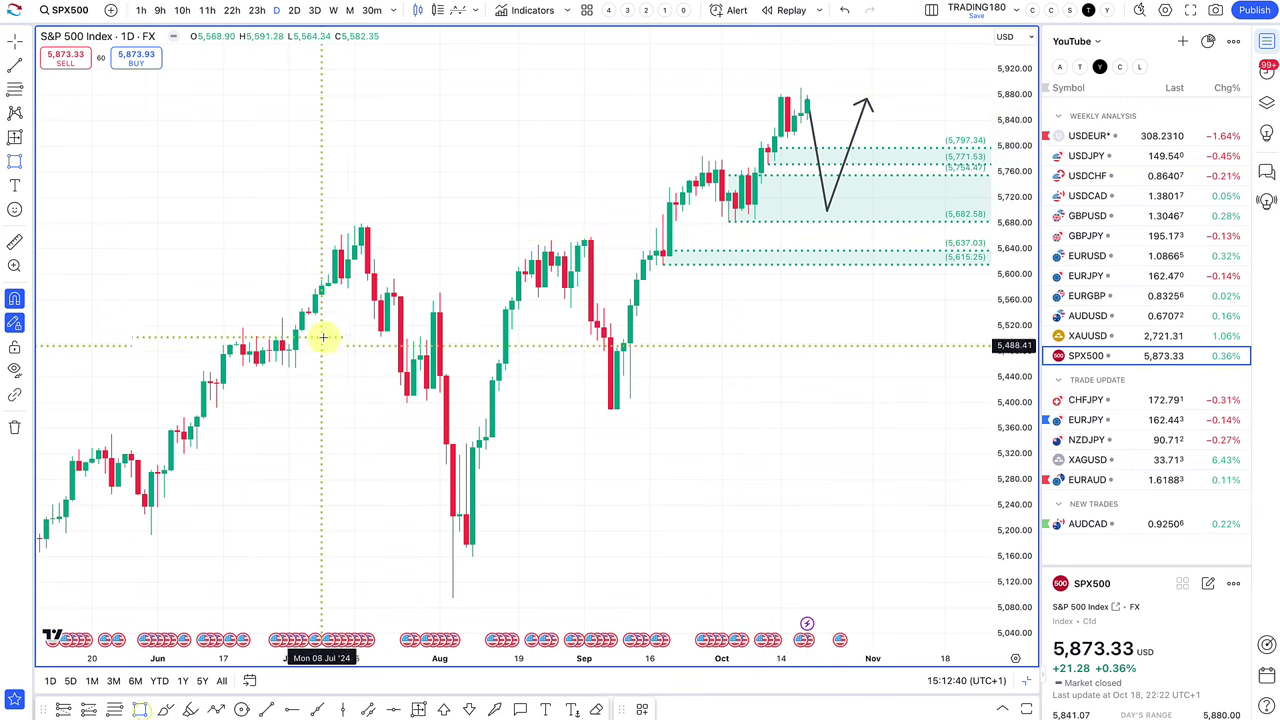
{"action": "left_click_drag", "start_coordinate": [354, 227], "coordinate": [741, 209]}
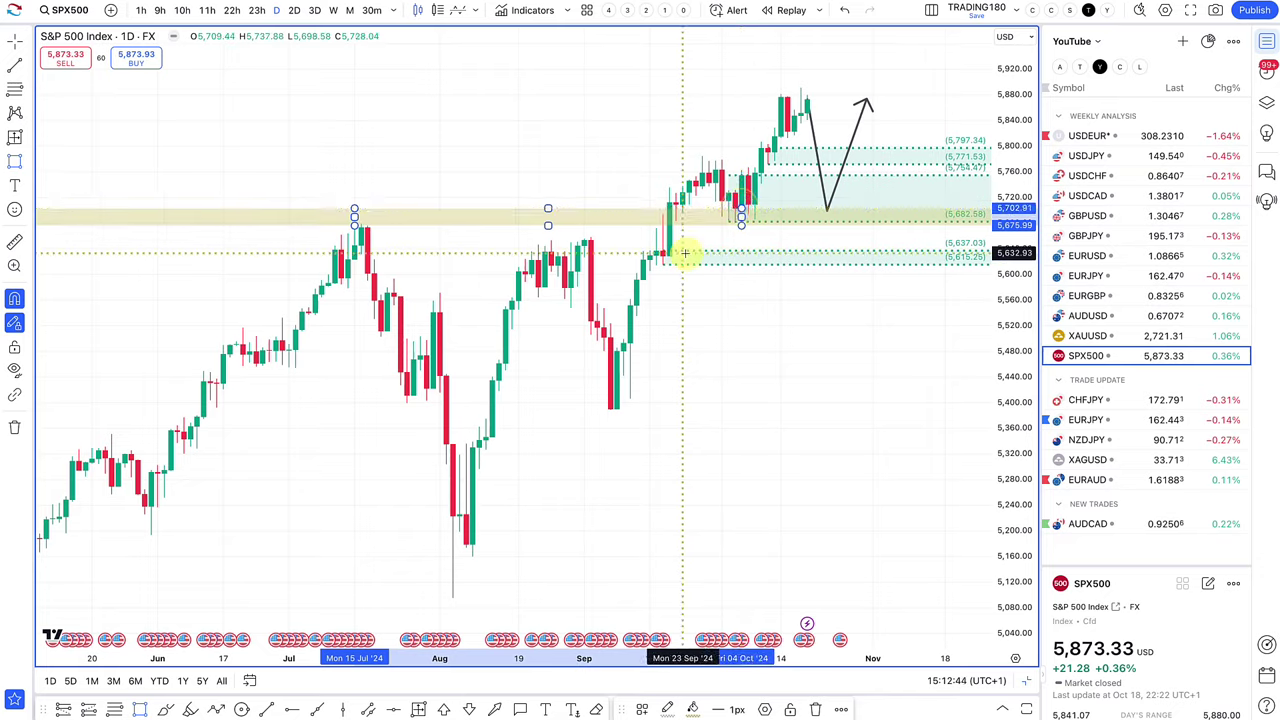
- Reshape the projection path so its low sits in the yellow zone near 5,690 in early November and its end extends to about 11 November
{"action": "scroll", "coordinate": [686, 250], "scroll_direction": "down", "scroll_amount": 5}
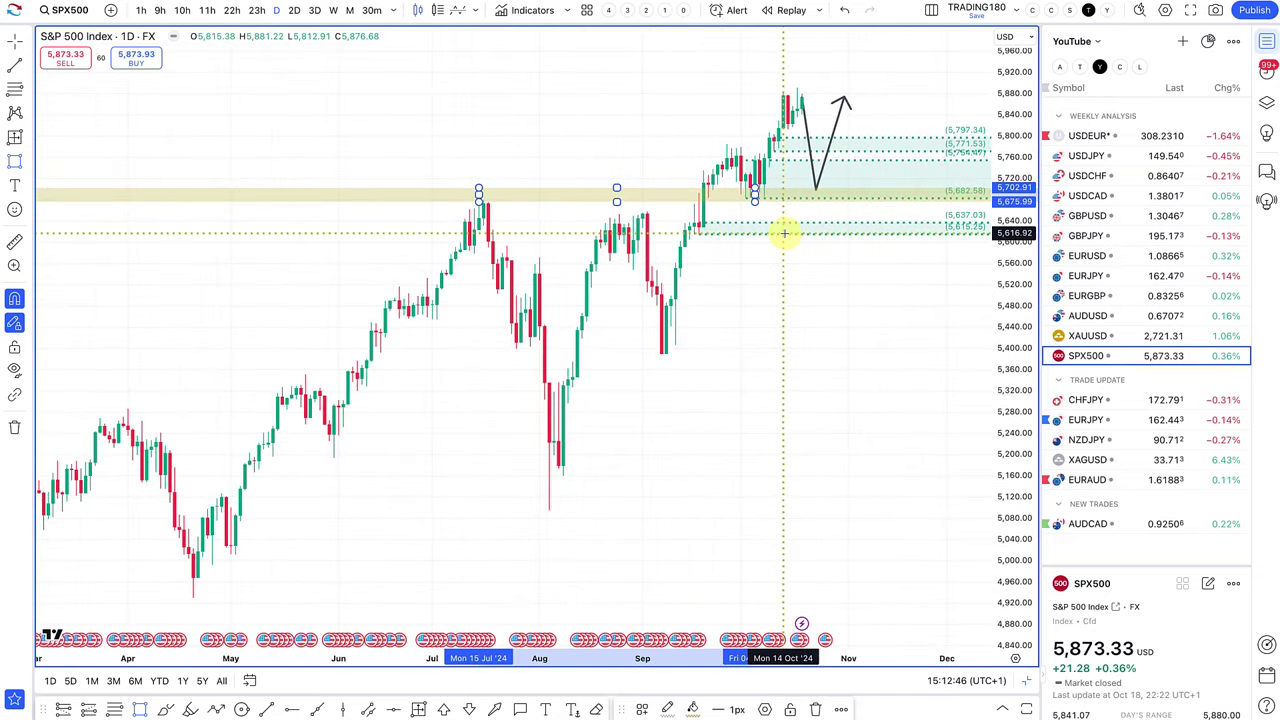
{"action": "scroll", "coordinate": [782, 230], "scroll_direction": "up", "scroll_amount": 3}
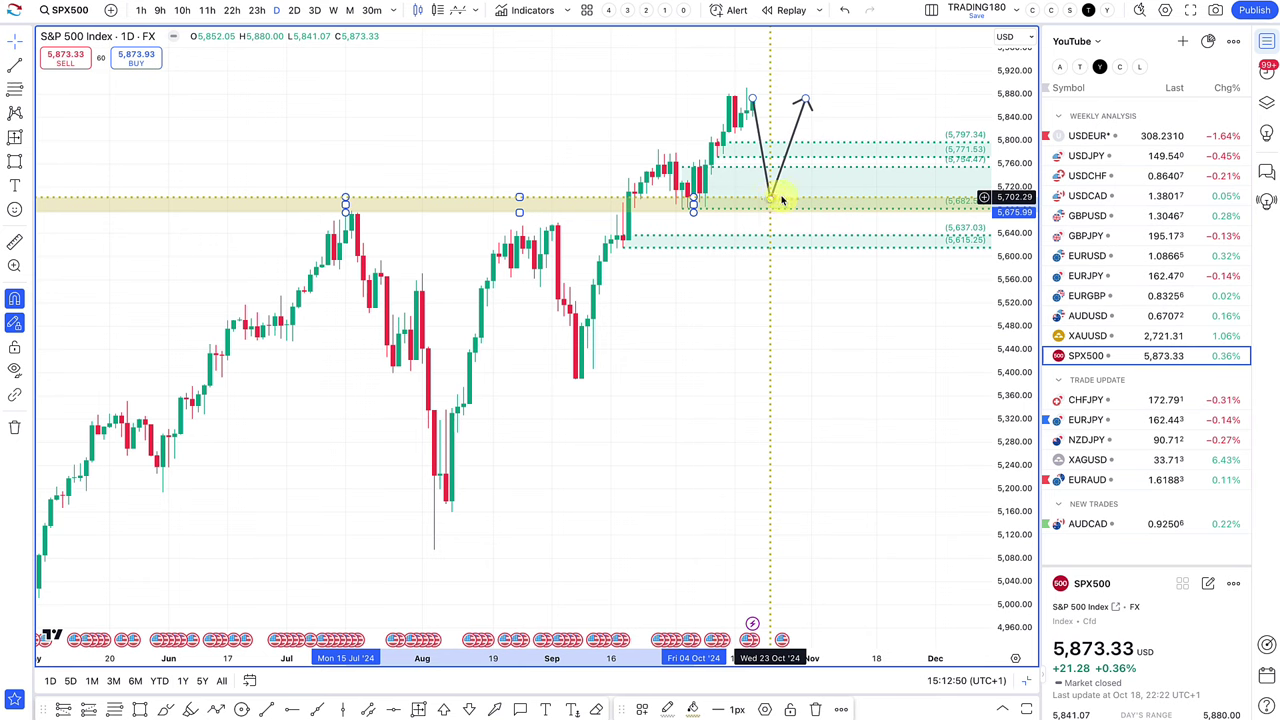
{"action": "left_click", "coordinate": [783, 201]}
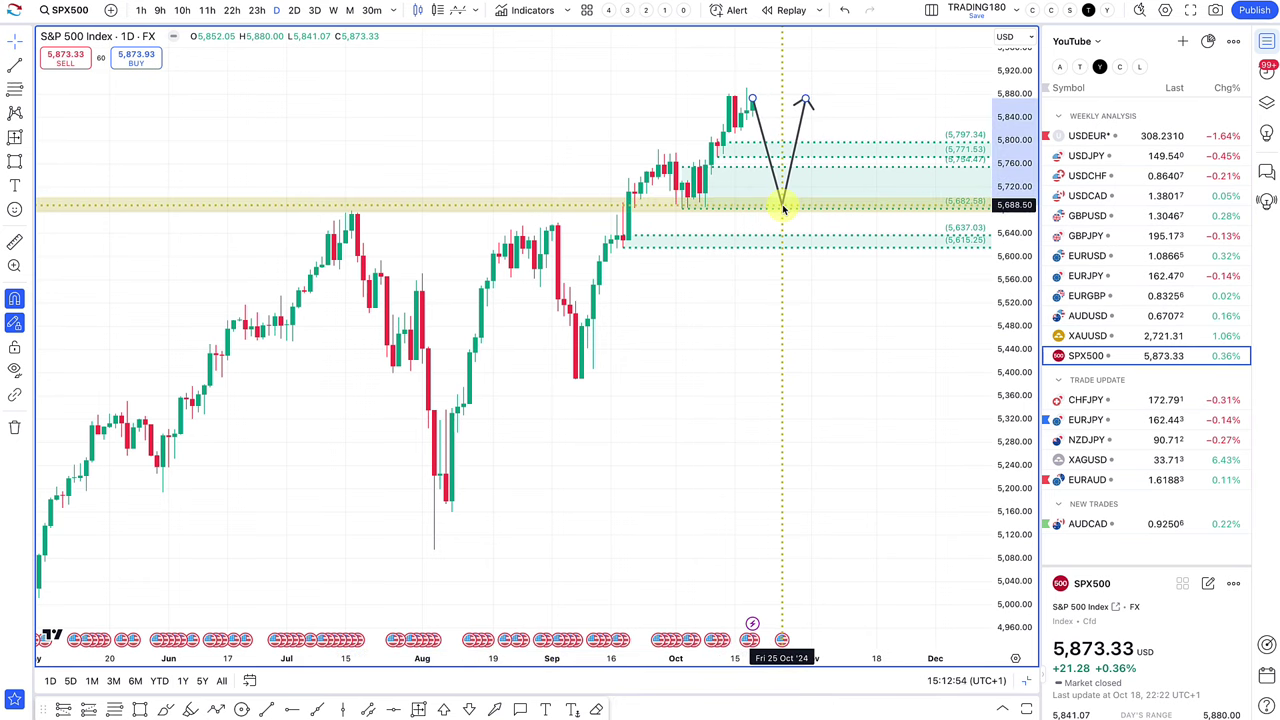
{"action": "left_click", "coordinate": [805, 101]}
{"action": "left_click_drag", "start_coordinate": [805, 101], "coordinate": [847, 96]}
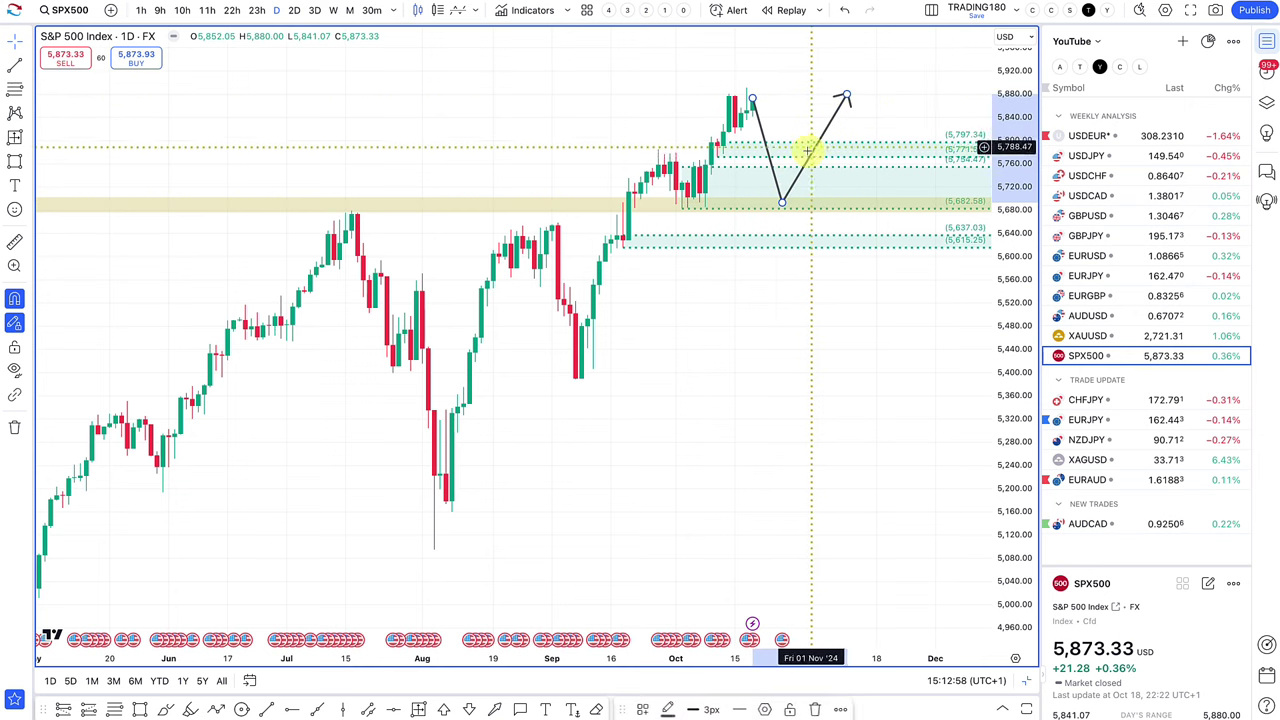
{"action": "left_click_drag", "start_coordinate": [785, 205], "coordinate": [810, 208]}
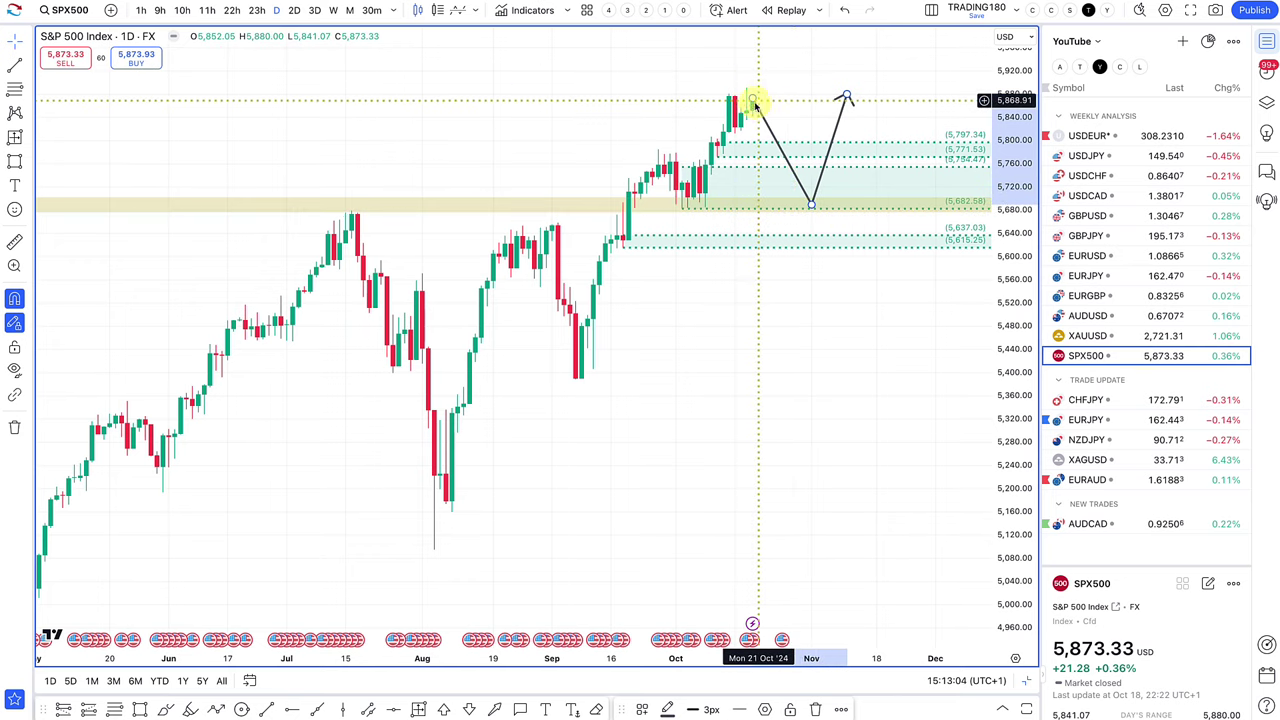
{"action": "scroll", "coordinate": [780, 157], "scroll_direction": "up", "scroll_amount": 2}
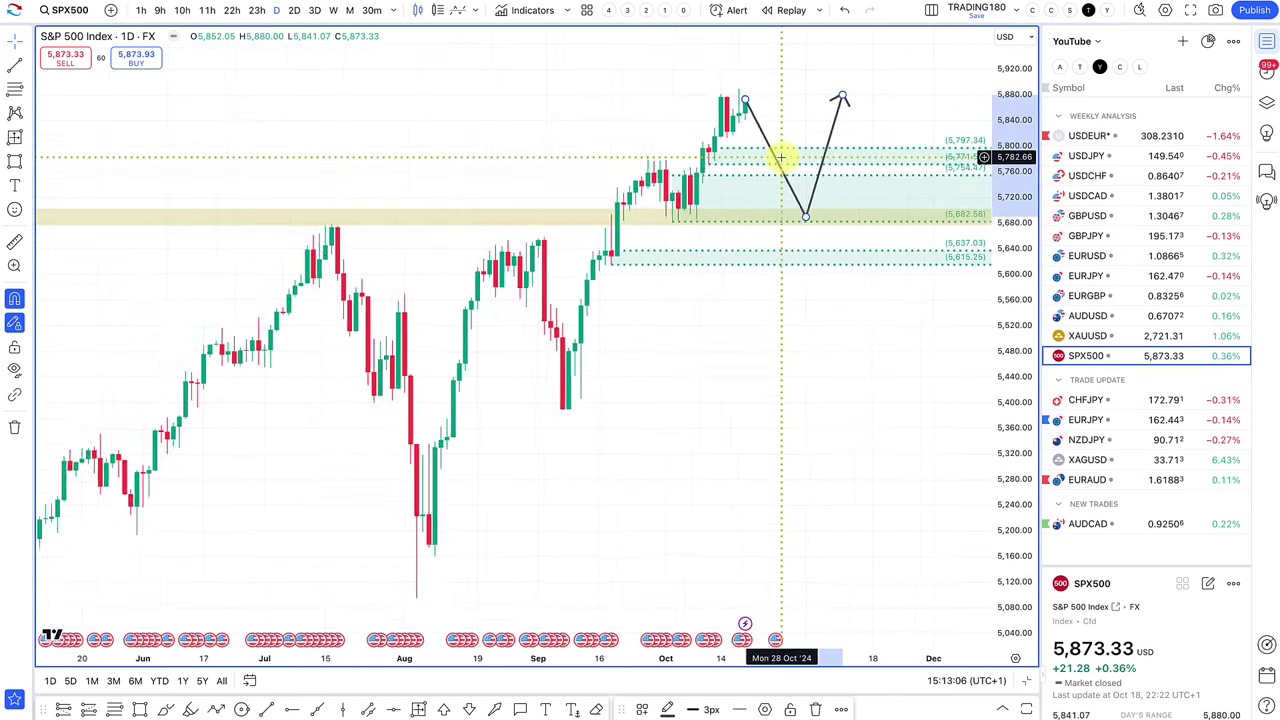
{"action": "left_click_drag", "start_coordinate": [689, 258], "coordinate": [775, 216]}
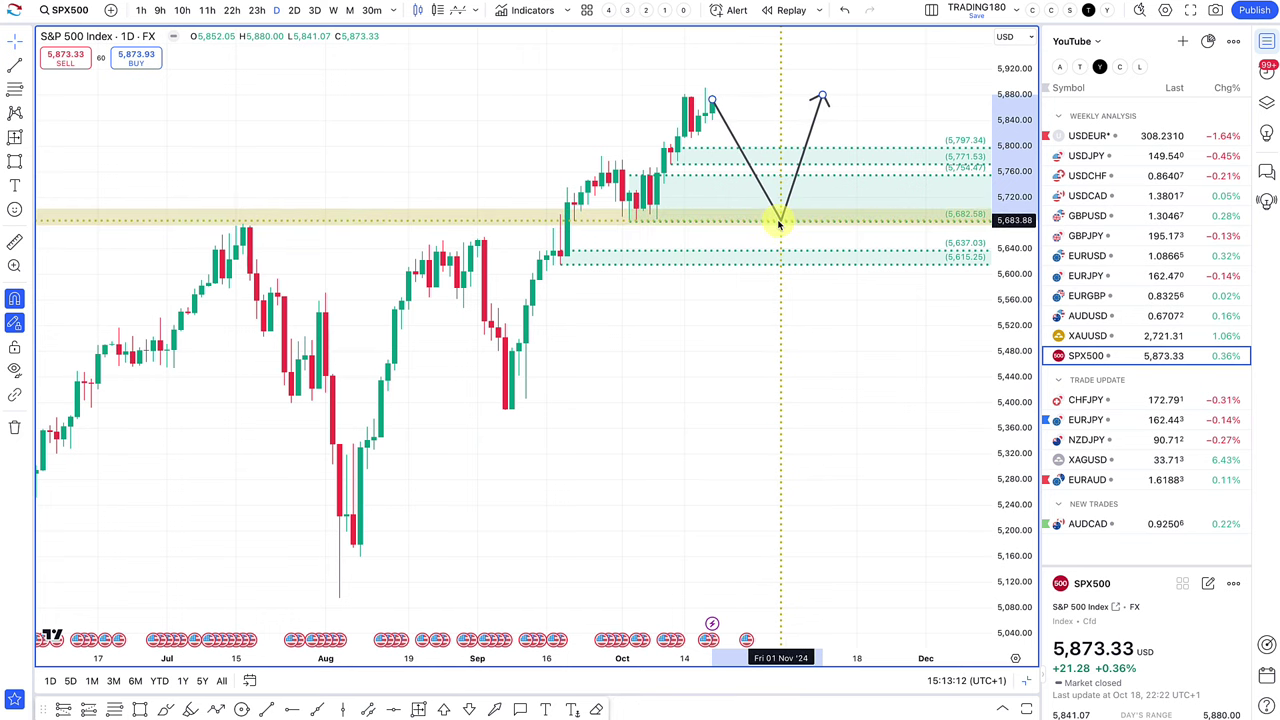
{"action": "left_click_drag", "start_coordinate": [778, 222], "coordinate": [771, 211]}
- Draw a rectangle over the late-September highs from 26 Sep to 10 Oct, spanning 5,784.90 to 5,771.53
{"action": "scroll", "coordinate": [664, 190], "scroll_direction": "up", "scroll_amount": 1}
{"action": "scroll", "coordinate": [664, 190], "scroll_direction": "up", "scroll_amount": 1}
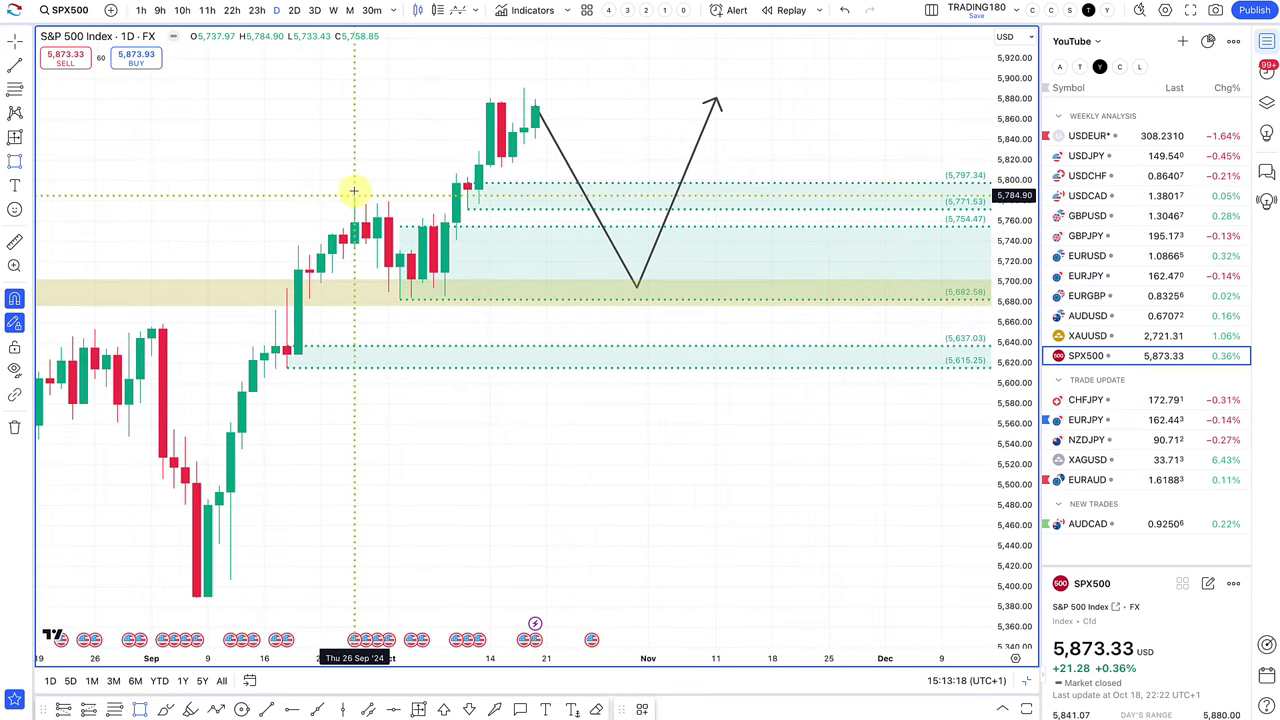
{"action": "left_click_drag", "start_coordinate": [354, 192], "coordinate": [467, 208]}
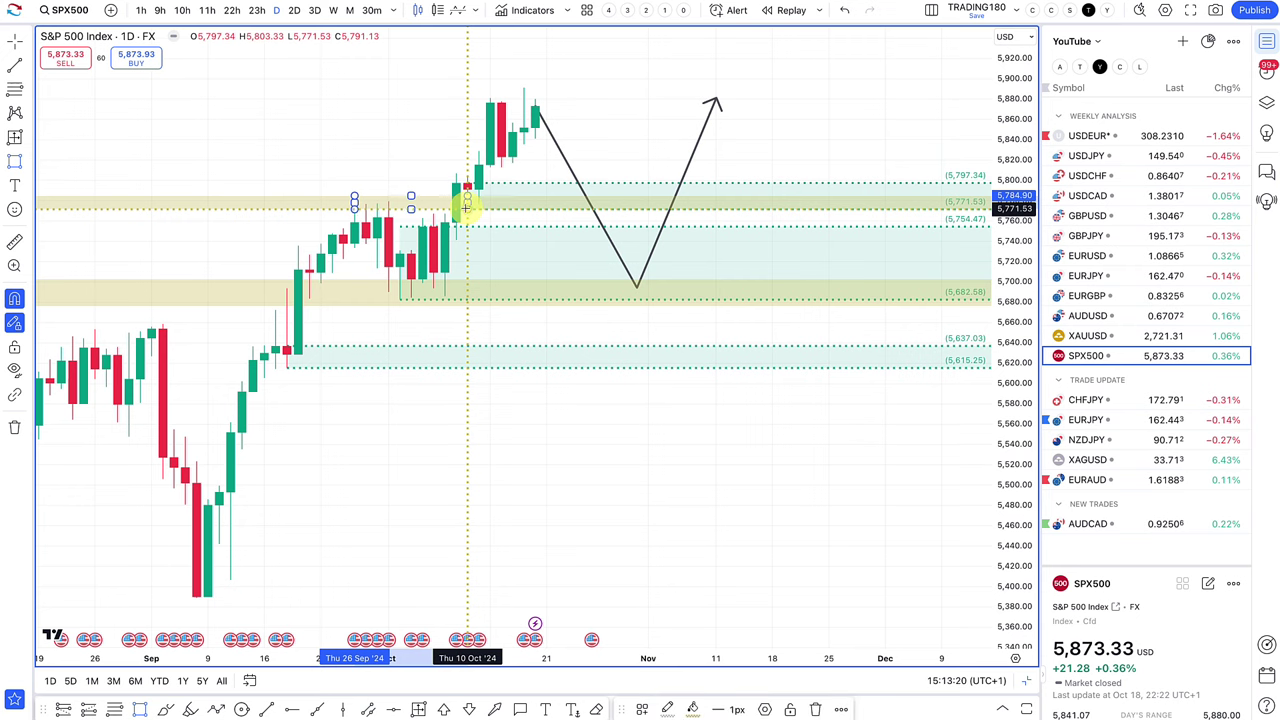
- Review the marked S&P 500 zones over the one-month and year-to-date ranges
{"action": "left_click", "coordinate": [95, 682]}
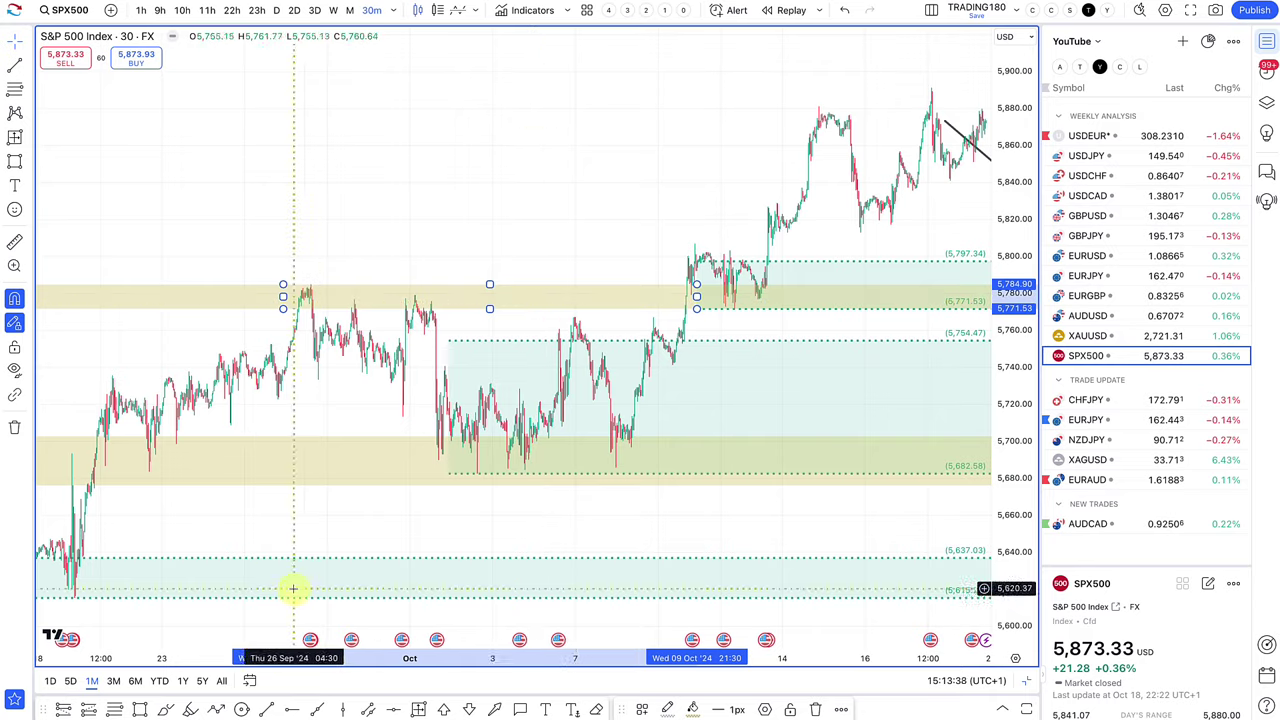
{"action": "left_click", "coordinate": [160, 681]}
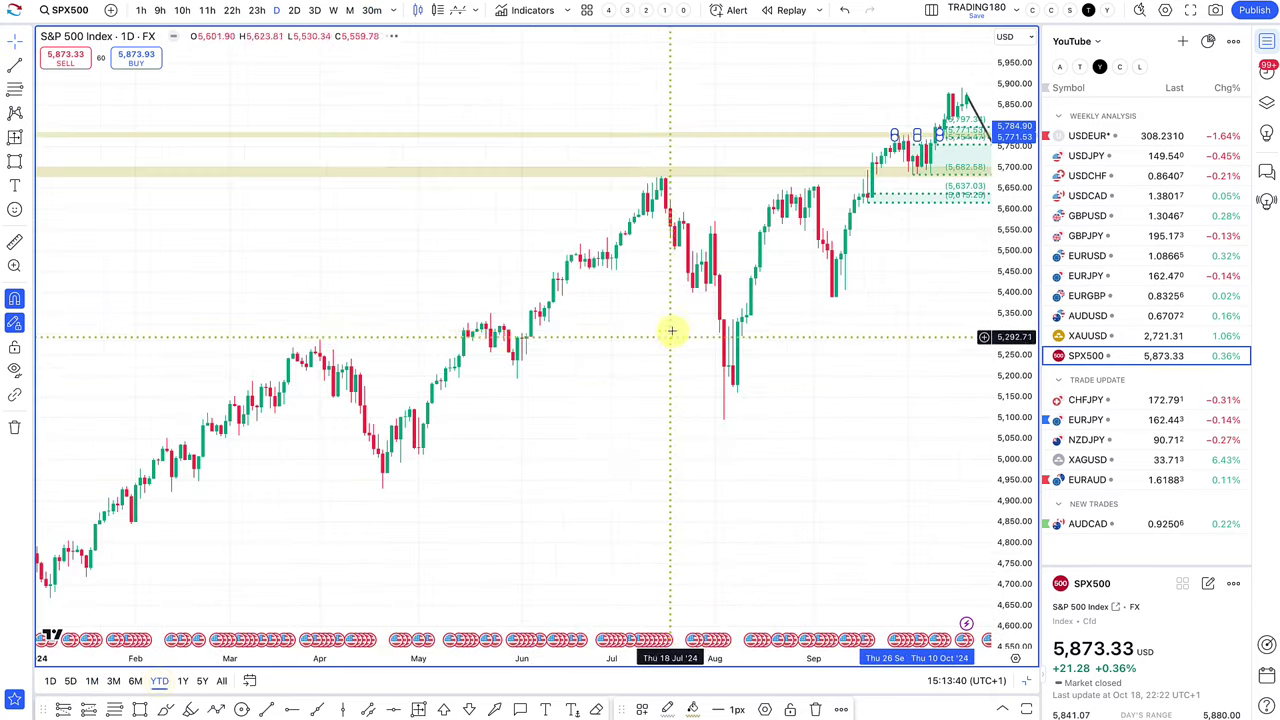
{"action": "scroll", "coordinate": [727, 353], "scroll_direction": "up", "scroll_amount": 5}
{"action": "scroll", "coordinate": [766, 289], "scroll_direction": "down", "scroll_amount": 5}
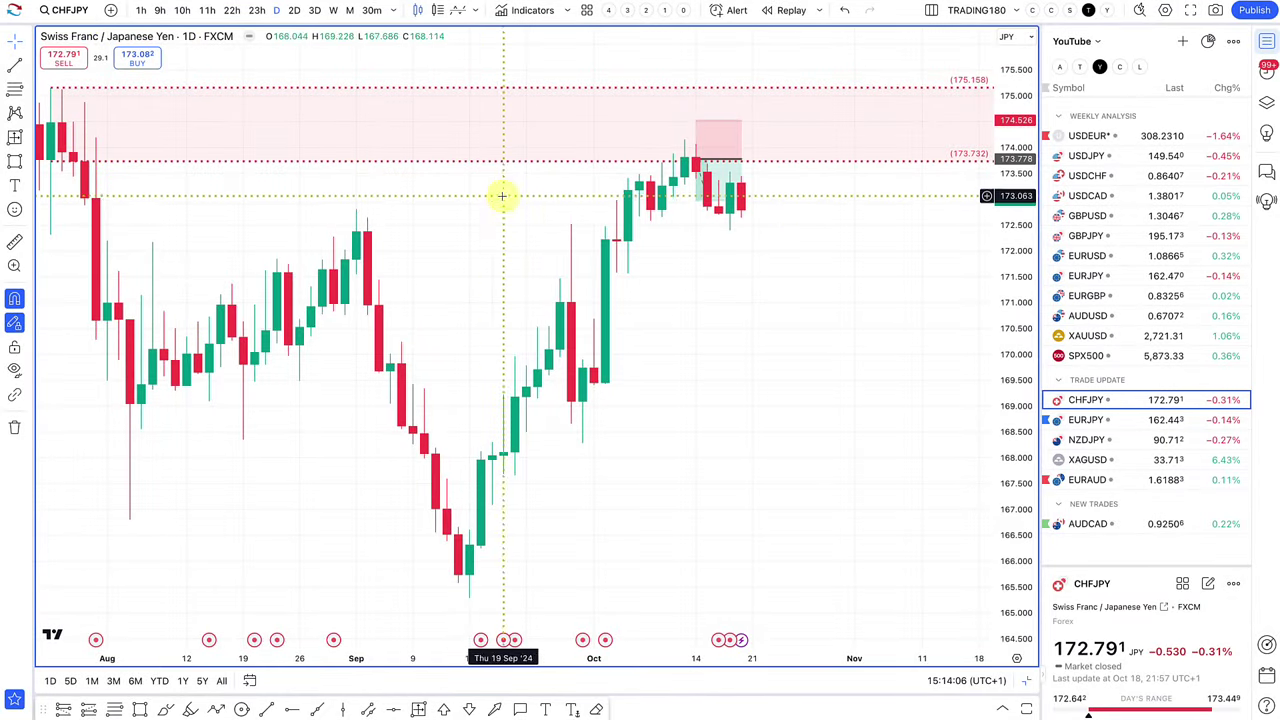
- Examine the CHFJPY short trade's entry, stop and target on the daily and 1-hour charts
{"action": "left_click", "coordinate": [735, 188]}
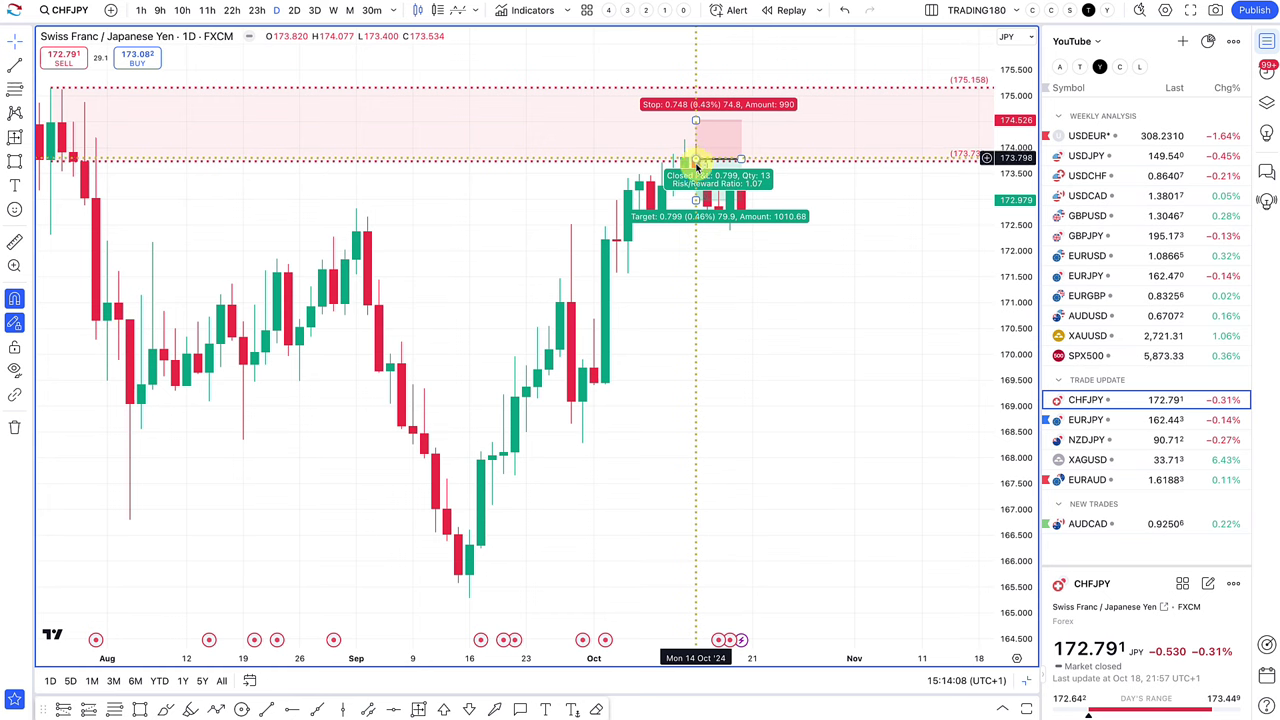
{"action": "scroll", "coordinate": [700, 163], "scroll_direction": "up", "scroll_amount": 3}
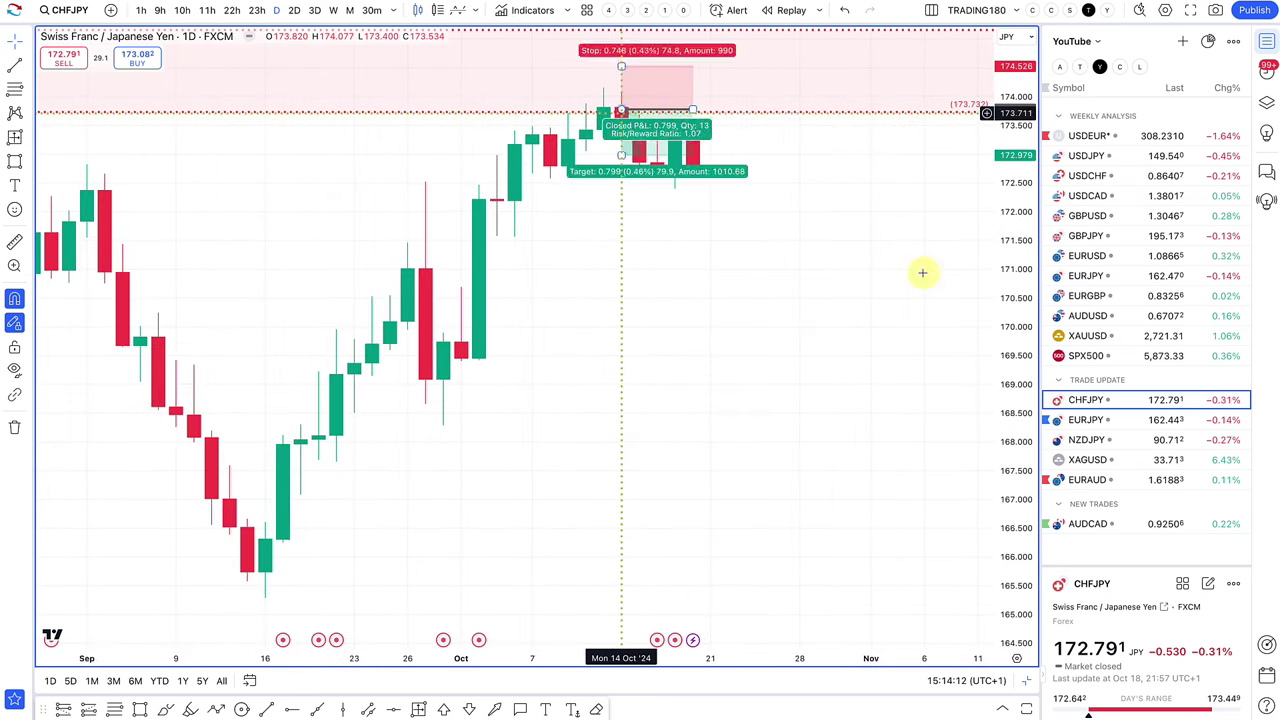
{"action": "left_click", "coordinate": [1109, 402]}
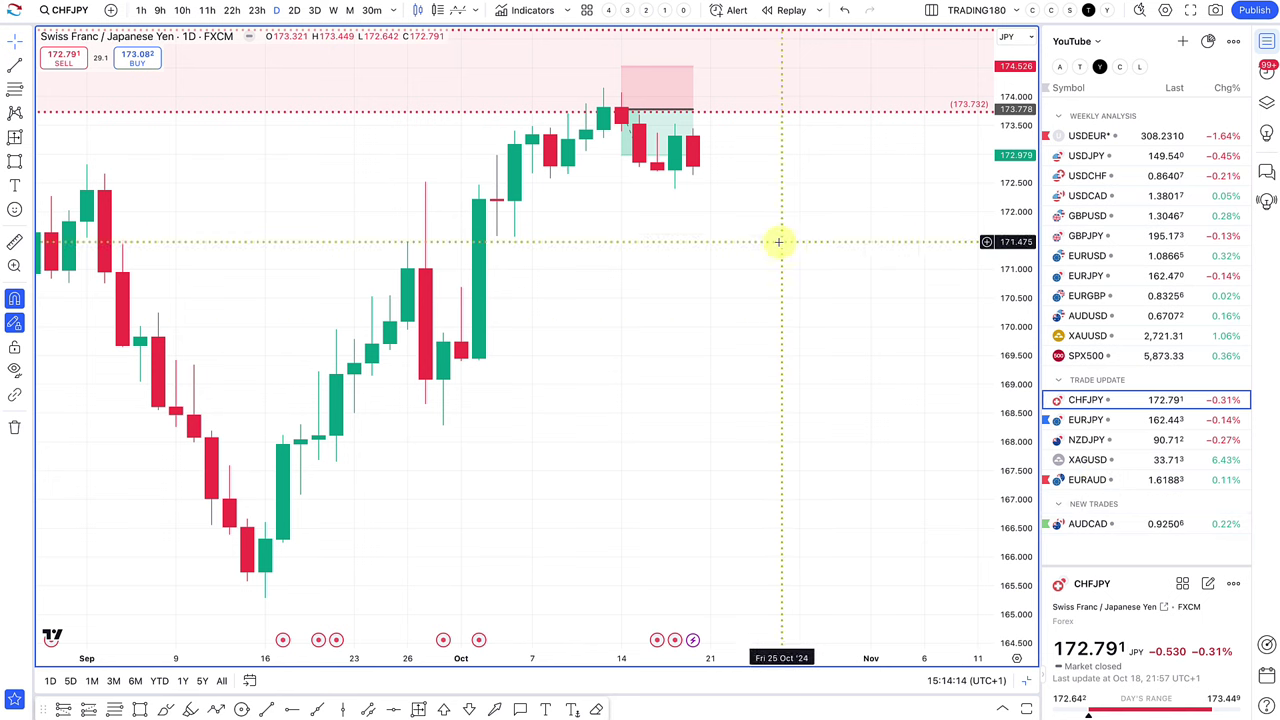
{"action": "left_click", "coordinate": [141, 10]}
{"action": "scroll", "coordinate": [605, 270], "scroll_direction": "down", "scroll_amount": 3}
{"action": "left_click", "coordinate": [605, 272]}
{"action": "scroll", "coordinate": [605, 273], "scroll_direction": "up", "scroll_amount": 3}
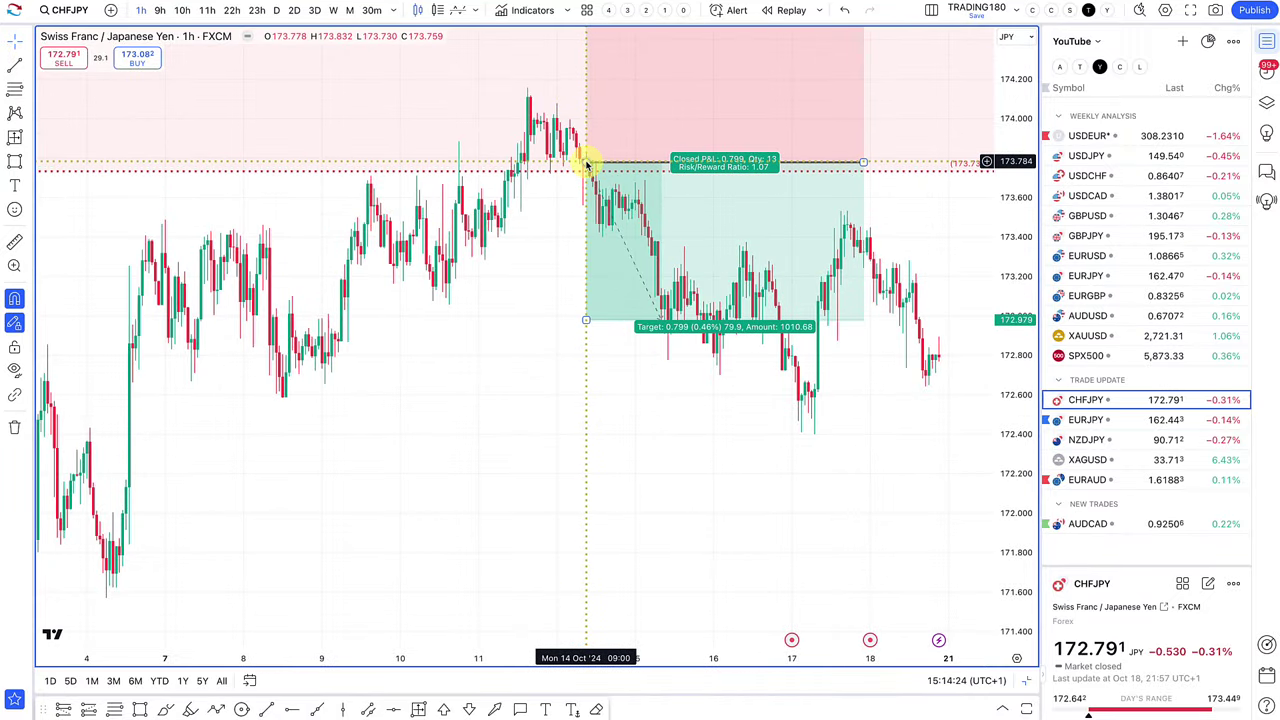
{"action": "scroll", "coordinate": [640, 215], "scroll_direction": "down", "scroll_amount": 5}
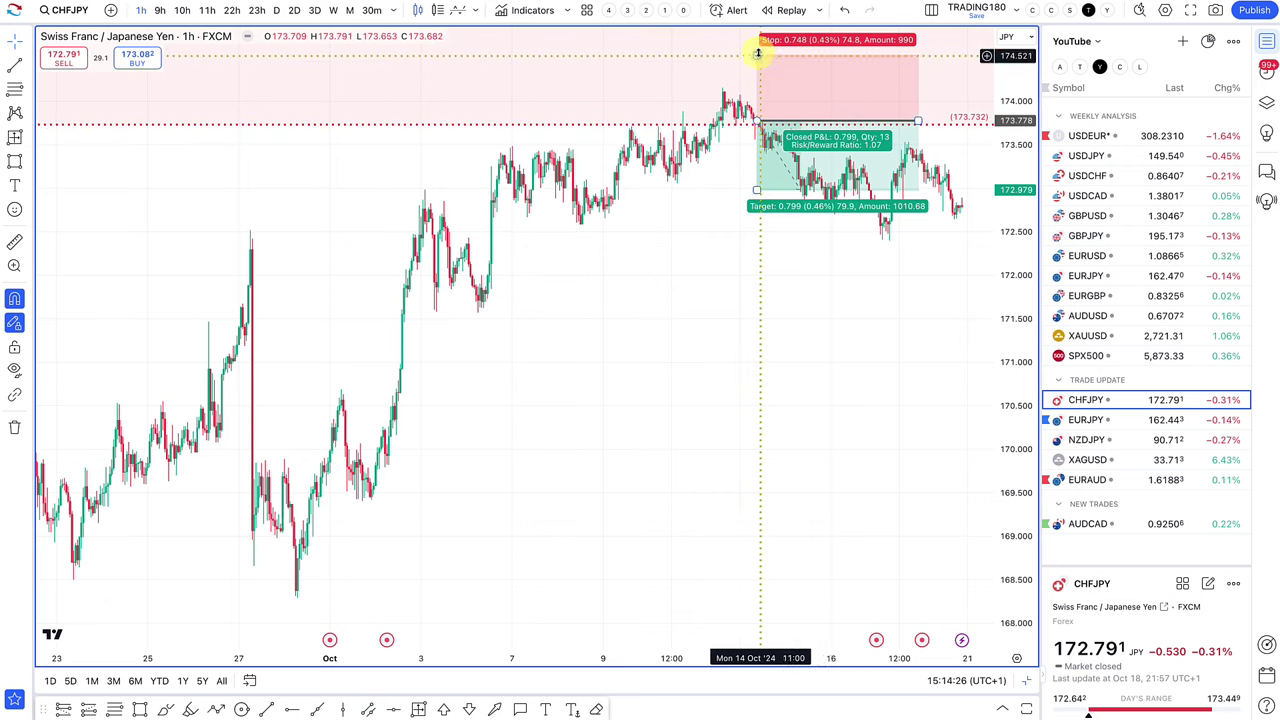
{"action": "scroll", "coordinate": [737, 258], "scroll_direction": "up", "scroll_amount": 3}
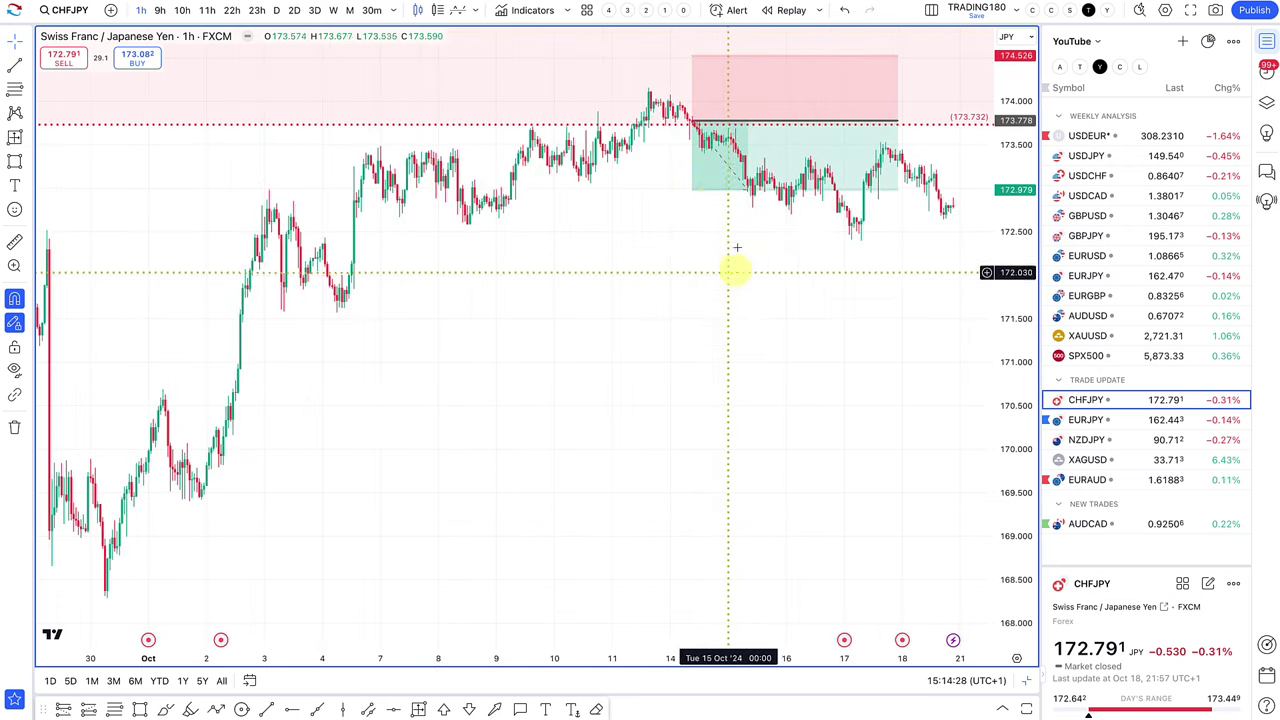
{"action": "left_click", "coordinate": [691, 190]}
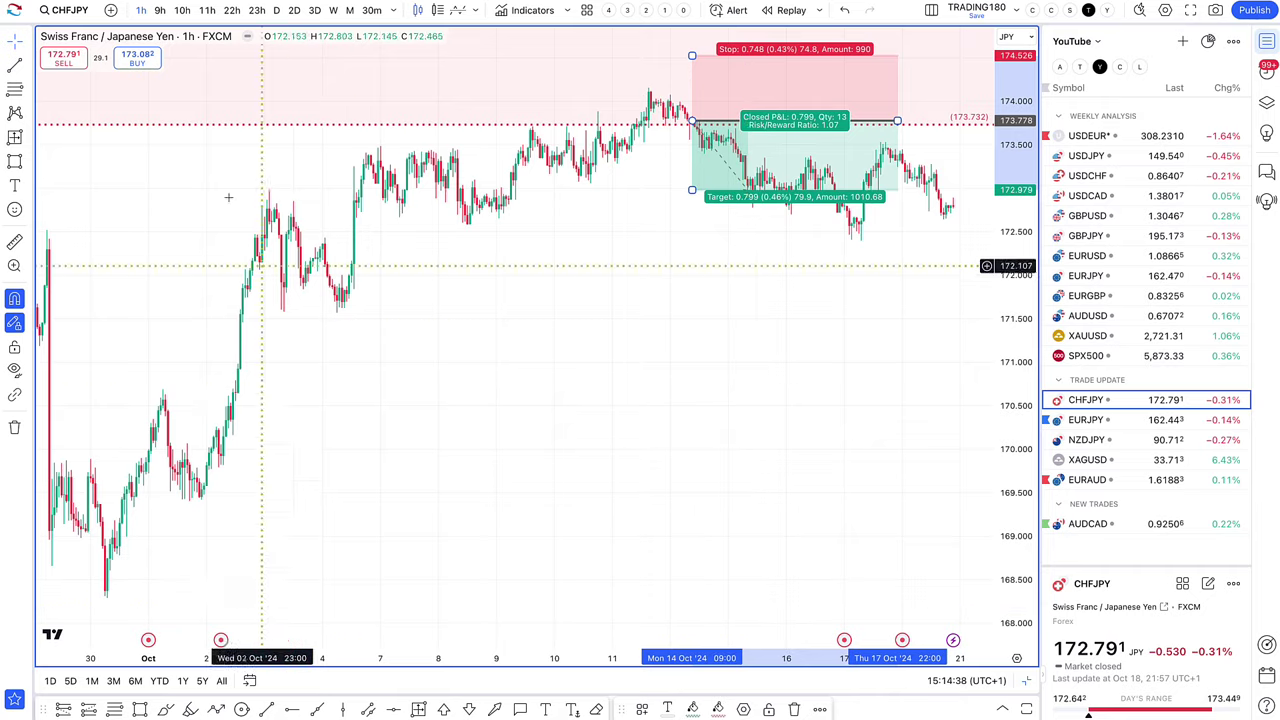
- Return CHFJPY to the daily timeframe and draw a rectangle from 3 Jun to 24 Jul, spanning 173.792 to 174.450
{"action": "left_click", "coordinate": [277, 10]}
{"action": "scroll", "coordinate": [549, 229], "scroll_direction": "up", "scroll_amount": 5}
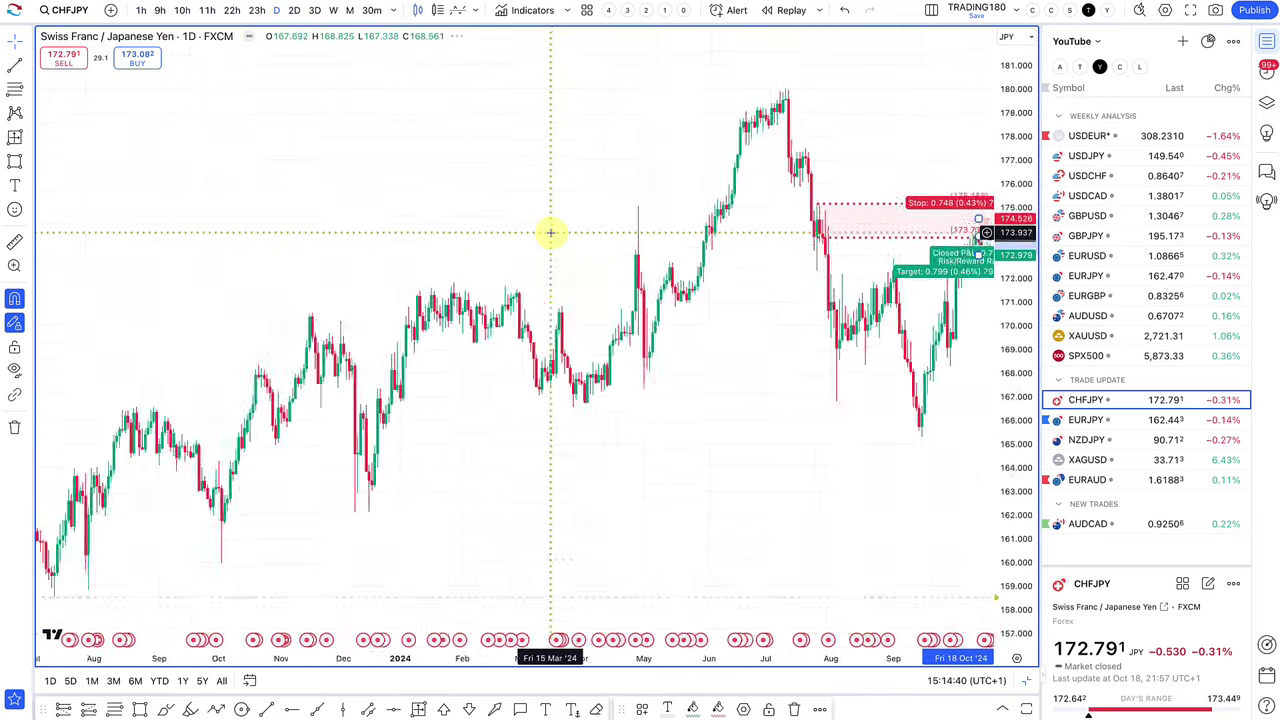
{"action": "scroll", "coordinate": [658, 286], "scroll_direction": "down", "scroll_amount": 5}
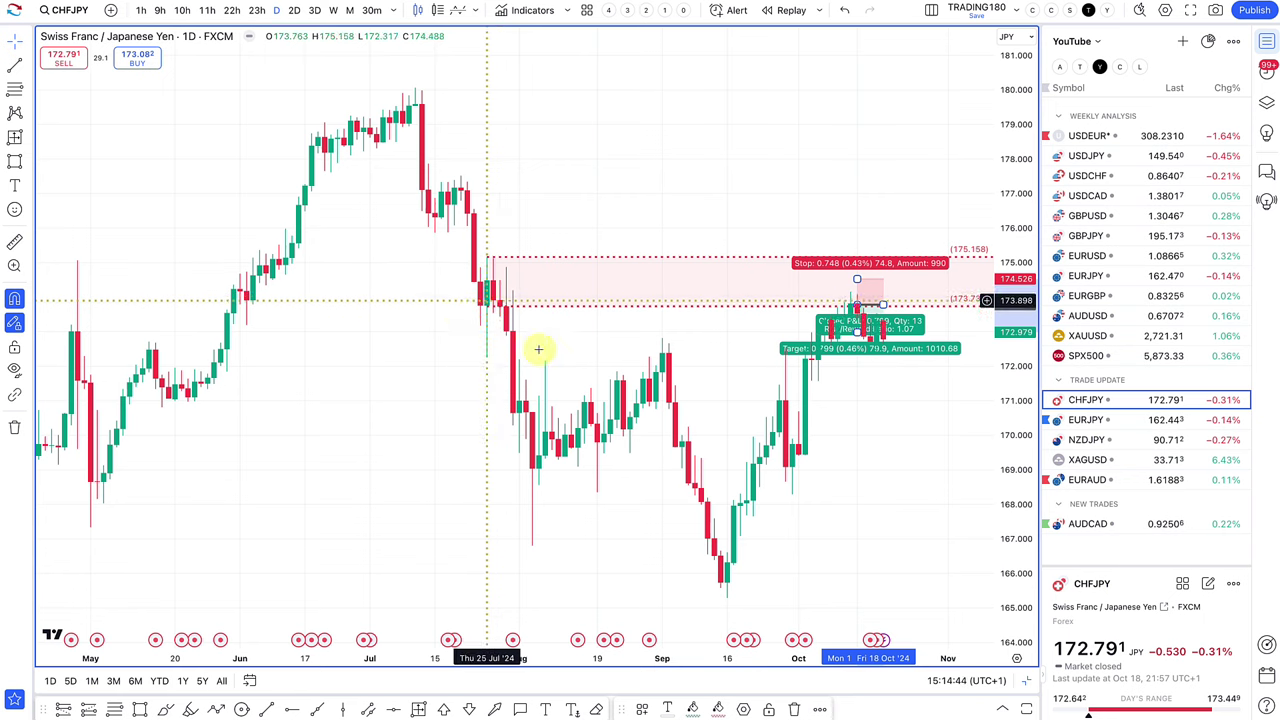
{"action": "left_click", "coordinate": [123, 341]}
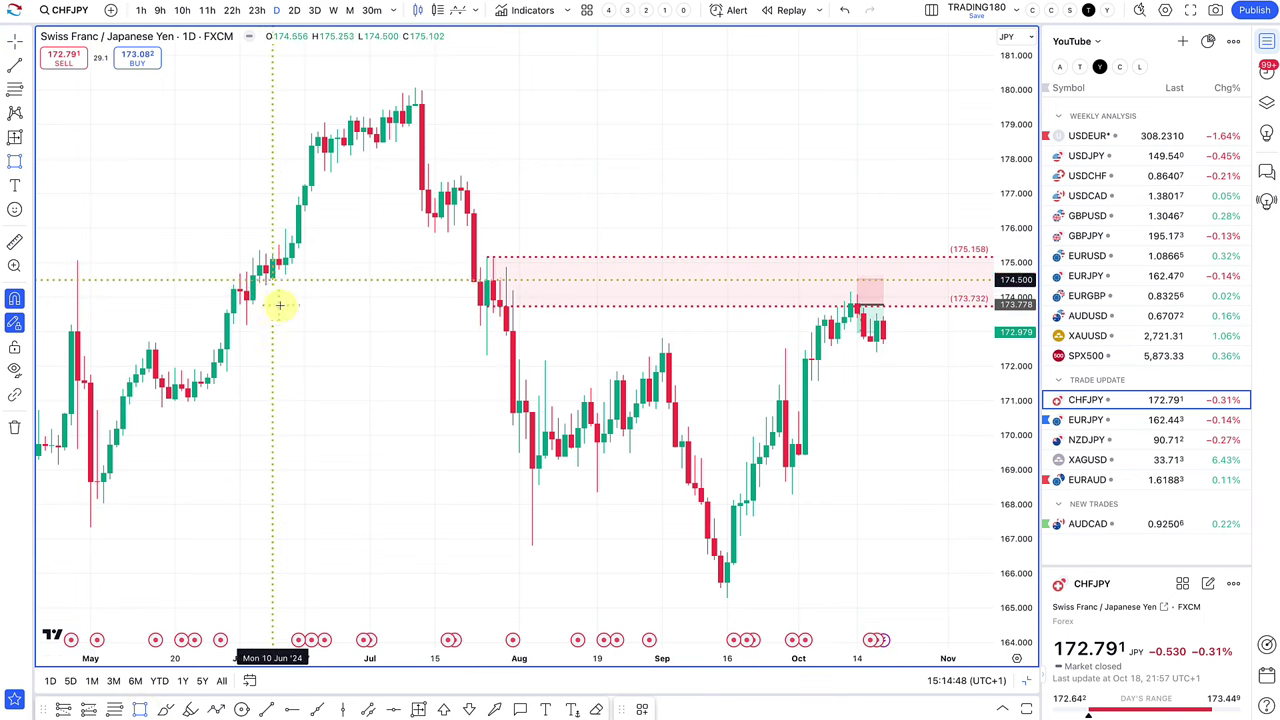
{"action": "left_click_drag", "start_coordinate": [240, 305], "coordinate": [485, 281]}
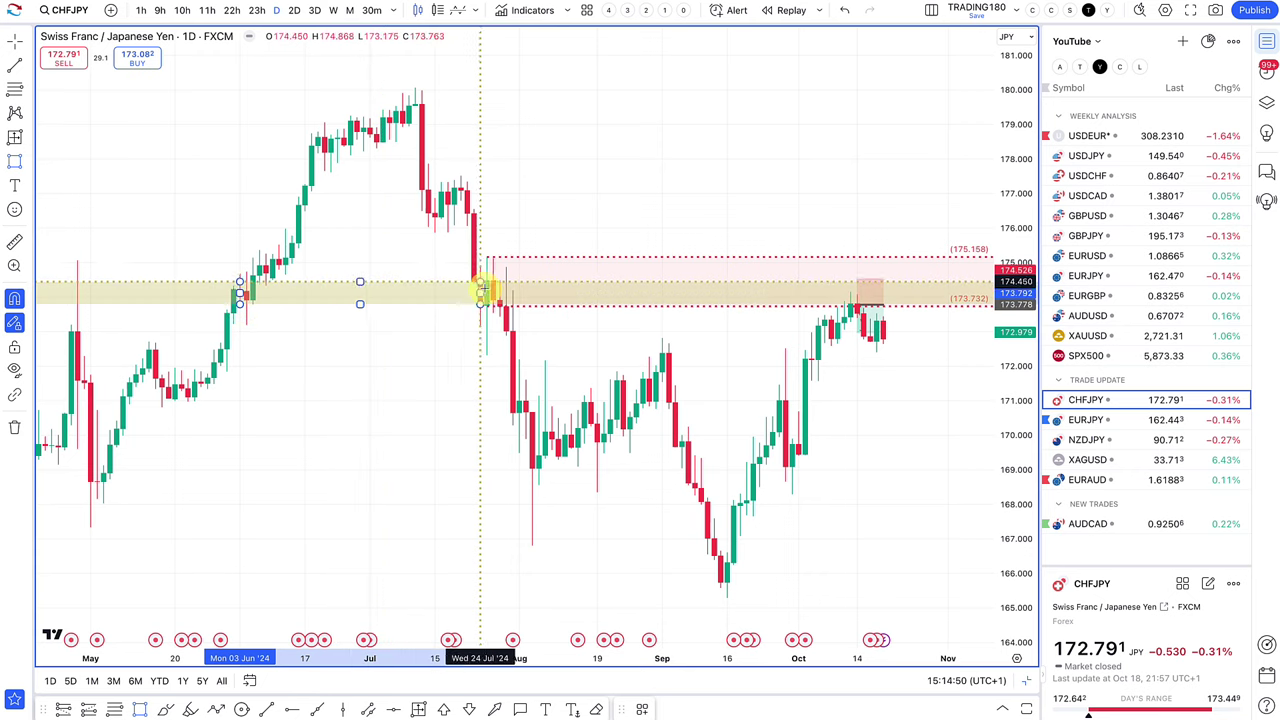
- Examine the CHFJPY zone on the daily chart and the price action around the short trade on the 1-hour chart
{"action": "scroll", "coordinate": [440, 340], "scroll_direction": "down", "scroll_amount": 3}
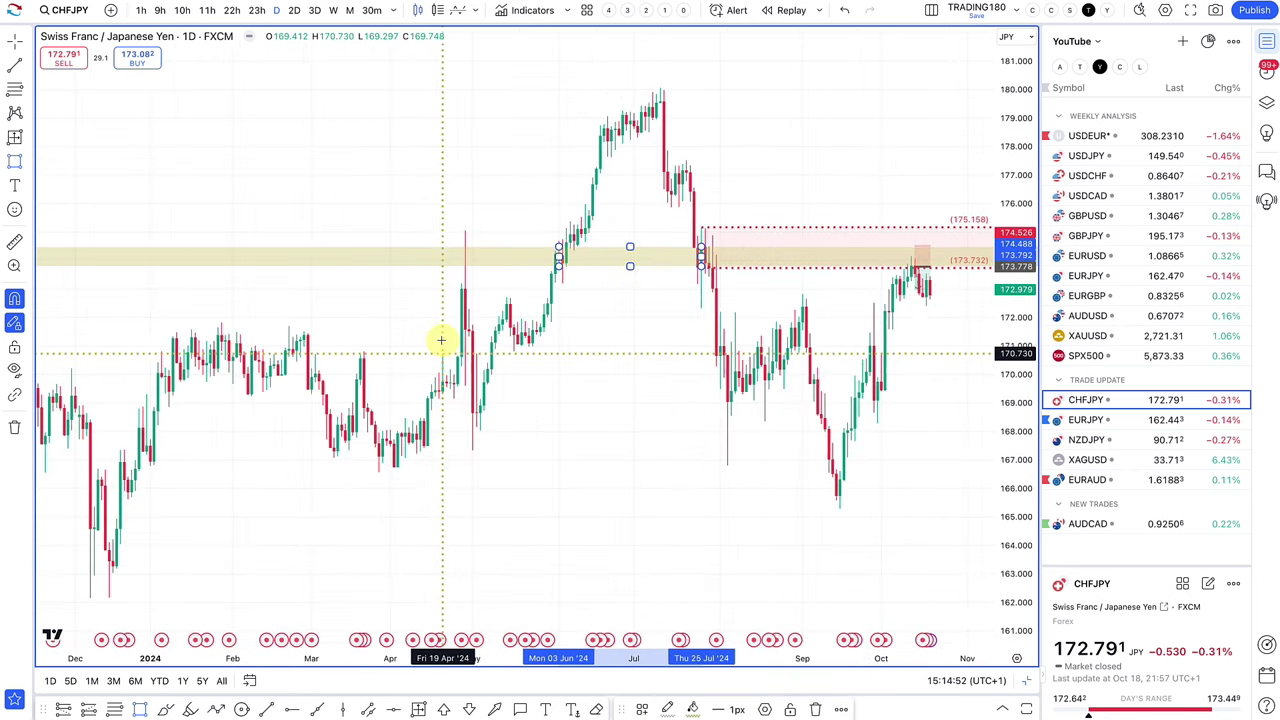
{"action": "scroll", "coordinate": [440, 340], "scroll_direction": "up", "scroll_amount": 6}
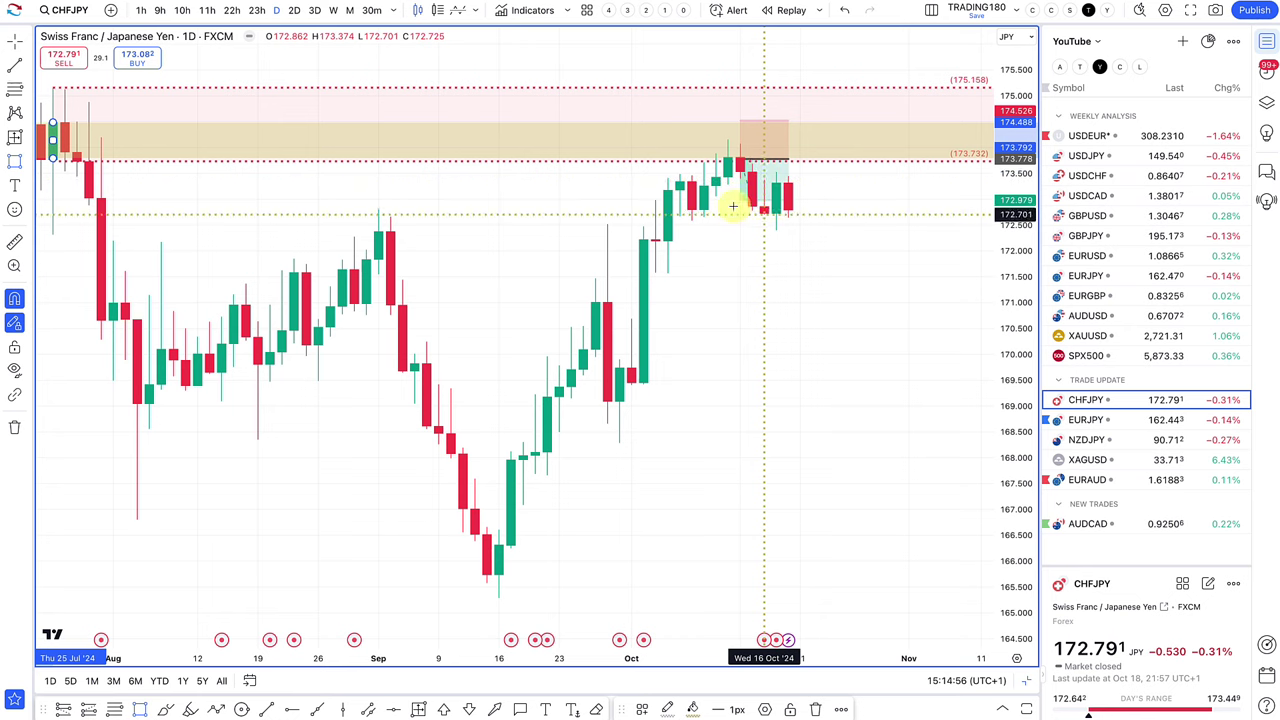
{"action": "left_click", "coordinate": [143, 11]}
{"action": "scroll", "coordinate": [544, 259], "scroll_direction": "down", "scroll_amount": 5}
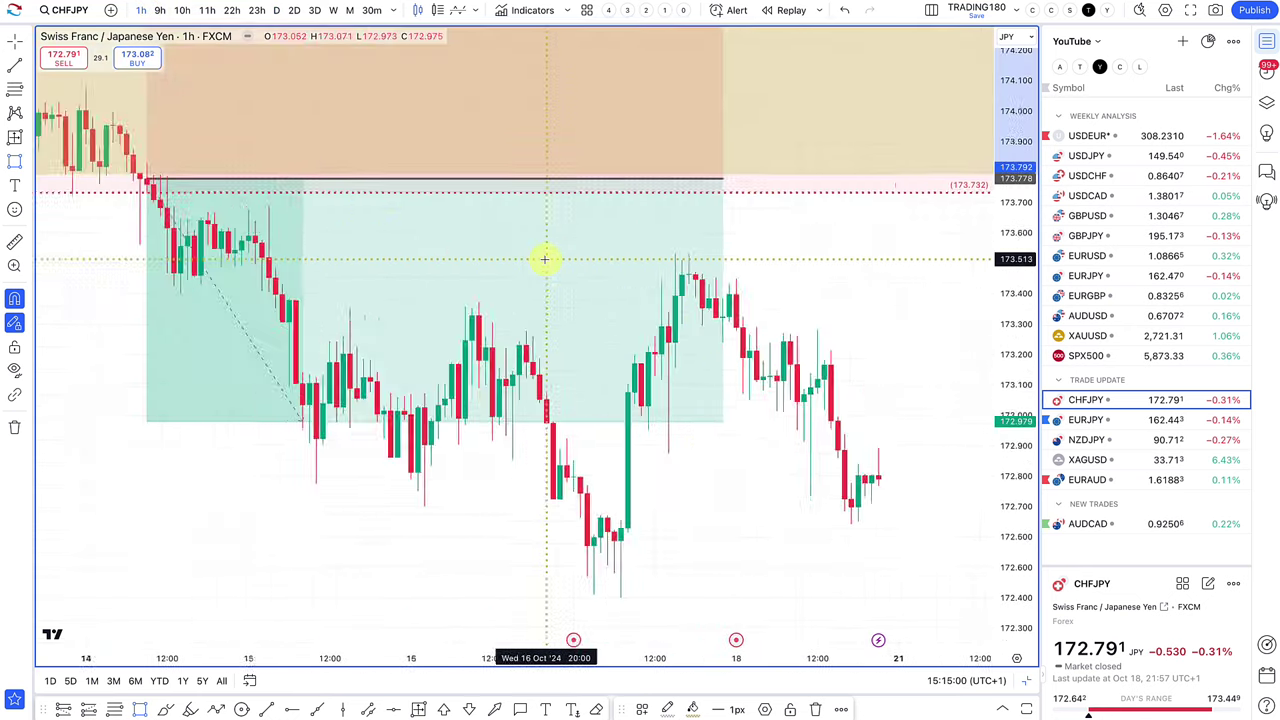
{"action": "scroll", "coordinate": [544, 259], "scroll_direction": "down", "scroll_amount": 2}
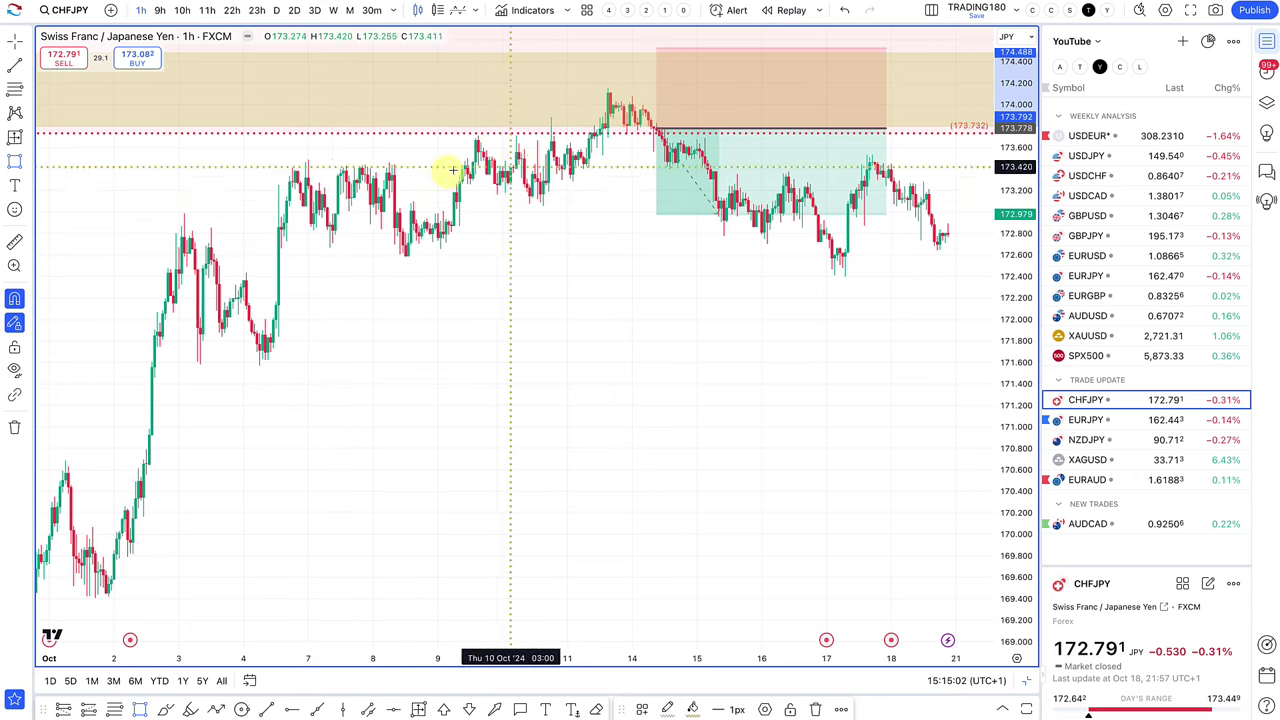
{"action": "scroll", "coordinate": [655, 140], "scroll_direction": "down", "scroll_amount": 2}
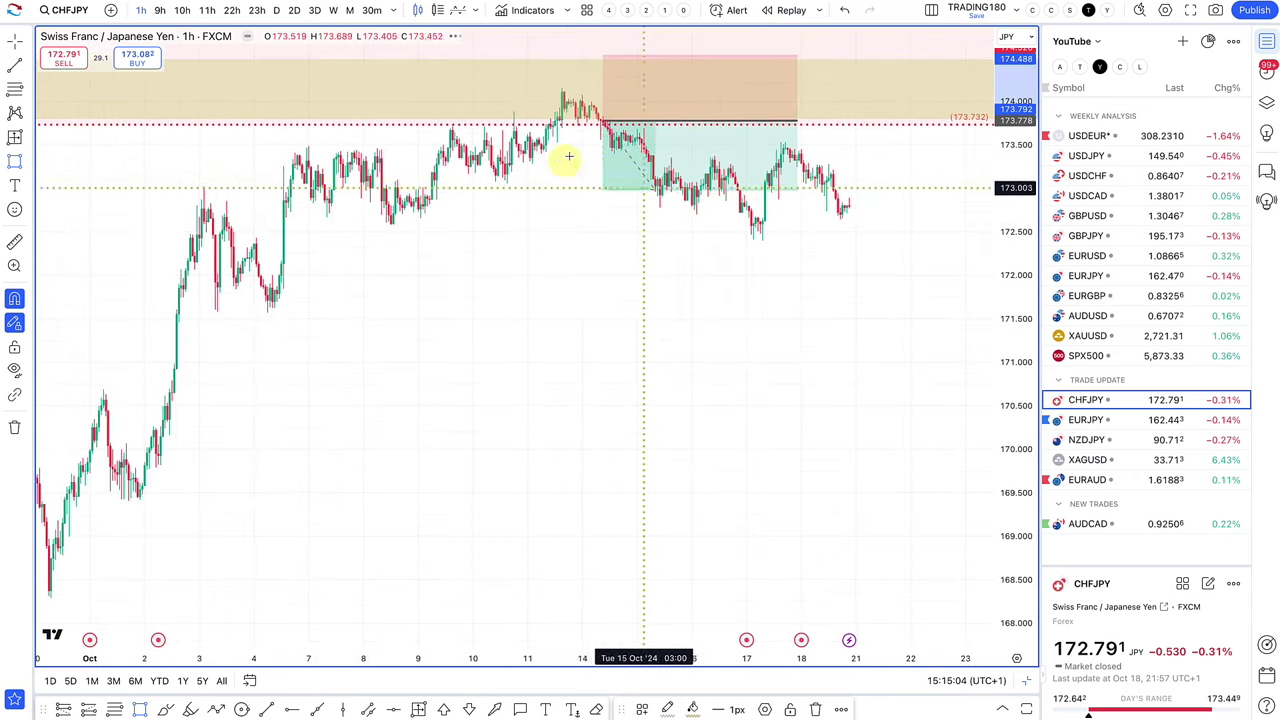
{"action": "scroll", "coordinate": [571, 157], "scroll_direction": "down", "scroll_amount": 1}
{"action": "scroll", "coordinate": [642, 233], "scroll_direction": "up", "scroll_amount": 2}
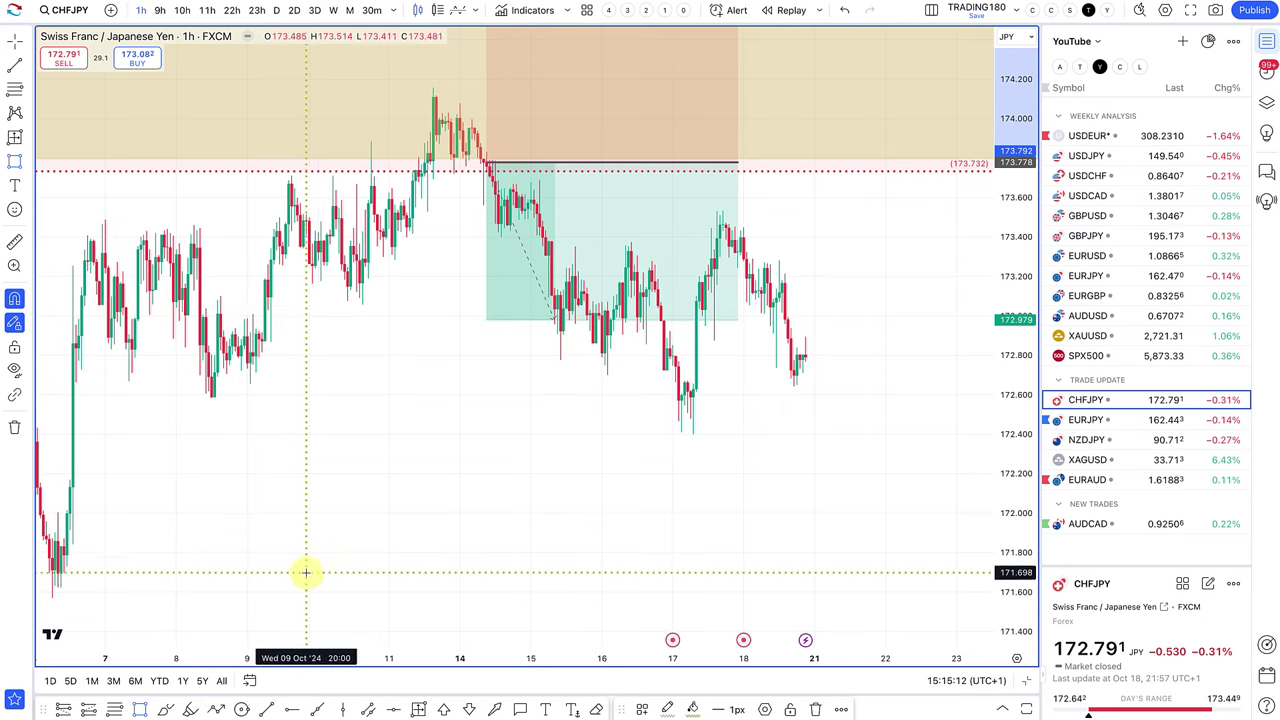
- Handwrite "50%" with the brush beside the CHFJPY short trade, level with the resistance zone
{"action": "left_click", "coordinate": [165, 706]}
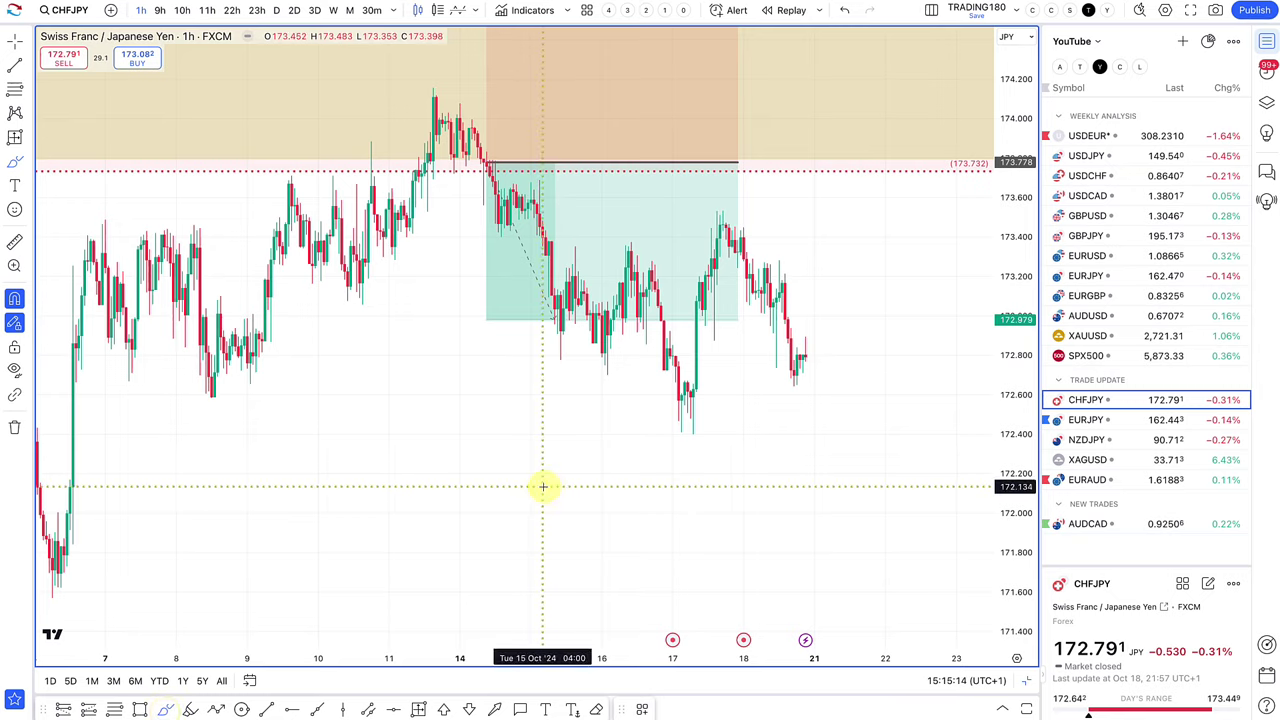
{"action": "scroll", "coordinate": [543, 486], "scroll_direction": "down", "scroll_amount": 2}
{"action": "mouse_move", "coordinate": [781, 93]}
{"action": "left_mouse_down"}
{"action": "mouse_move", "coordinate": [742, 106]}
{"action": "mouse_move", "coordinate": [738, 131]}
{"action": "mouse_move", "coordinate": [800, 121]}
{"action": "left_mouse_up"}
{"action": "mouse_move", "coordinate": [872, 96]}
{"action": "left_mouse_down"}
{"action": "mouse_move", "coordinate": [843, 155]}
{"action": "mouse_move", "coordinate": [877, 146]}
{"action": "left_mouse_up"}
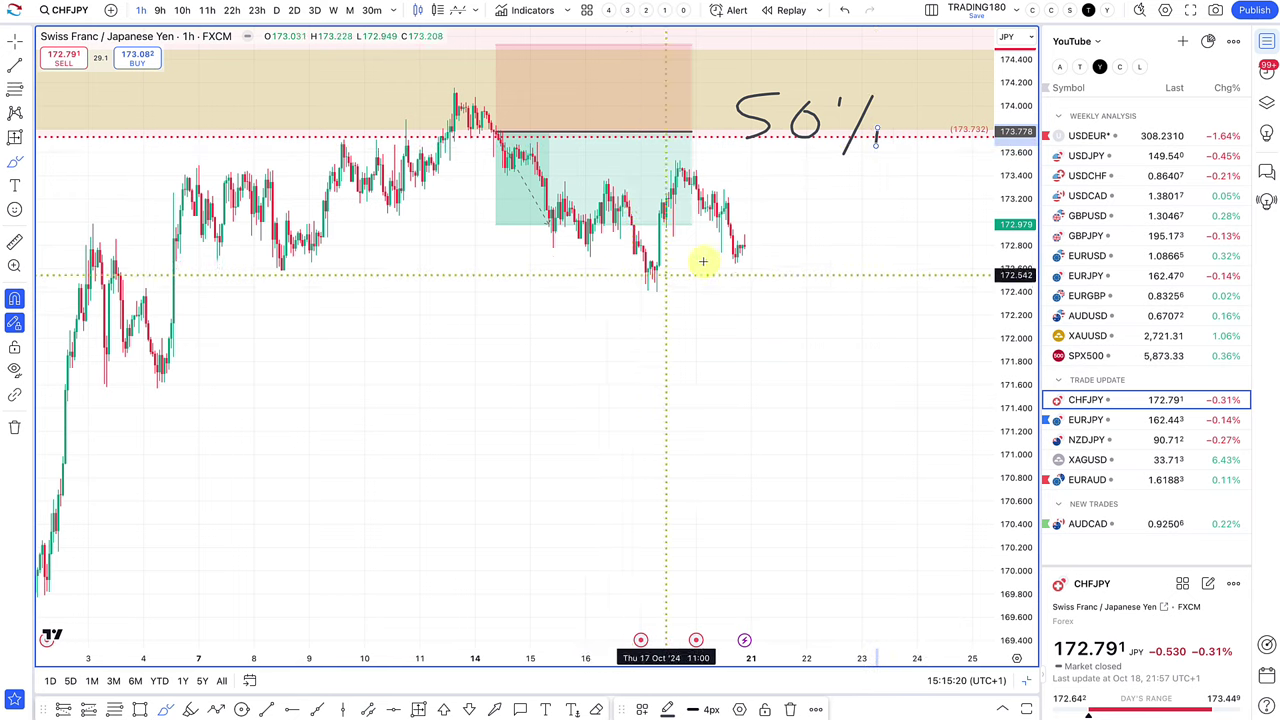
- Lower the CHFJPY short position's target to 172.711
{"action": "scroll", "coordinate": [630, 270], "scroll_direction": "down", "scroll_amount": 2}
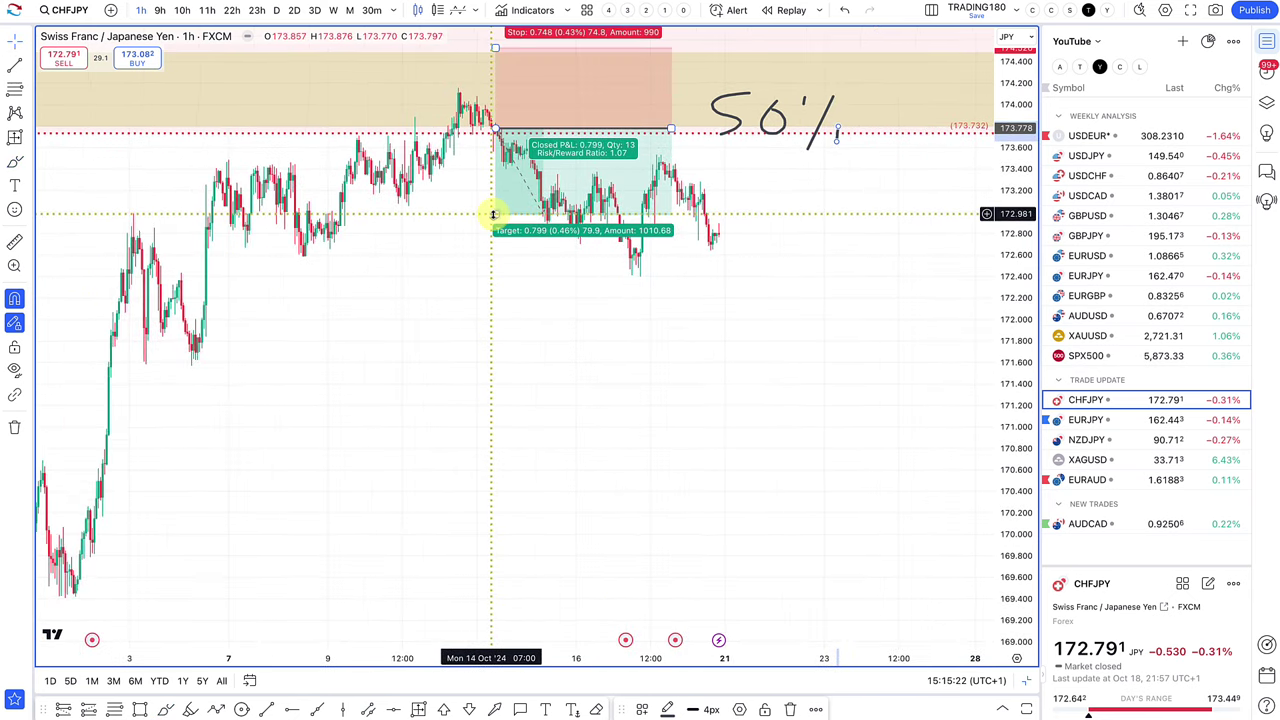
{"action": "left_click_drag", "start_coordinate": [619, 249], "coordinate": [714, 246]}
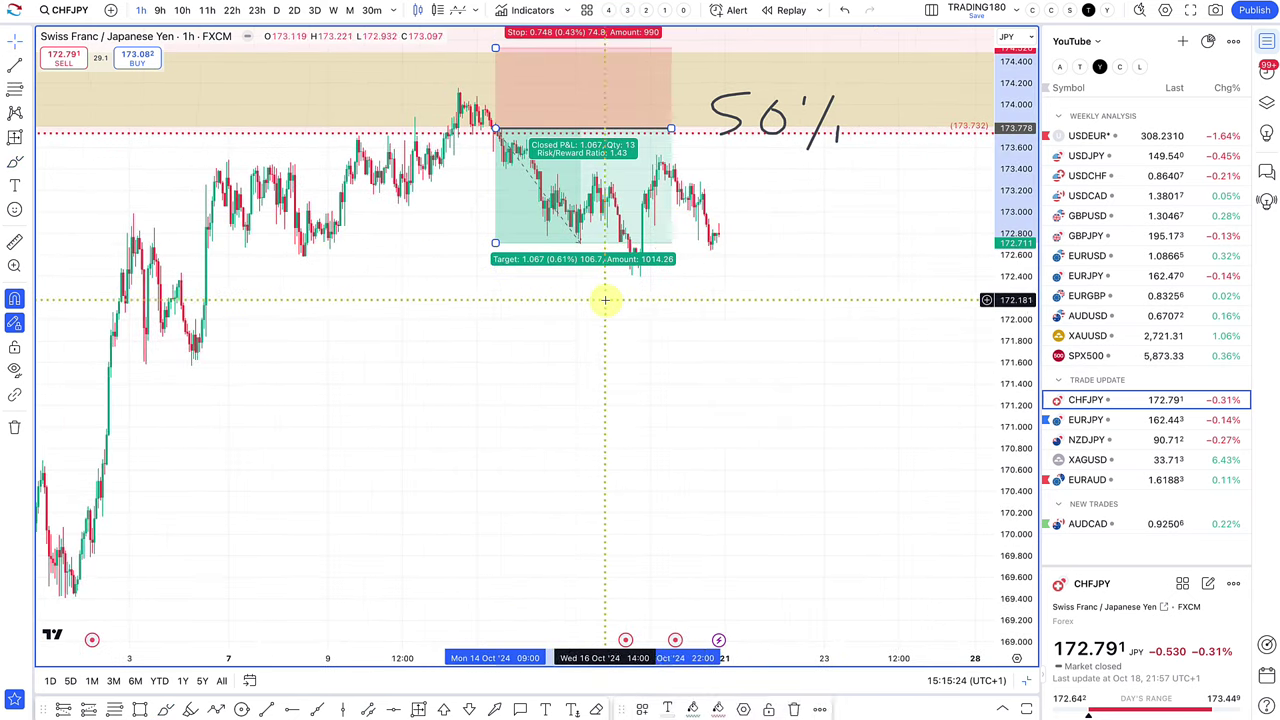
{"action": "scroll", "coordinate": [590, 280], "scroll_direction": "down", "scroll_amount": 2}
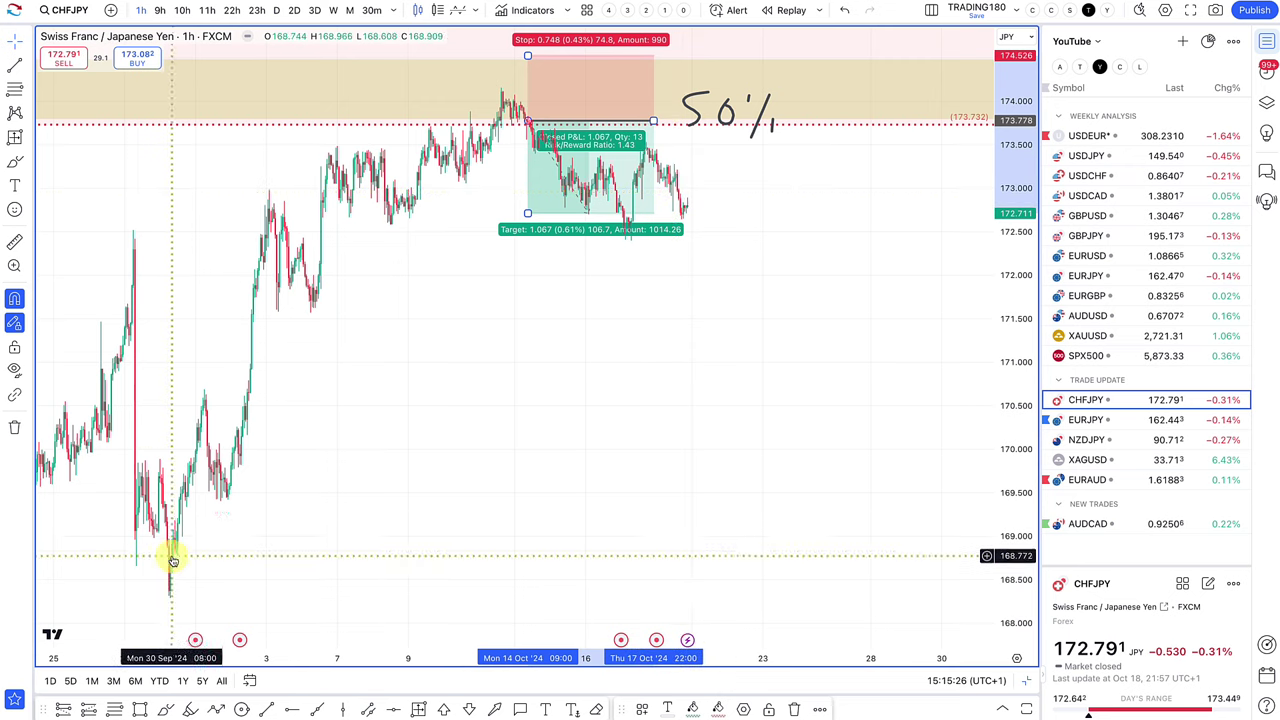
- Brush two projected paths from the latest CHFJPY price: an arrow rising above the zone and a zigzag falling to about 170.9
{"action": "left_click", "coordinate": [165, 717]}
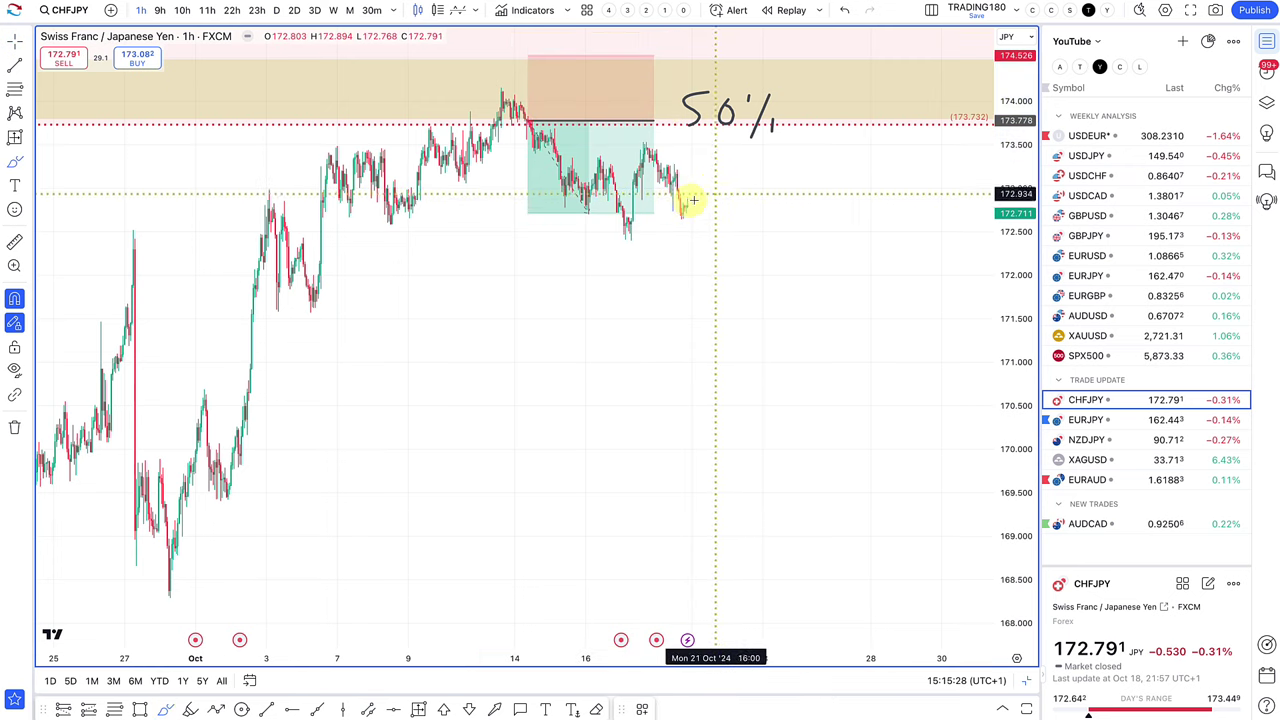
{"action": "left_click_drag", "start_coordinate": [686, 206], "coordinate": [750, 15]}
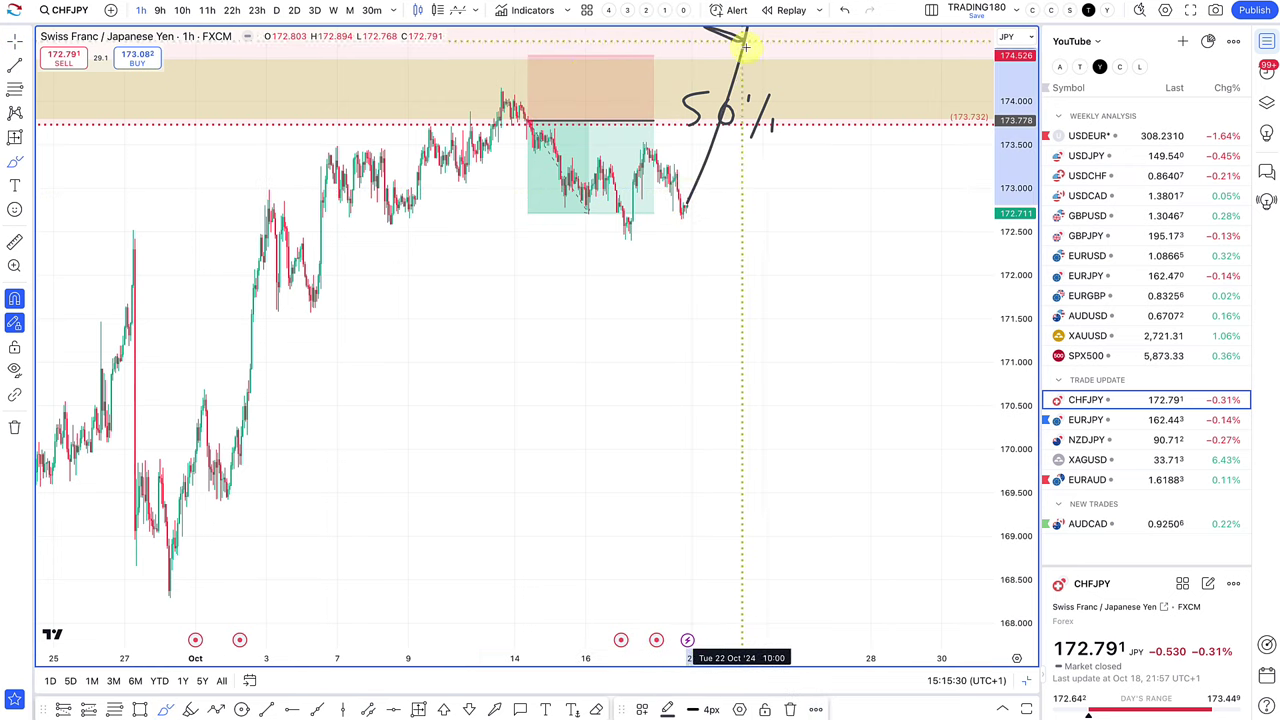
{"action": "scroll", "coordinate": [677, 114], "scroll_direction": "down", "scroll_amount": 2}
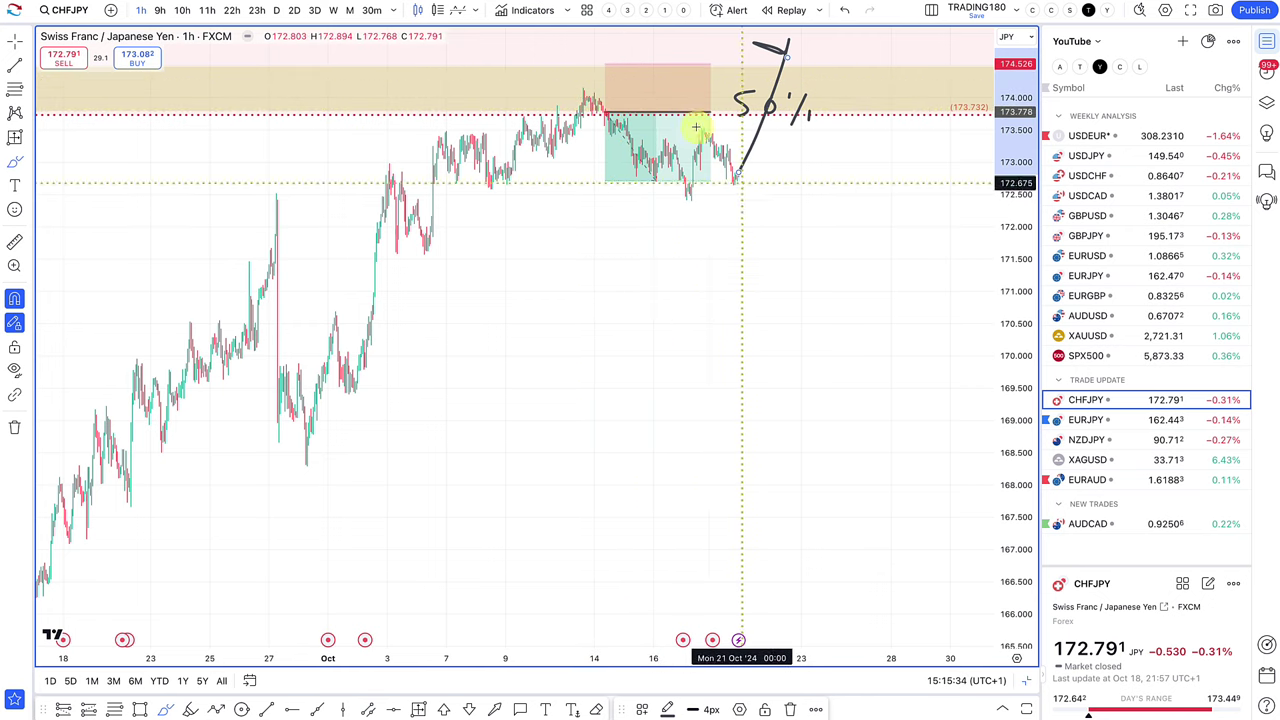
{"action": "mouse_move", "coordinate": [733, 177]}
{"action": "left_mouse_down"}
{"action": "mouse_move", "coordinate": [748, 237]}
{"action": "mouse_move", "coordinate": [789, 271]}
{"action": "mouse_move", "coordinate": [795, 300]}
{"action": "left_mouse_up"}
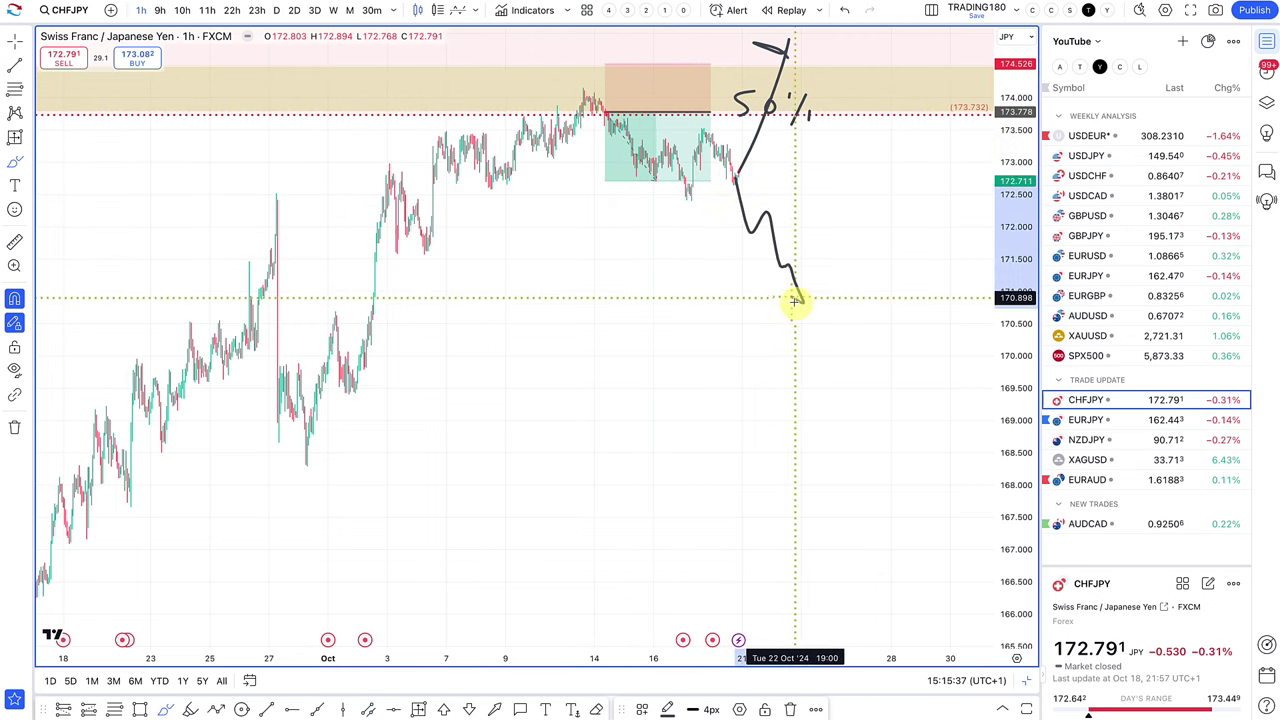
- Open EURJPY on the daily timeframe and examine the short trade's entry, stop and target against the resistance zone
{"action": "left_click", "coordinate": [1137, 421]}
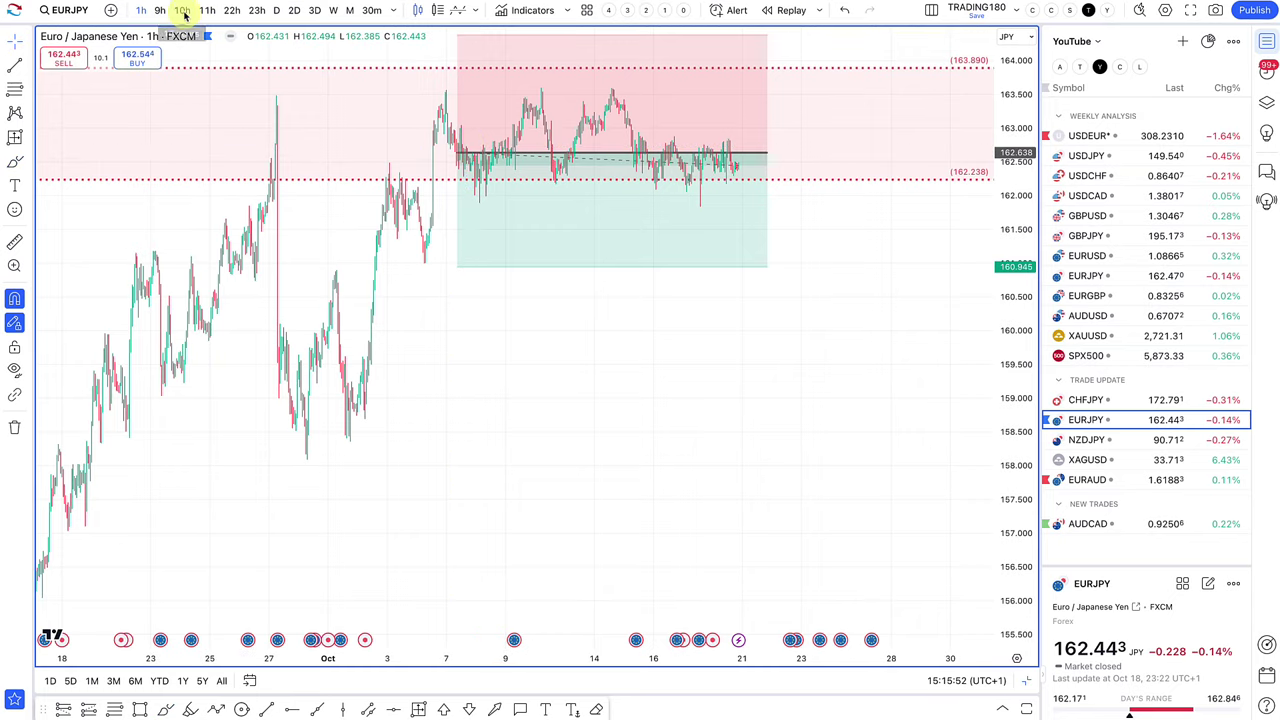
{"action": "left_click", "coordinate": [272, 12]}
{"action": "scroll", "coordinate": [508, 165], "scroll_direction": "up", "scroll_amount": 5}
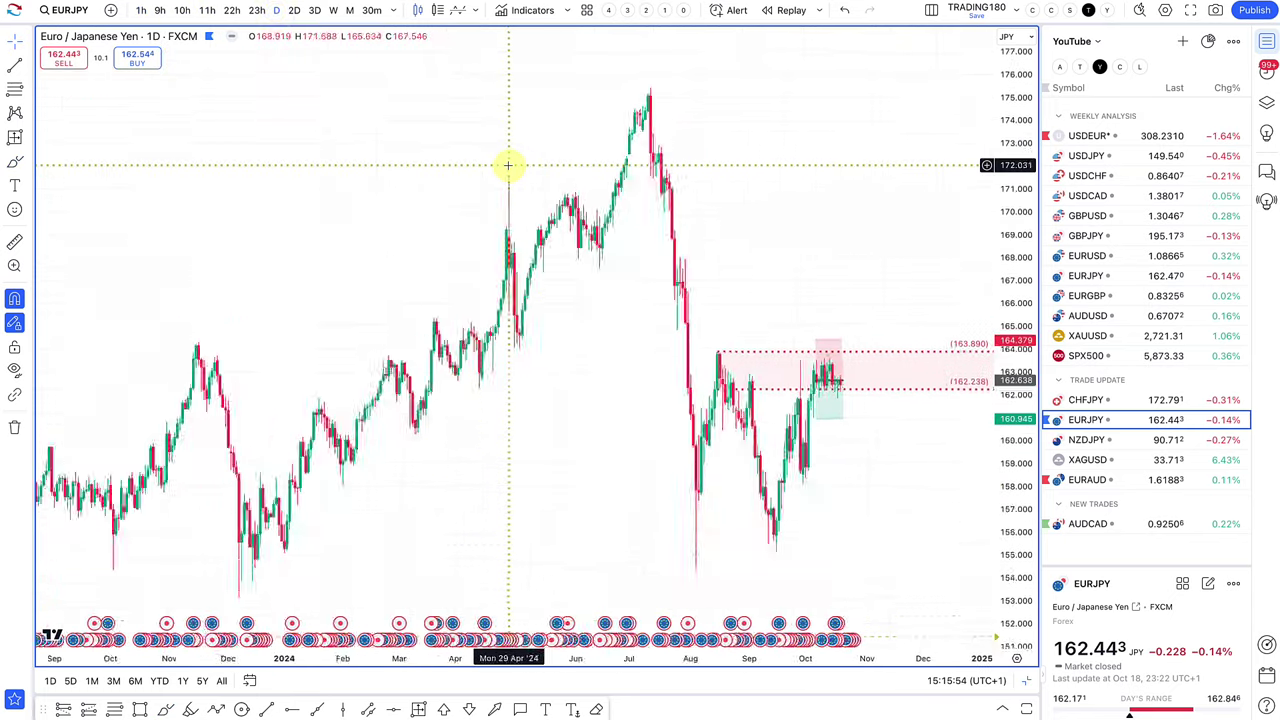
{"action": "scroll", "coordinate": [529, 297], "scroll_direction": "up", "scroll_amount": 4}
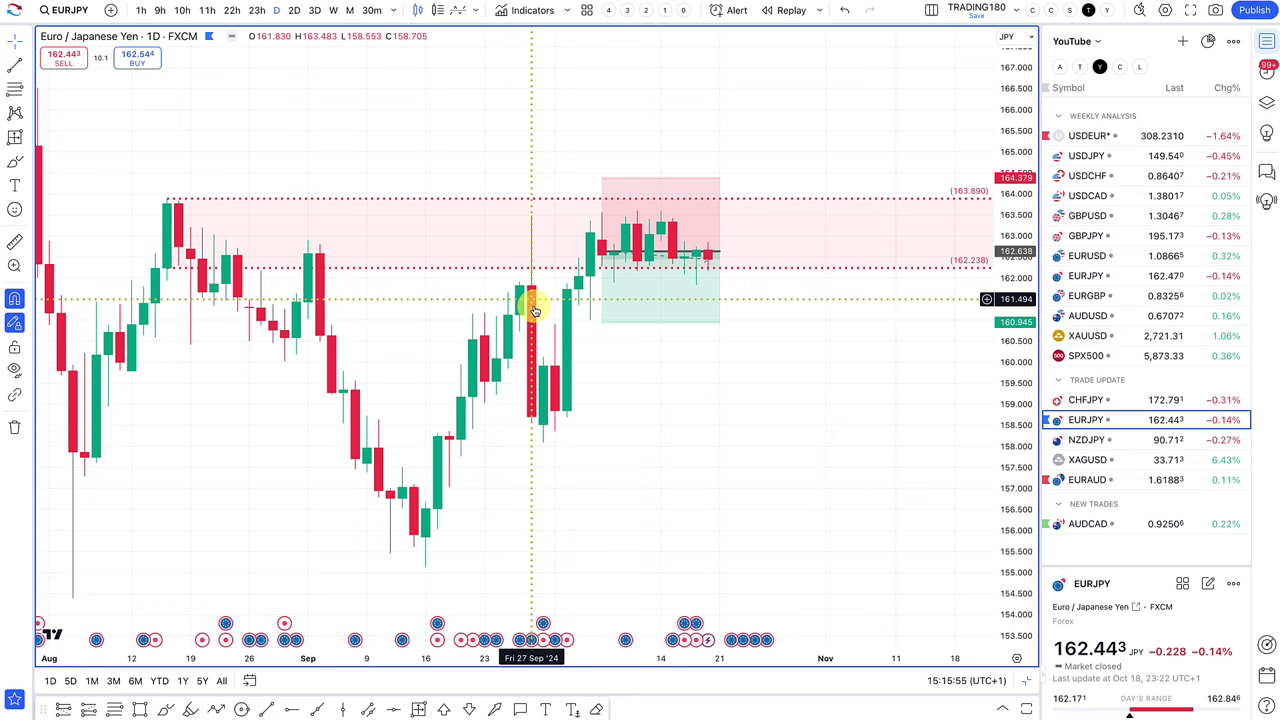
{"action": "left_click", "coordinate": [616, 263]}
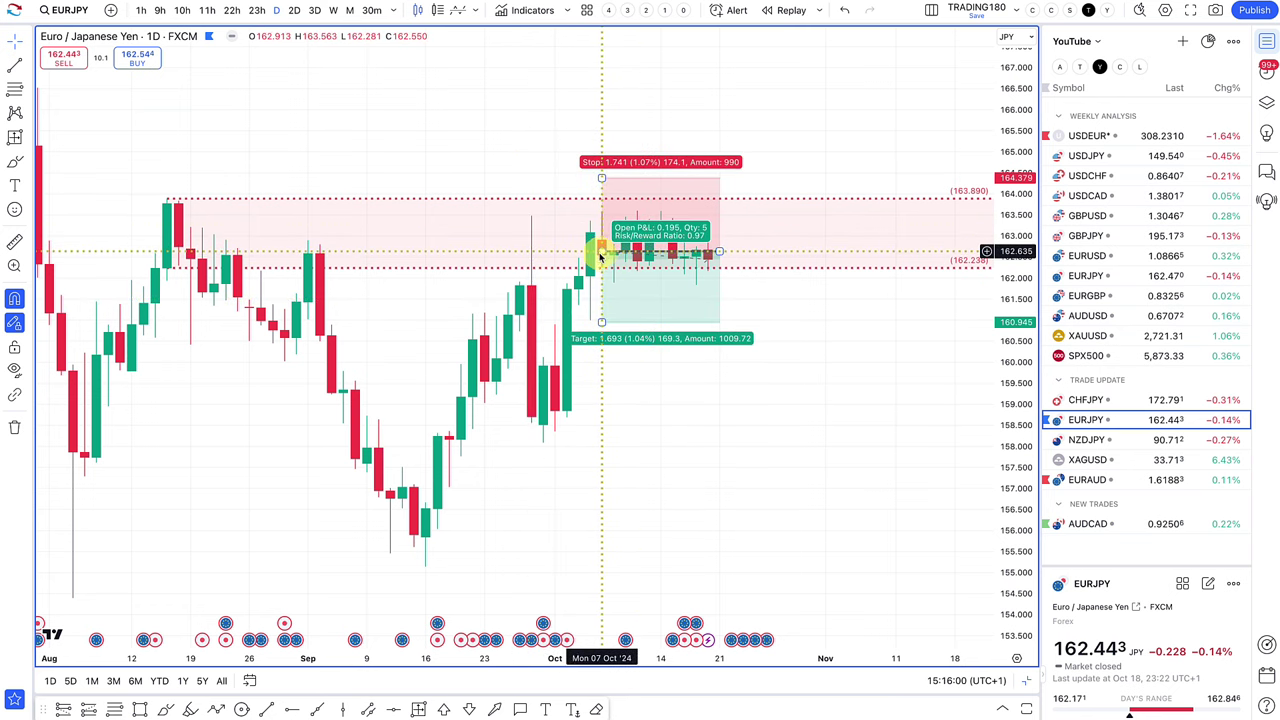
{"action": "left_click", "coordinate": [358, 237]}
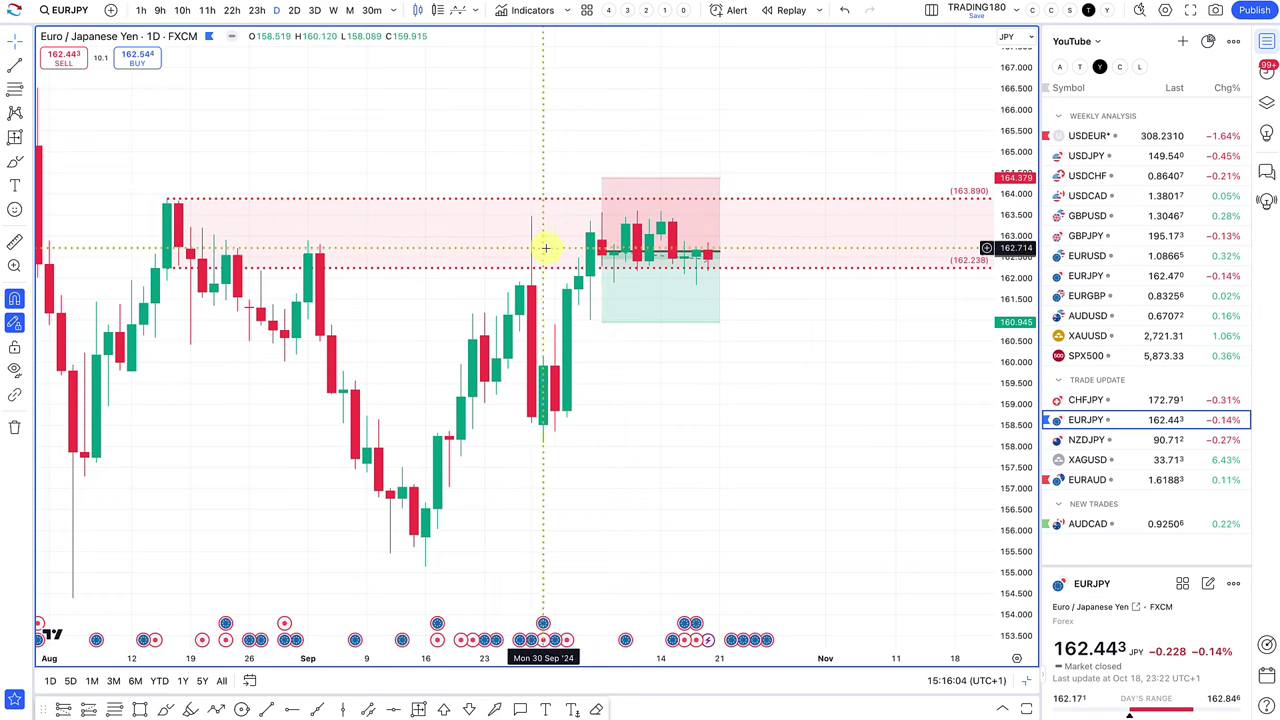
{"action": "left_click", "coordinate": [604, 242]}
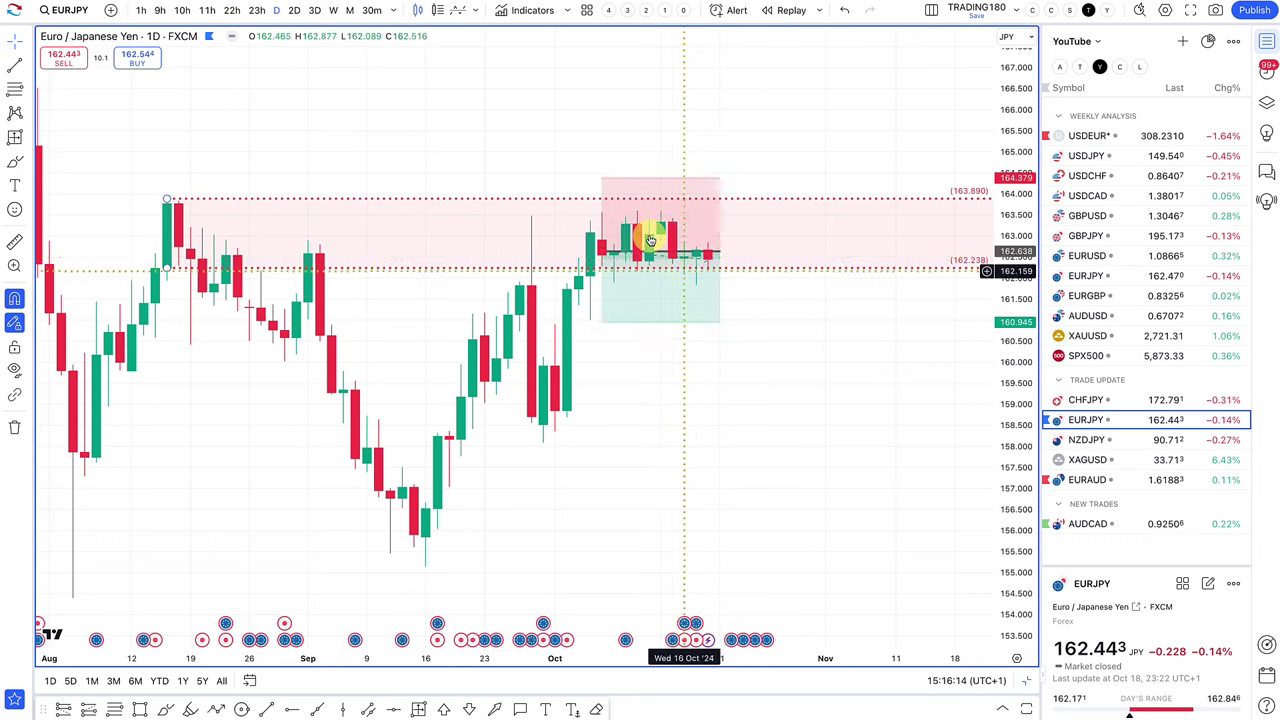
{"action": "left_click", "coordinate": [611, 270]}
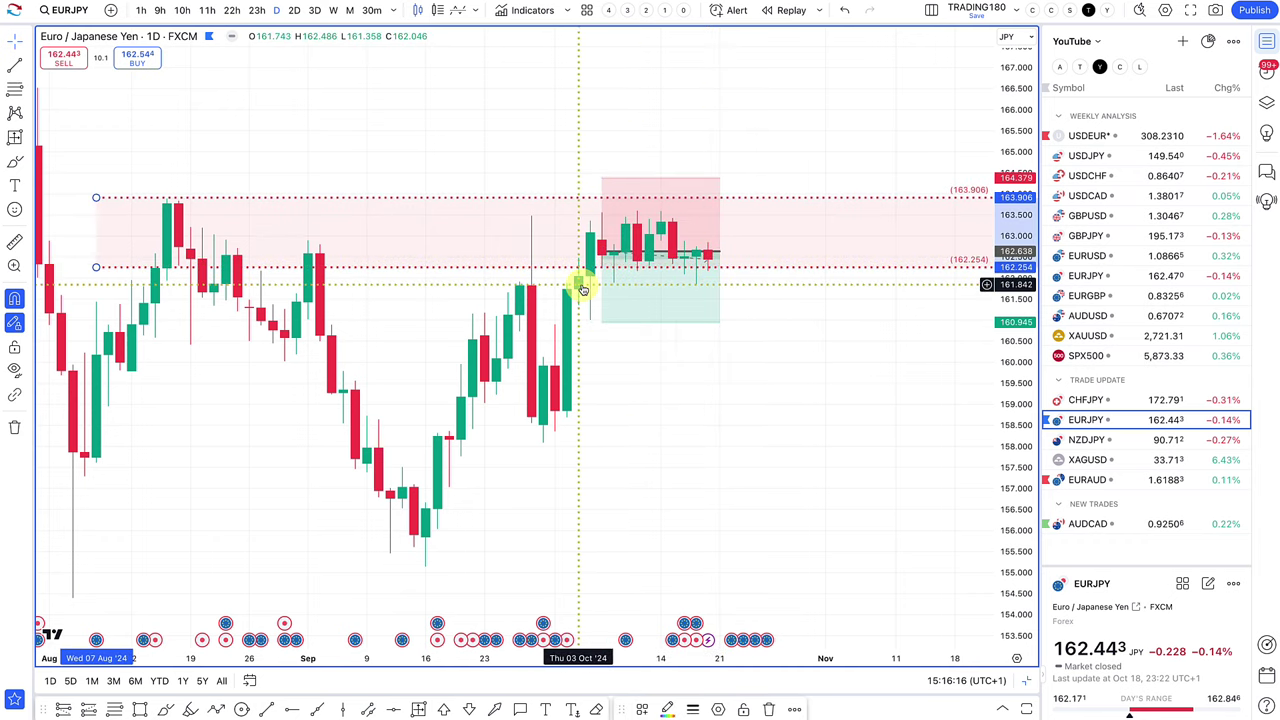
{"action": "key", "text": "ctrl+z"}
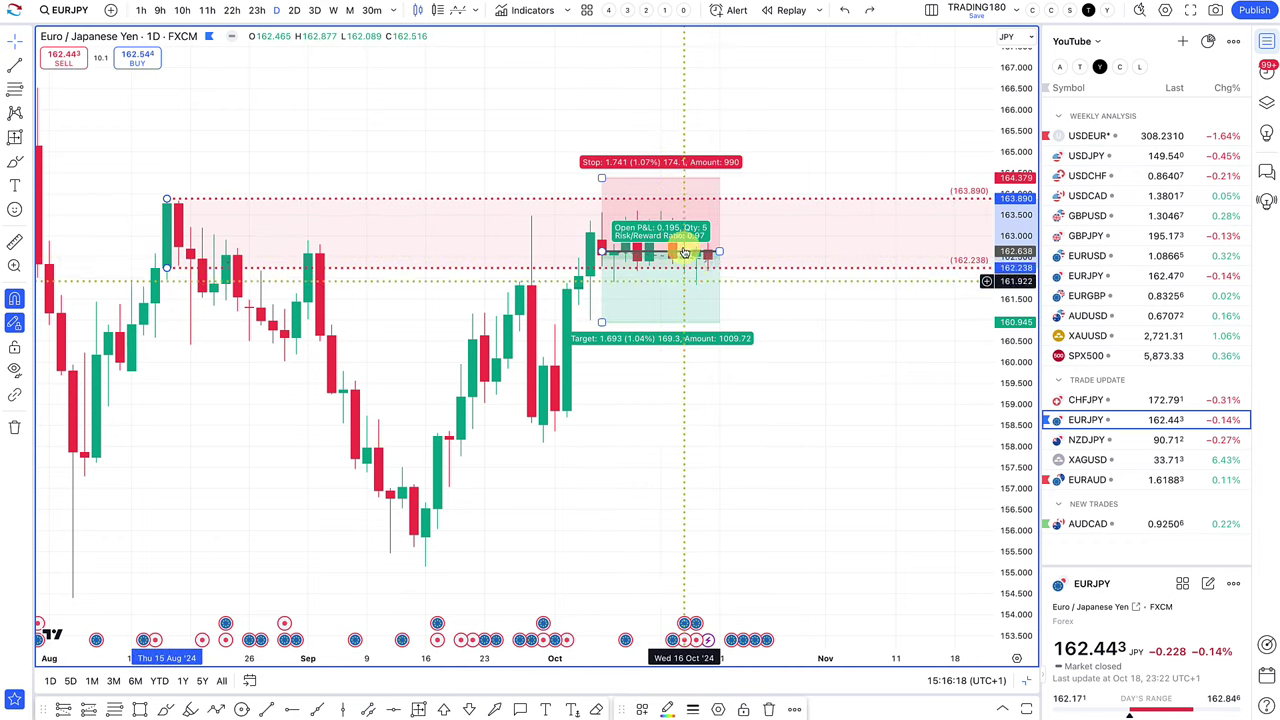
- Review the EURJPY short trade and the price action around its zone on the 1-hour timeframe
{"action": "left_click", "coordinate": [141, 12]}
{"action": "scroll", "coordinate": [594, 286], "scroll_direction": "down", "scroll_amount": 6}
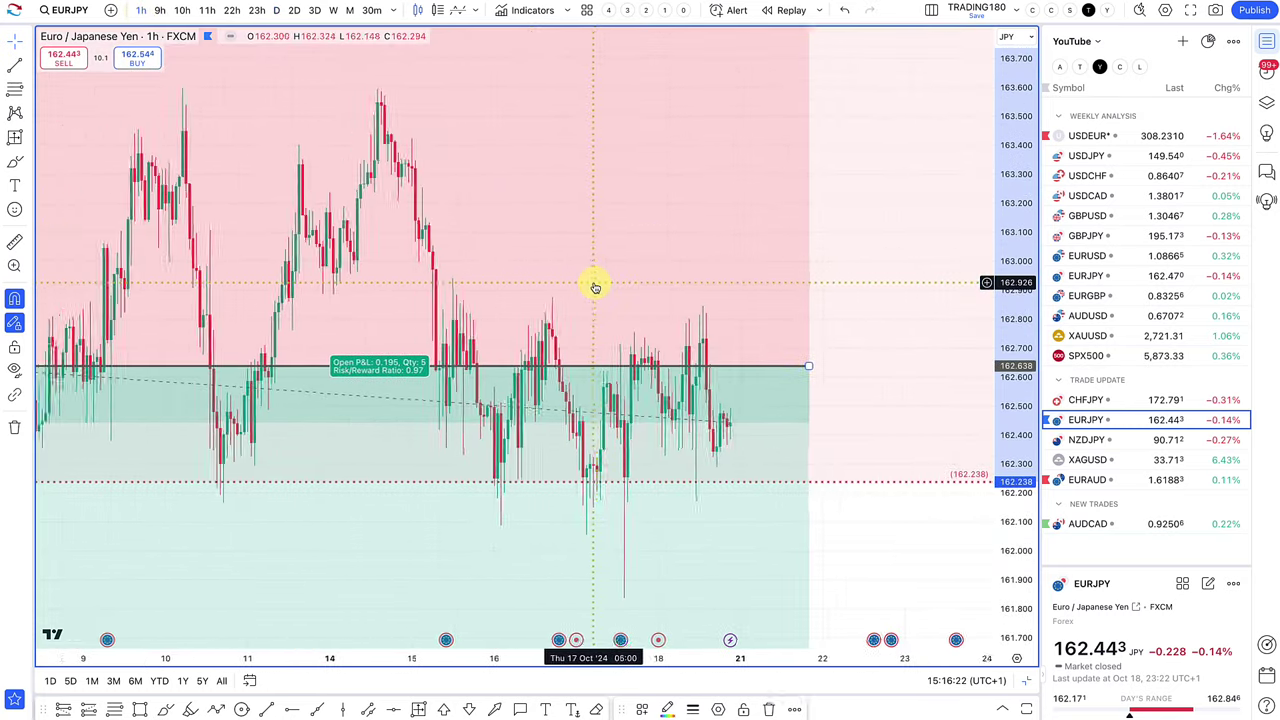
{"action": "scroll", "coordinate": [594, 286], "scroll_direction": "down", "scroll_amount": 5}
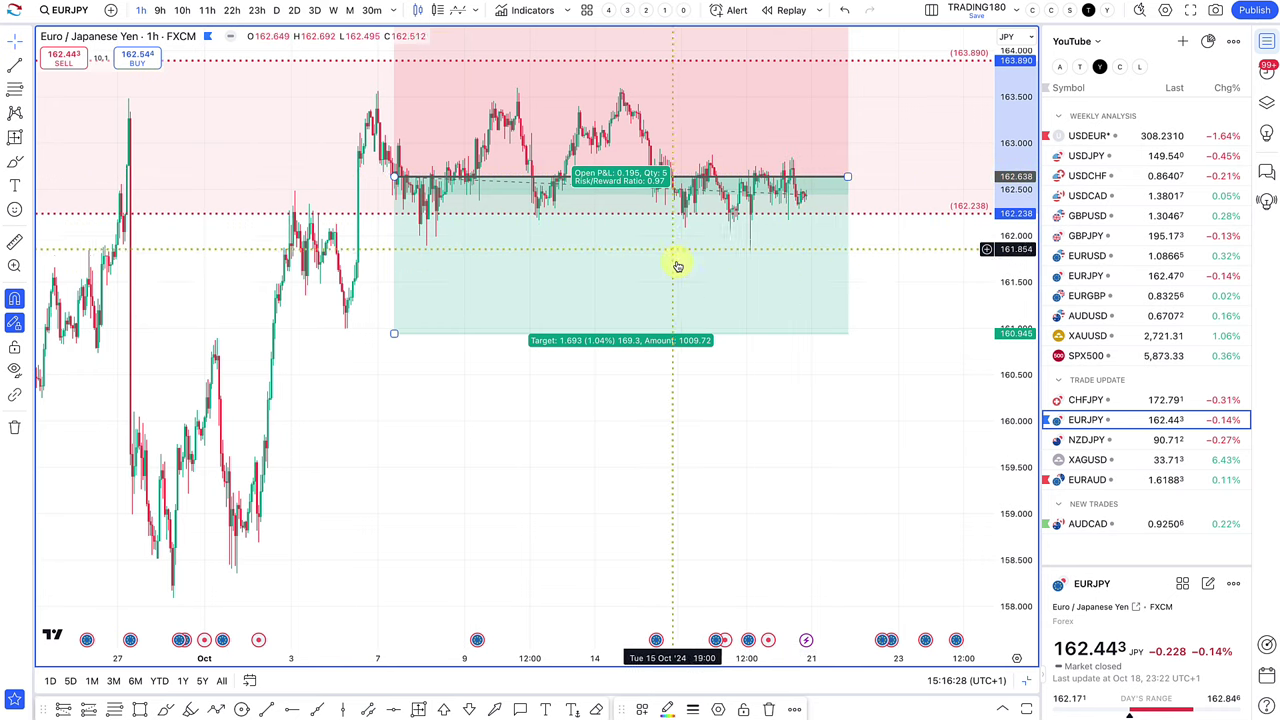
{"action": "scroll", "coordinate": [677, 266], "scroll_direction": "down", "scroll_amount": 2}
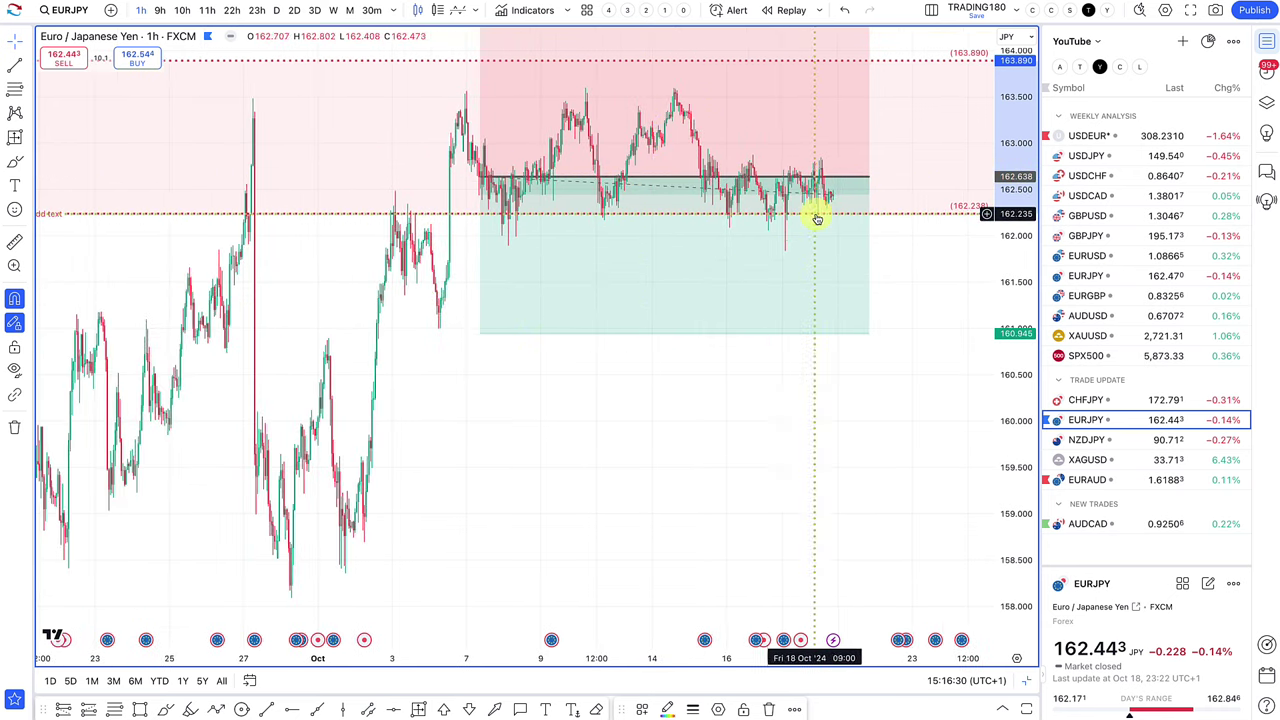
{"action": "scroll", "coordinate": [869, 360], "scroll_direction": "down", "scroll_amount": 3}
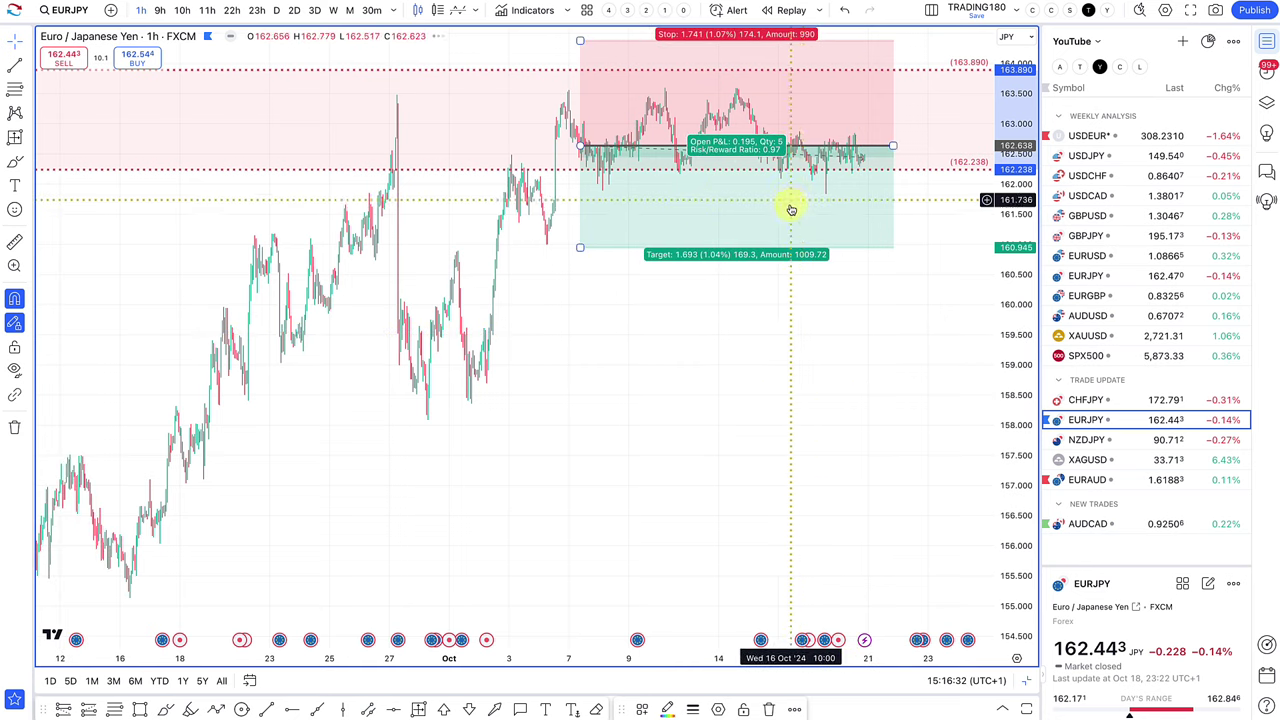
{"action": "scroll", "coordinate": [797, 183], "scroll_direction": "up", "scroll_amount": 3}
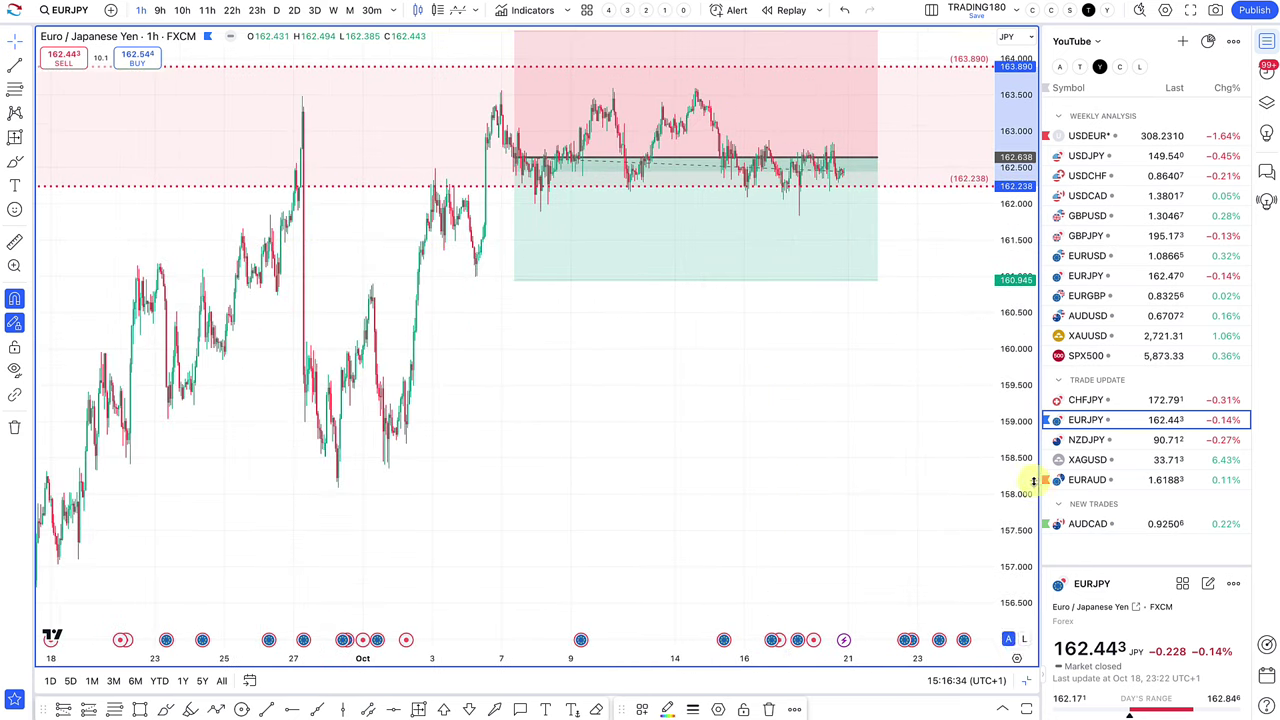
- Open NZDJPY on the daily timeframe and examine the short trade's entry below the resistance zone
{"action": "left_click", "coordinate": [1127, 445]}
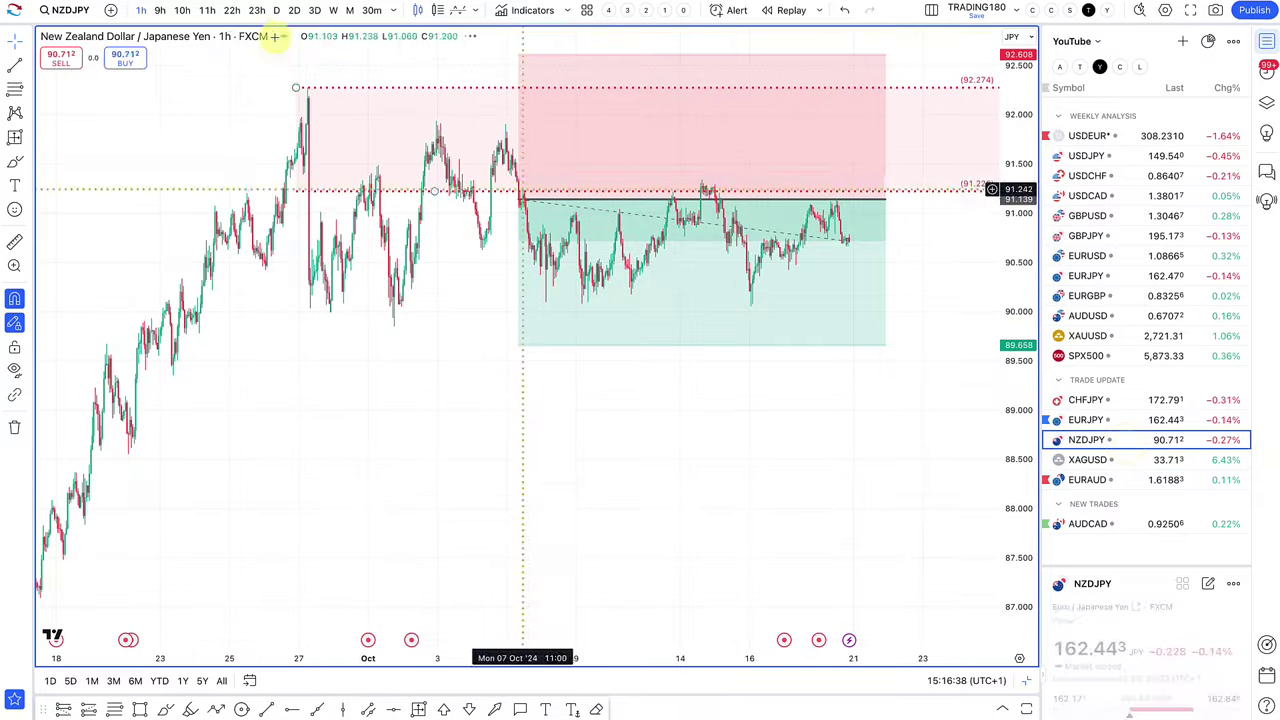
{"action": "left_click", "coordinate": [276, 10]}
{"action": "scroll", "coordinate": [649, 306], "scroll_direction": "up", "scroll_amount": 5}
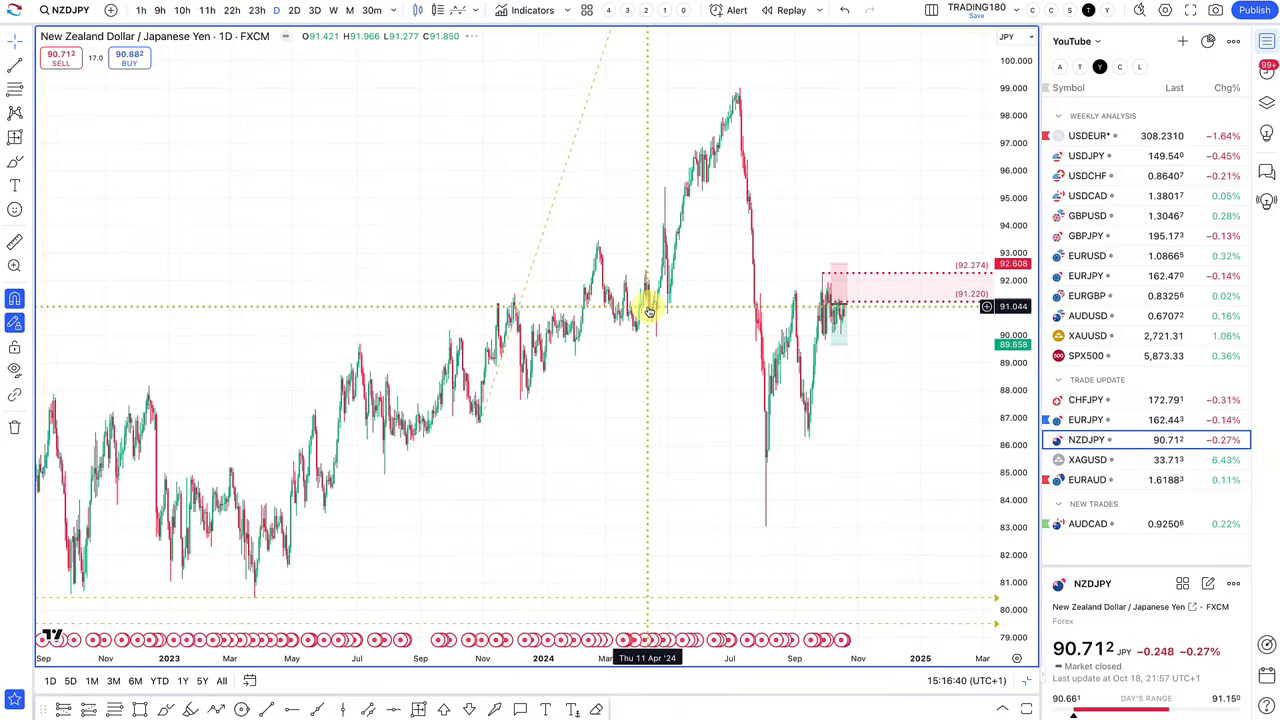
{"action": "scroll", "coordinate": [663, 347], "scroll_direction": "up", "scroll_amount": 5}
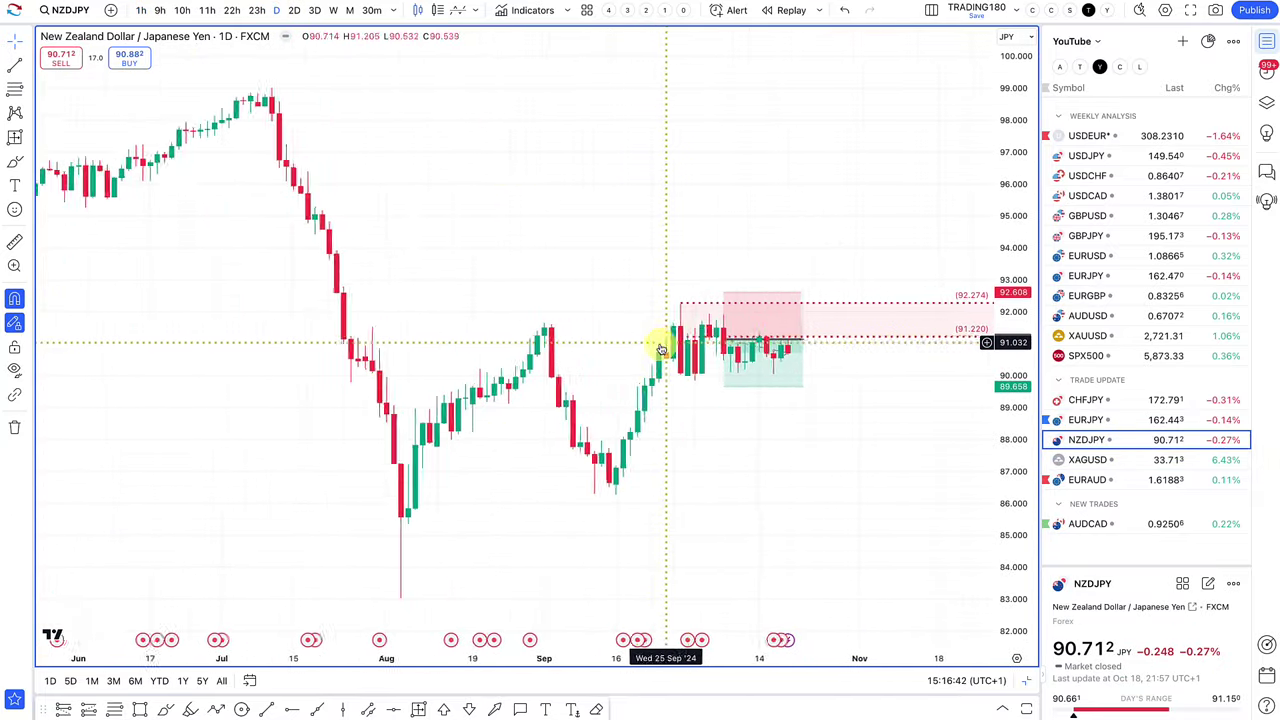
{"action": "scroll", "coordinate": [695, 330], "scroll_direction": "up", "scroll_amount": 3}
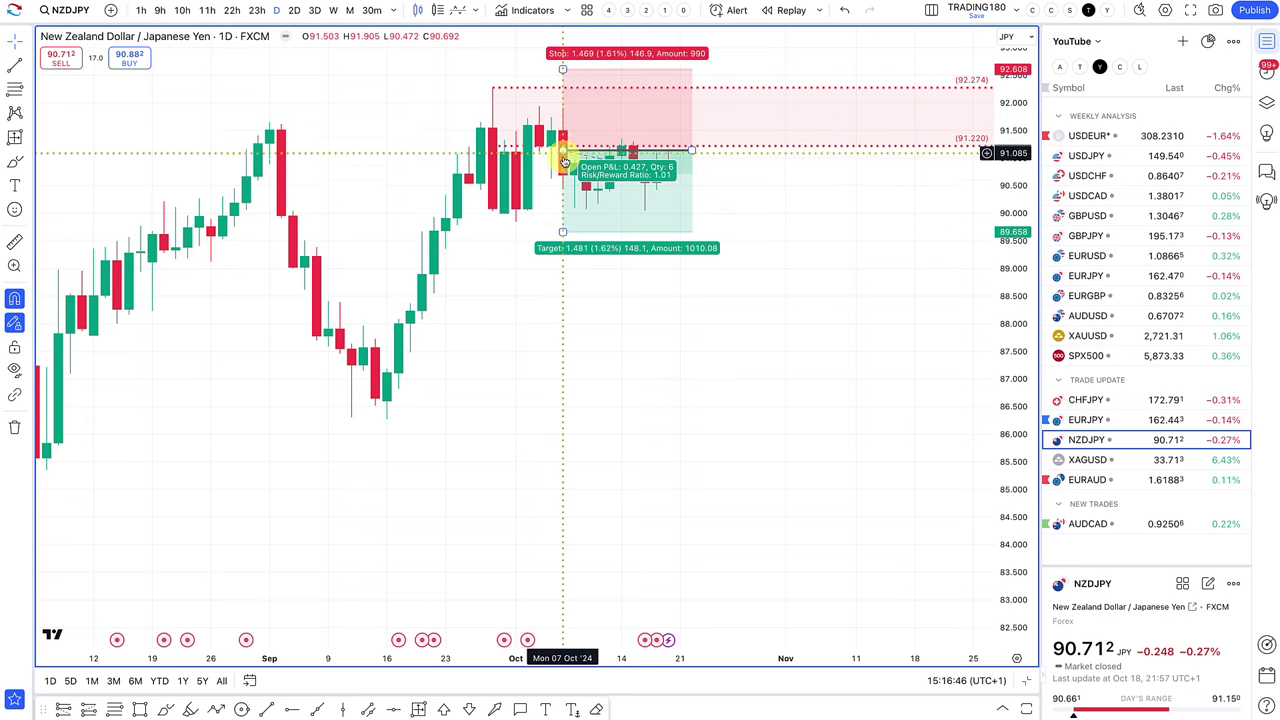
- Review how price has moved since the NZDJPY short entry on the 1-hour timeframe
{"action": "left_click", "coordinate": [140, 10]}
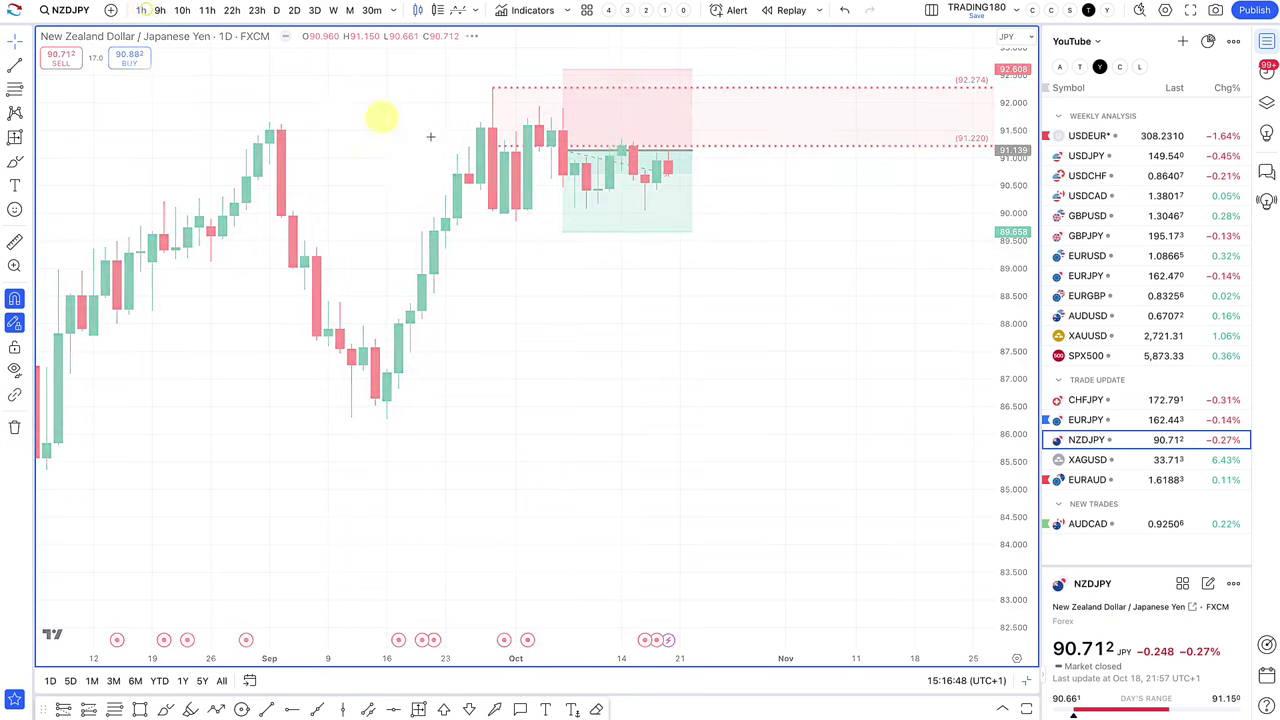
{"action": "scroll", "coordinate": [466, 150], "scroll_direction": "down", "scroll_amount": 5}
{"action": "scroll", "coordinate": [420, 200], "scroll_direction": "down", "scroll_amount": 2}
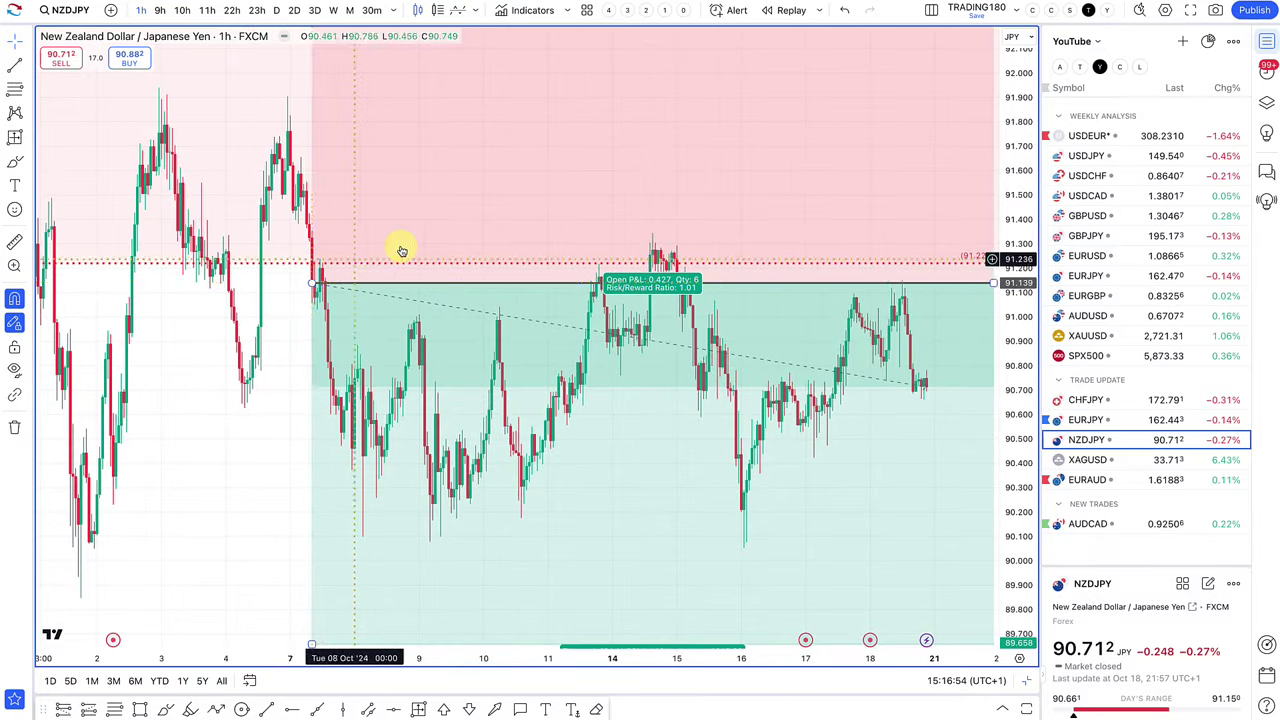
{"action": "scroll", "coordinate": [403, 251], "scroll_direction": "down", "scroll_amount": 6}
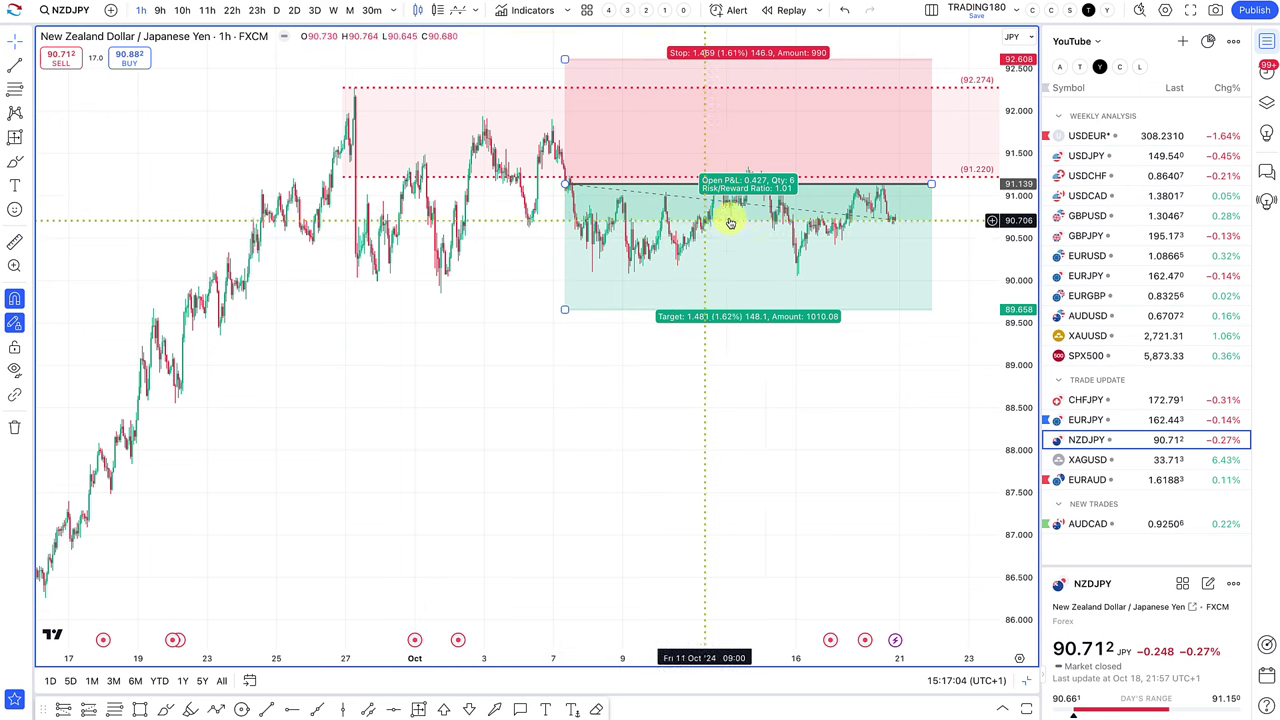
- Draw a discount-entry zone on NZDJPY between 91.138 and the 92.274 high, using the template with four BUY / SELL levels
{"action": "left_click", "coordinate": [781, 346]}
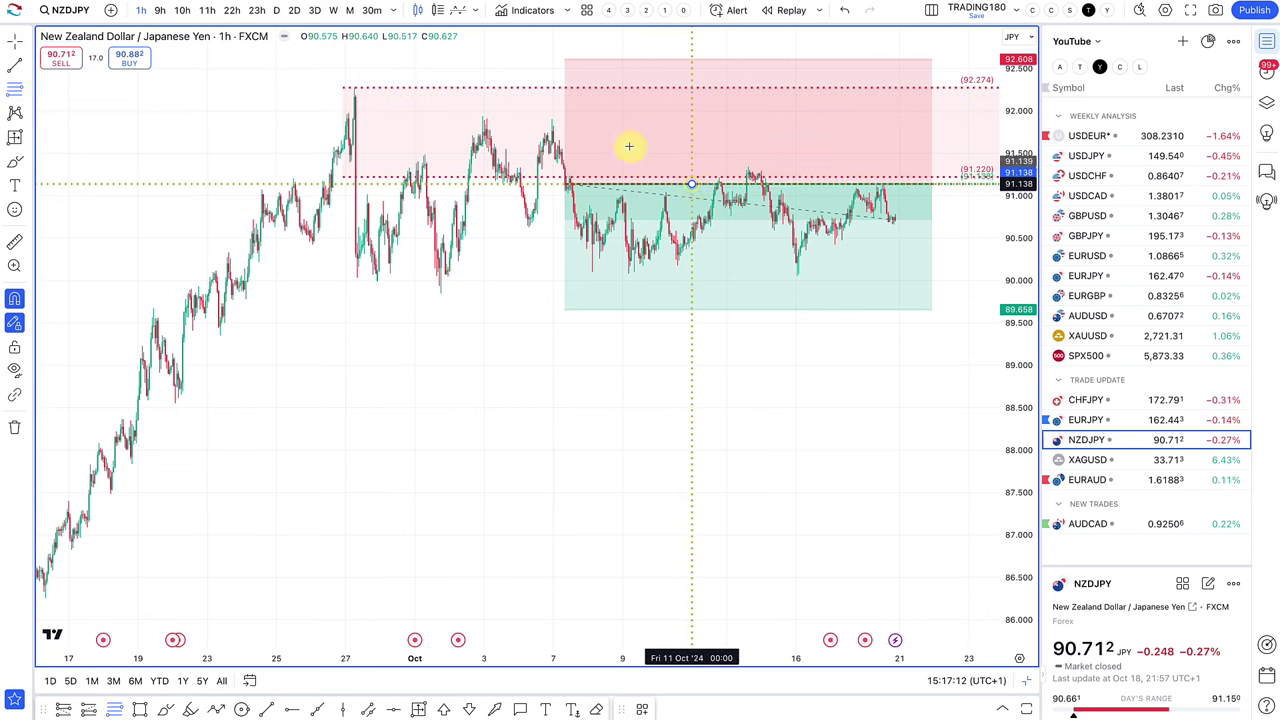
{"action": "left_click_drag", "start_coordinate": [629, 146], "coordinate": [352, 88]}
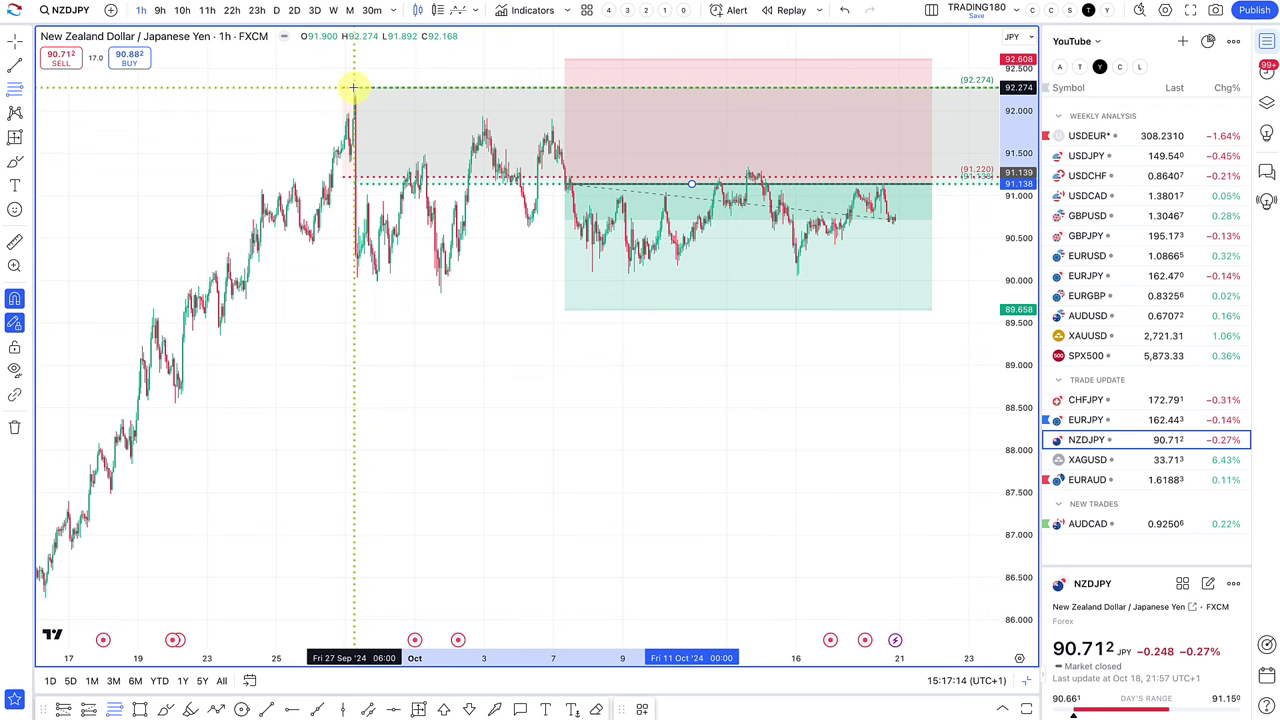
{"action": "left_click", "coordinate": [643, 710]}
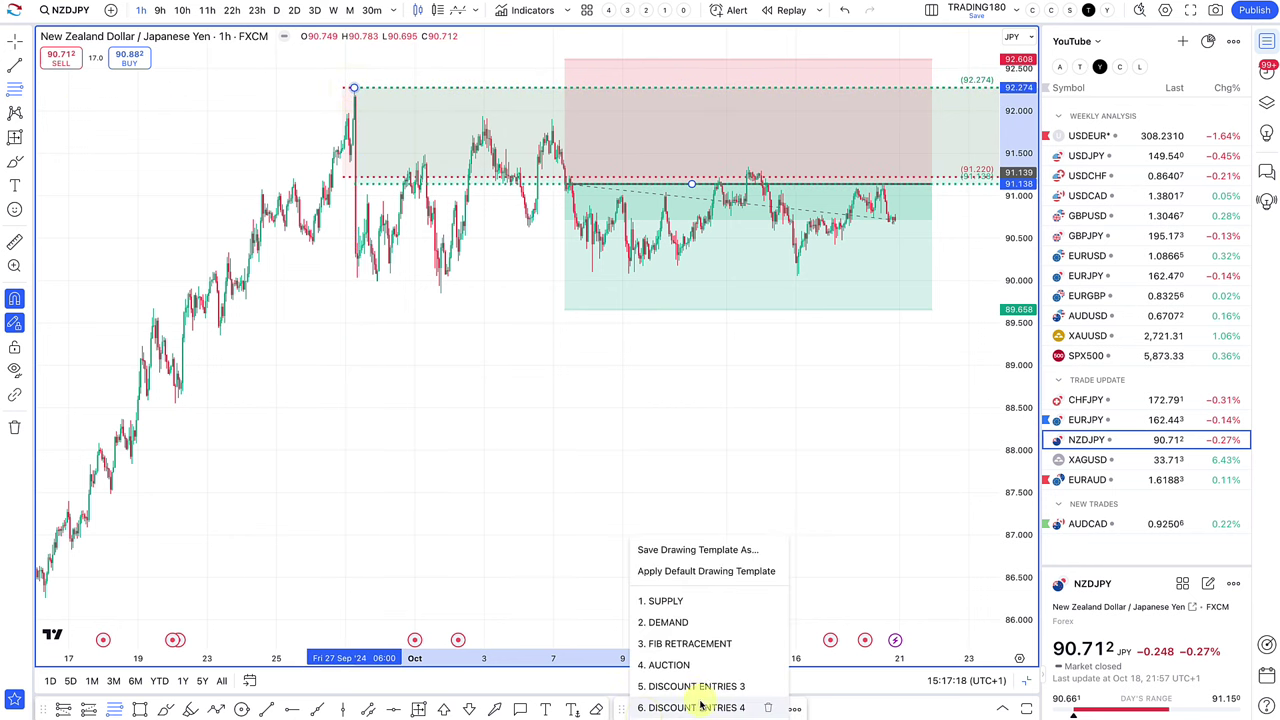
{"action": "left_click", "coordinate": [700, 687]}
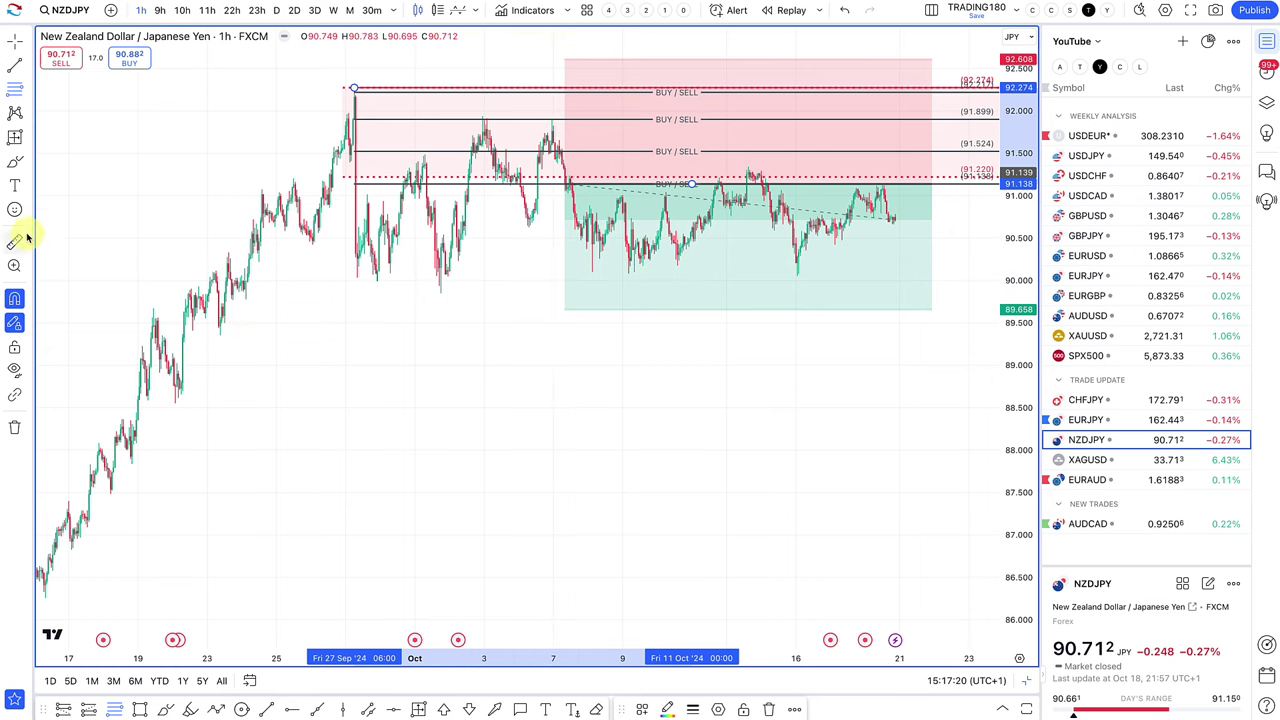
- Brush a projected rise from NZDJPY's latest price and circle the three upper BUY / SELL levels, each with a path falling away
{"action": "left_click", "coordinate": [14, 161]}
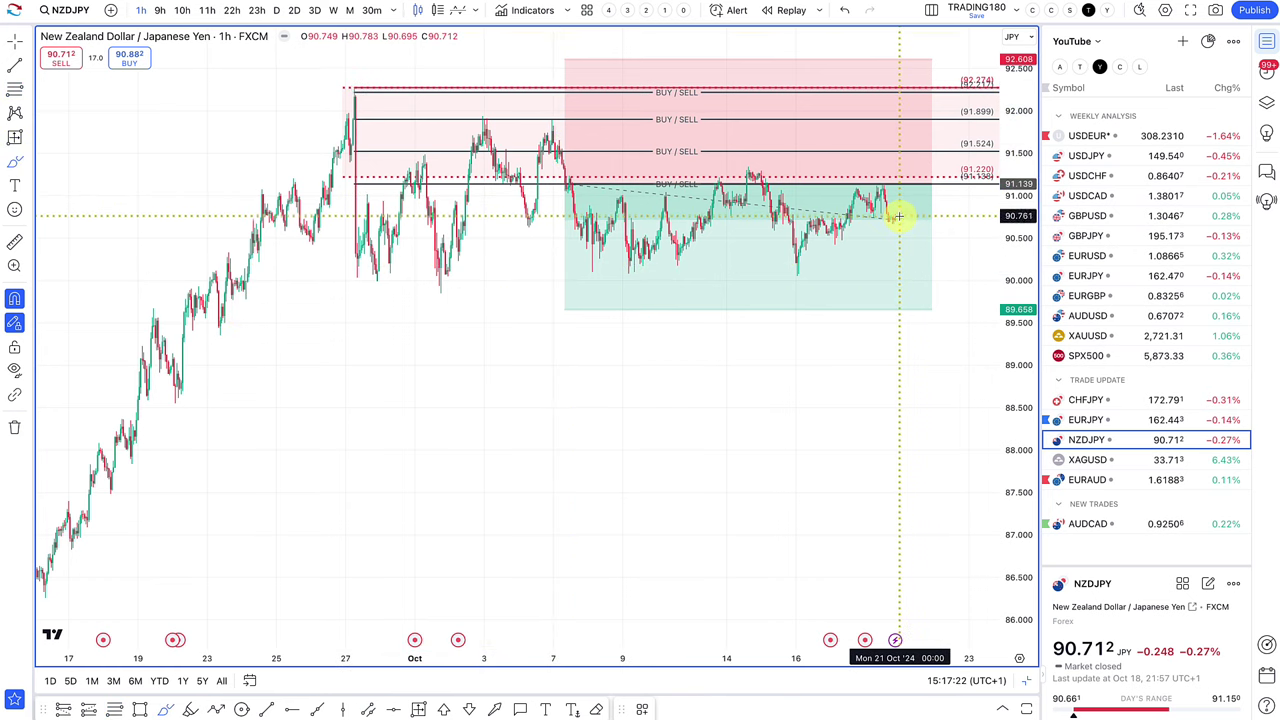
{"action": "mouse_move", "coordinate": [899, 216]}
{"action": "left_mouse_down"}
{"action": "mouse_move", "coordinate": [910, 178]}
{"action": "mouse_move", "coordinate": [960, 232]}
{"action": "left_mouse_up"}
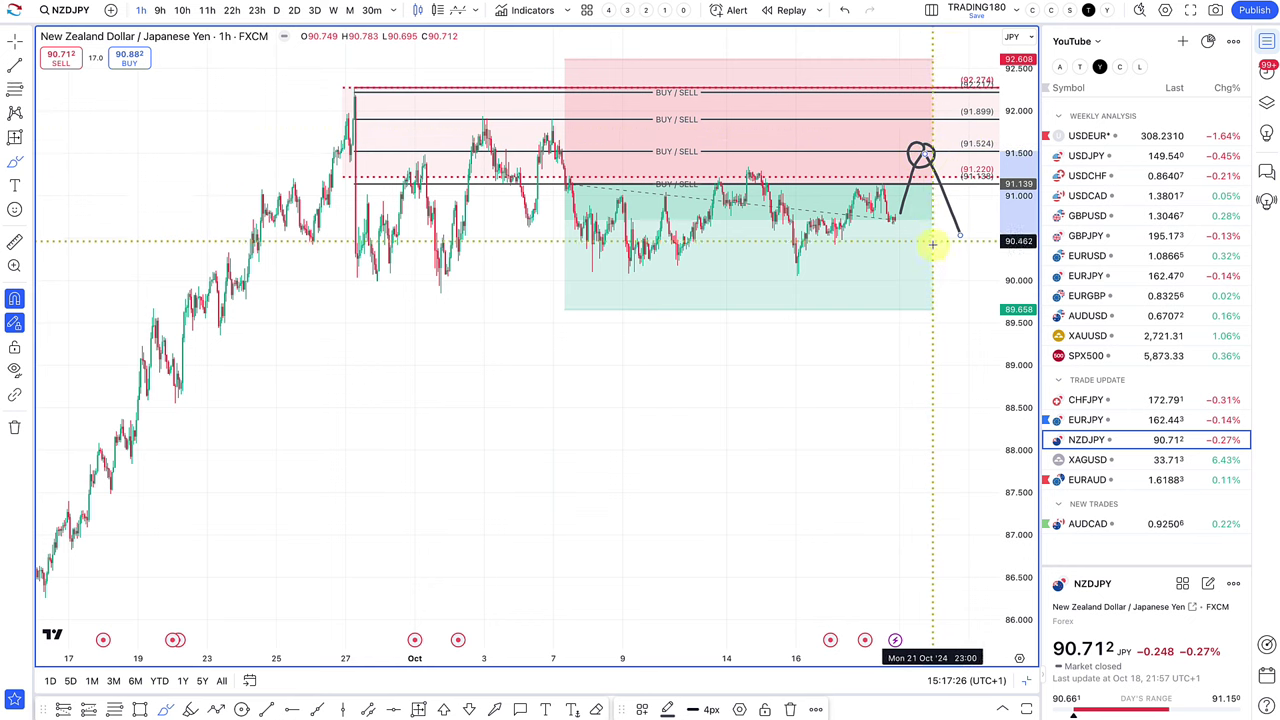
{"action": "mouse_move", "coordinate": [947, 127]}
{"action": "left_mouse_down"}
{"action": "mouse_move", "coordinate": [964, 94]}
{"action": "mouse_move", "coordinate": [946, 103]}
{"action": "mouse_move", "coordinate": [955, 181]}
{"action": "left_mouse_up"}
{"action": "left_click_drag", "start_coordinate": [944, 103], "coordinate": [963, 133]}
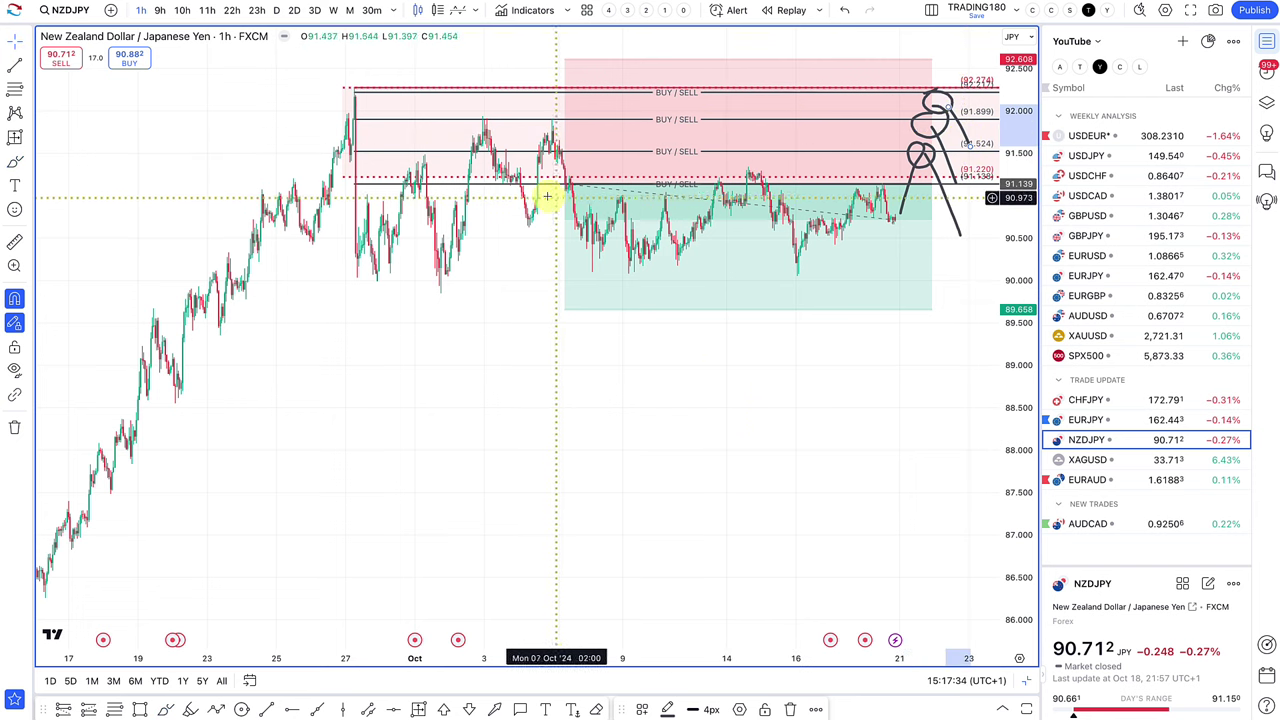
- Try the NZDJPY short with its entry at 91.523 and its target at 90.454, and at 89.873
{"action": "left_click_drag", "start_coordinate": [561, 187], "coordinate": [610, 155]}
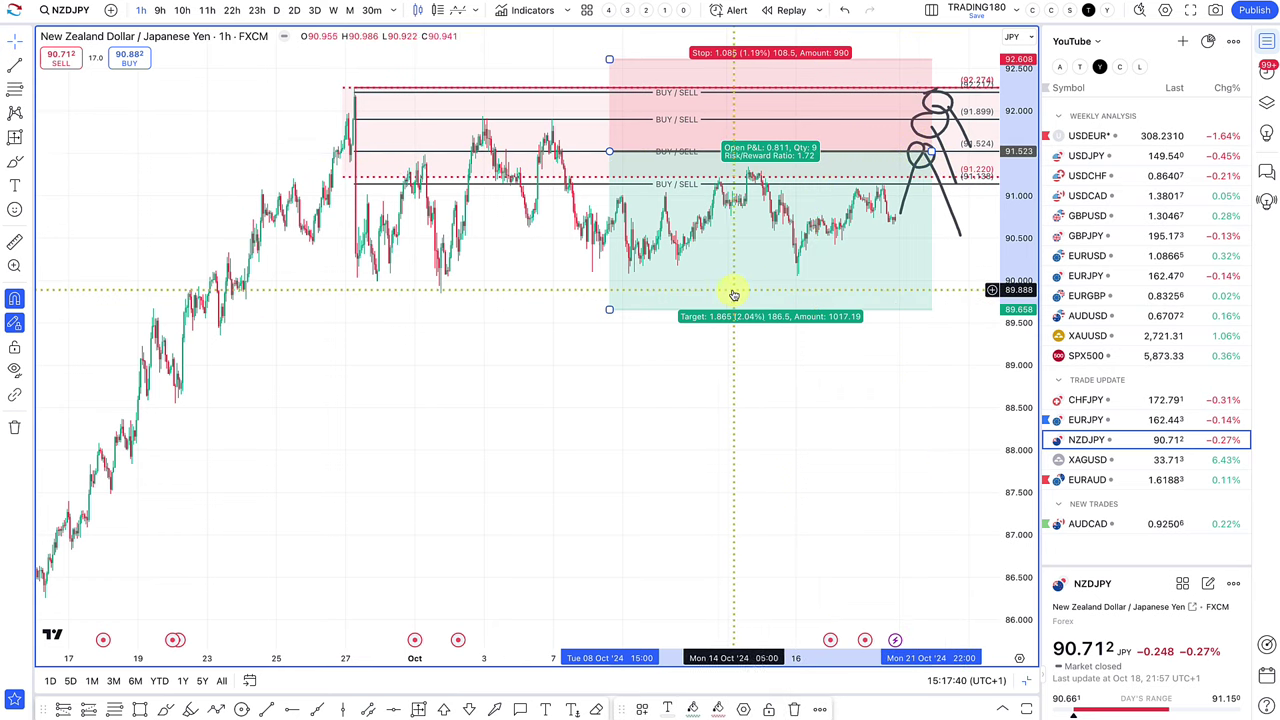
{"action": "left_click_drag", "start_coordinate": [609, 309], "coordinate": [935, 243]}
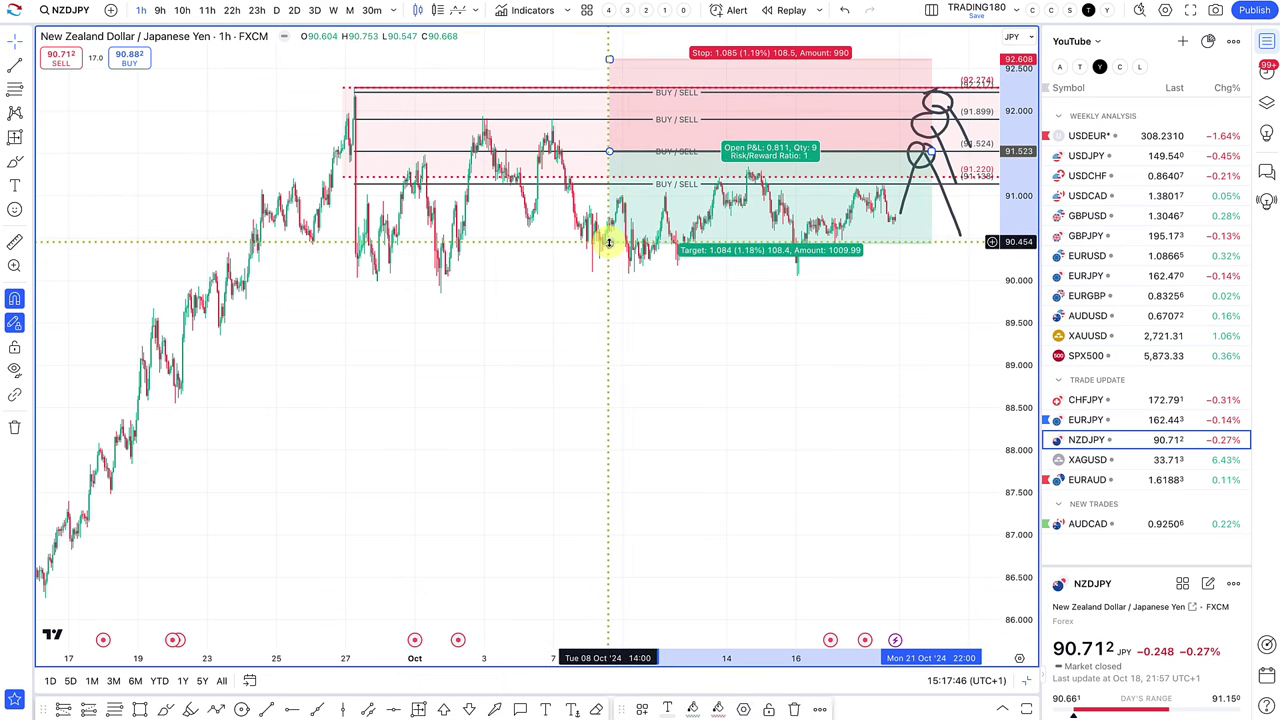
{"action": "left_click_drag", "start_coordinate": [609, 243], "coordinate": [535, 292]}
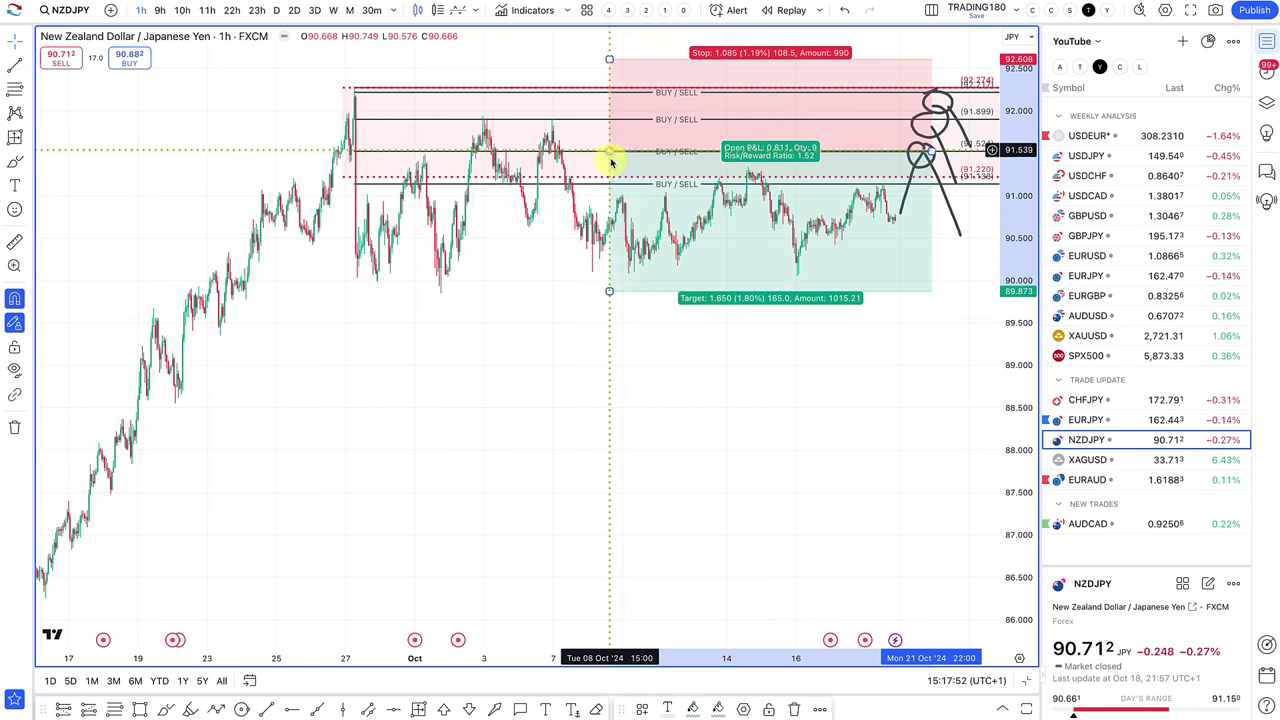
- Move the NZDJPY short's entry to 91.130 on the lowest BUY / SELL level and its target to 89.527
{"action": "left_click_drag", "start_coordinate": [610, 160], "coordinate": [601, 186]}
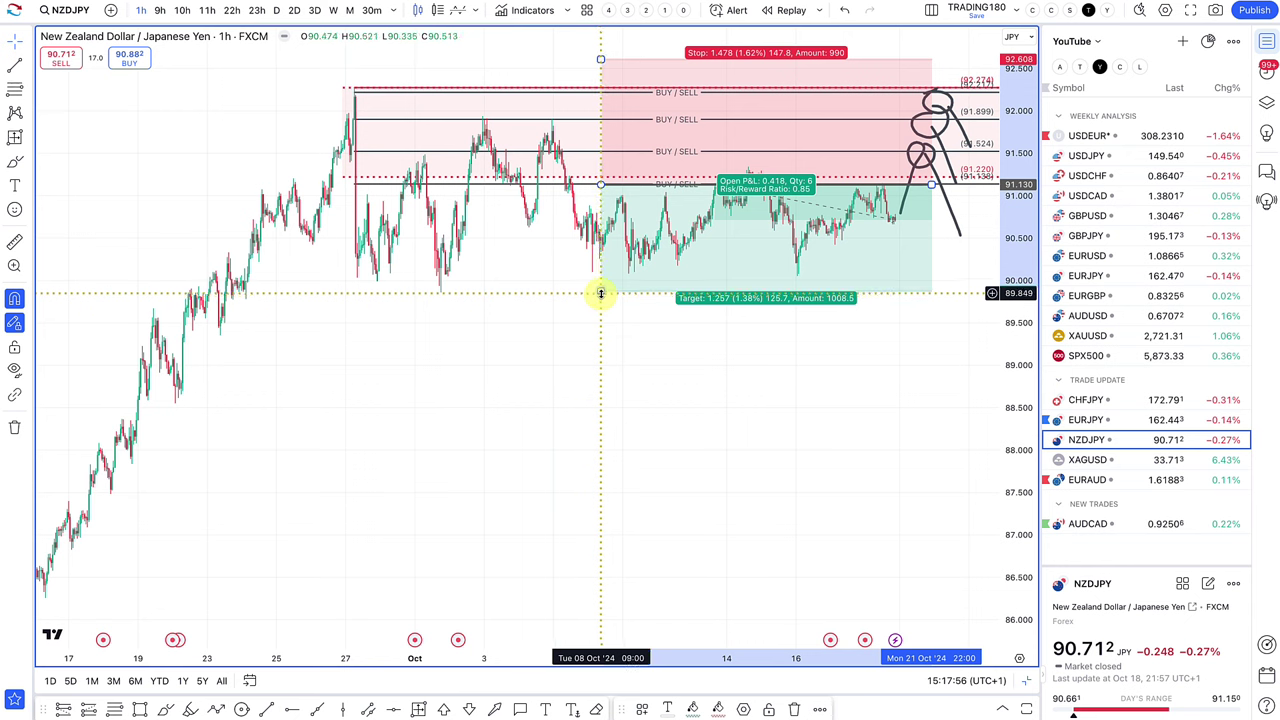
{"action": "left_click_drag", "start_coordinate": [601, 293], "coordinate": [600, 313]}
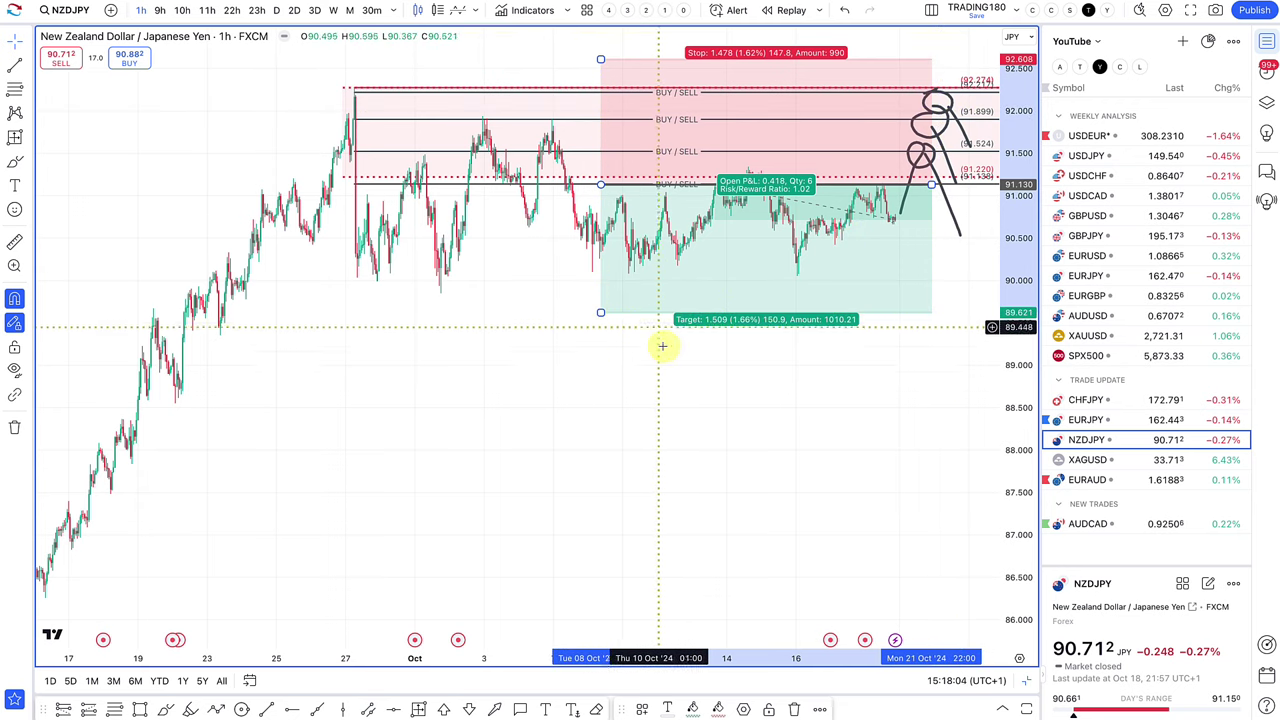
{"action": "mouse_move", "coordinate": [600, 310]}
{"action": "left_mouse_down"}
{"action": "mouse_move", "coordinate": [588, 469]}
{"action": "mouse_move", "coordinate": [592, 321]}
{"action": "left_mouse_up"}
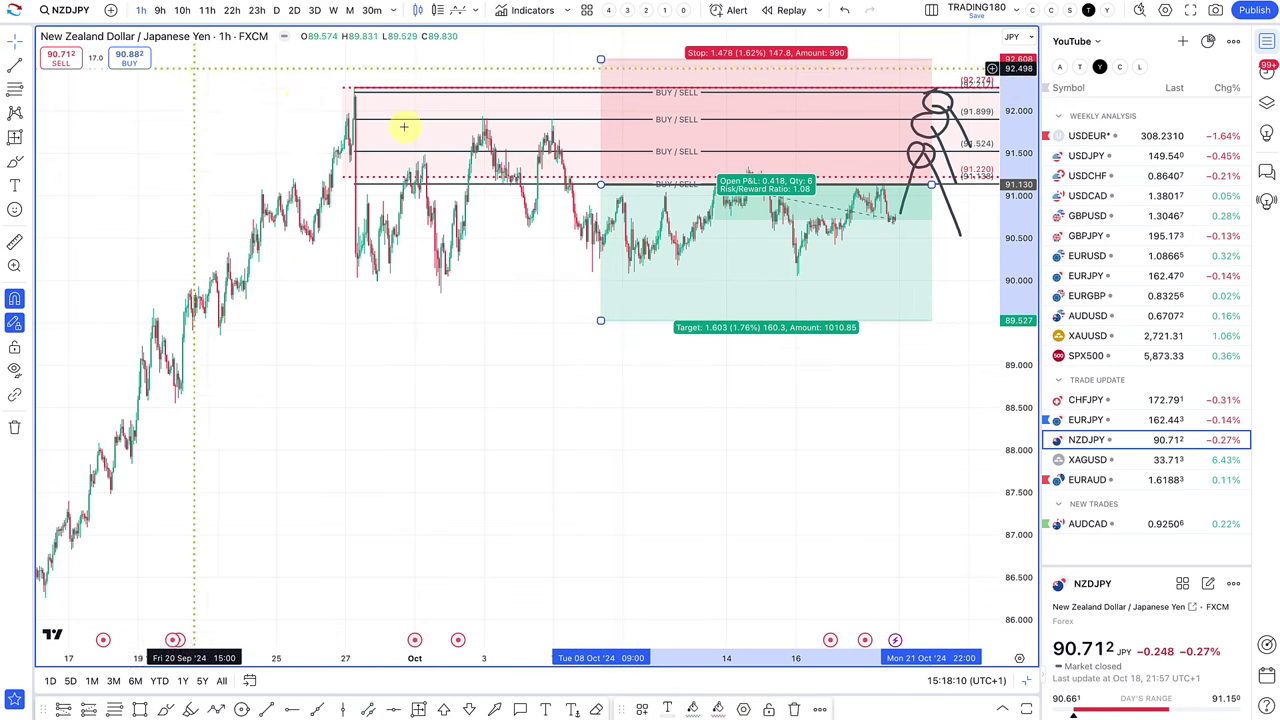
- Open XAGUSD and examine the long trade from its lower-zone entry through the rally to the target on the 1-hour timeframe
{"action": "left_click", "coordinate": [1101, 459]}
{"action": "mouse_move", "coordinate": [871, 100]}
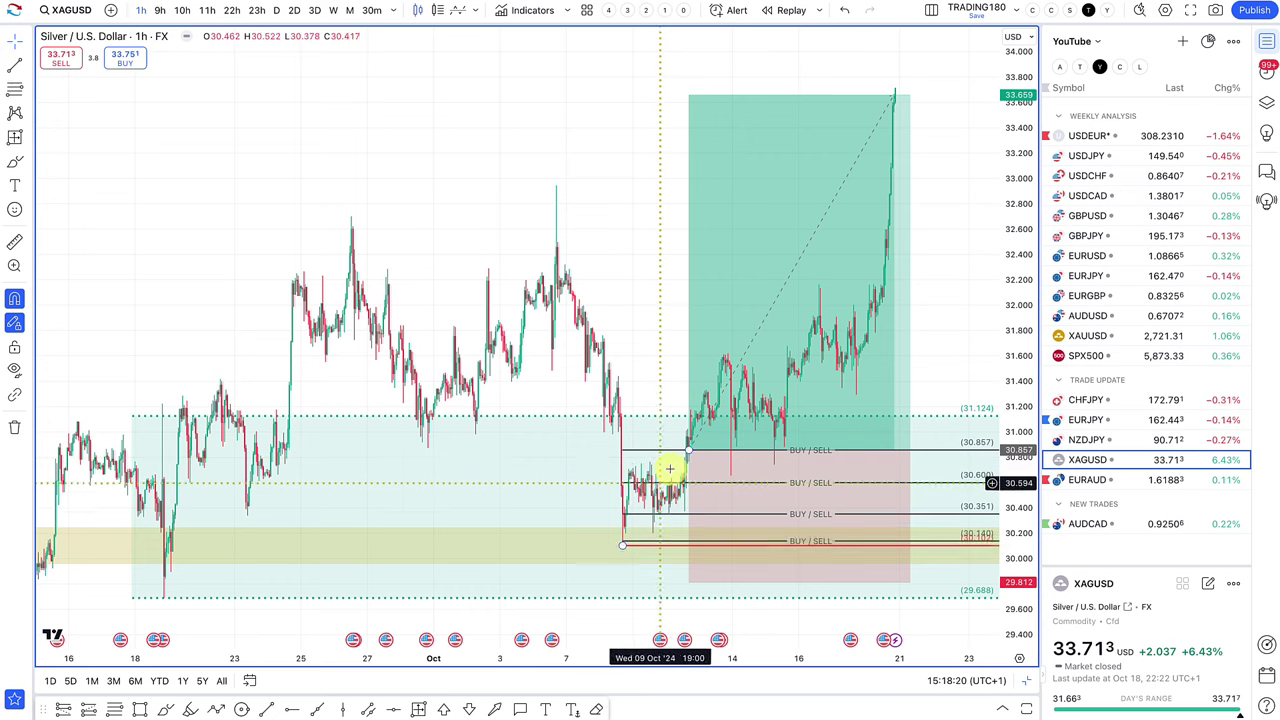
{"action": "mouse_move", "coordinate": [689, 466]}
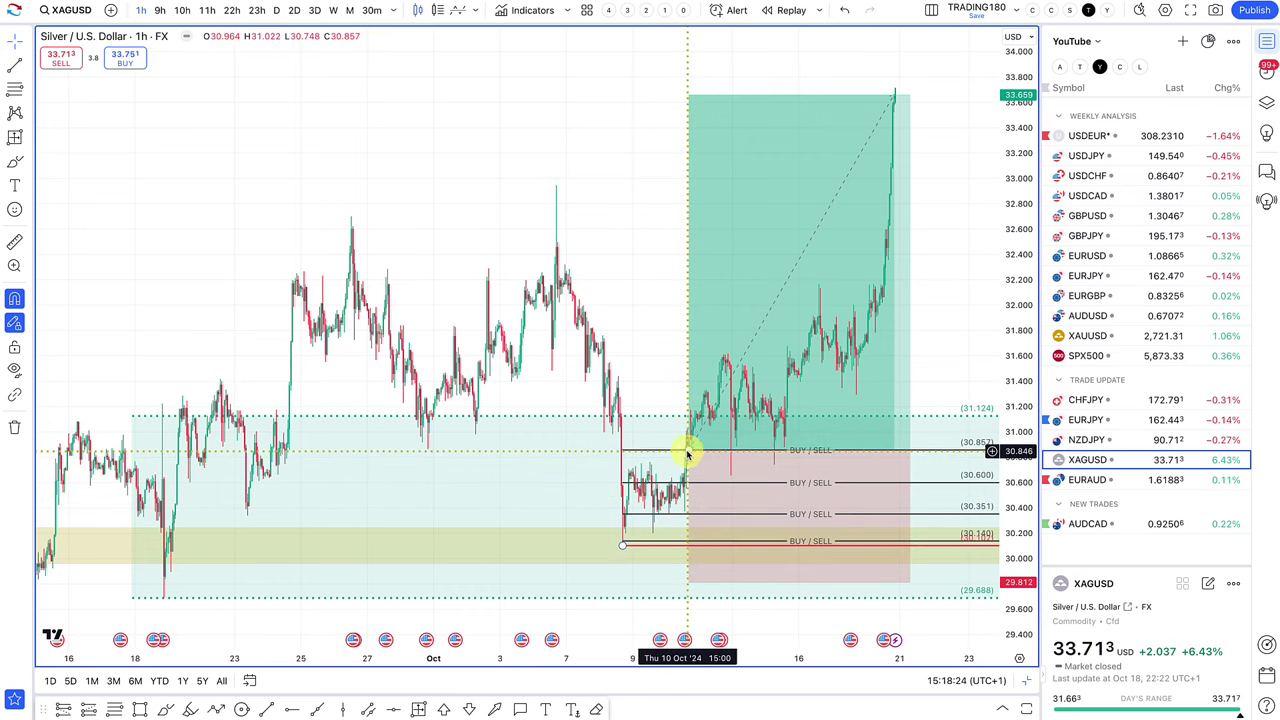
{"action": "scroll", "coordinate": [491, 343], "scroll_direction": "up", "scroll_amount": 4}
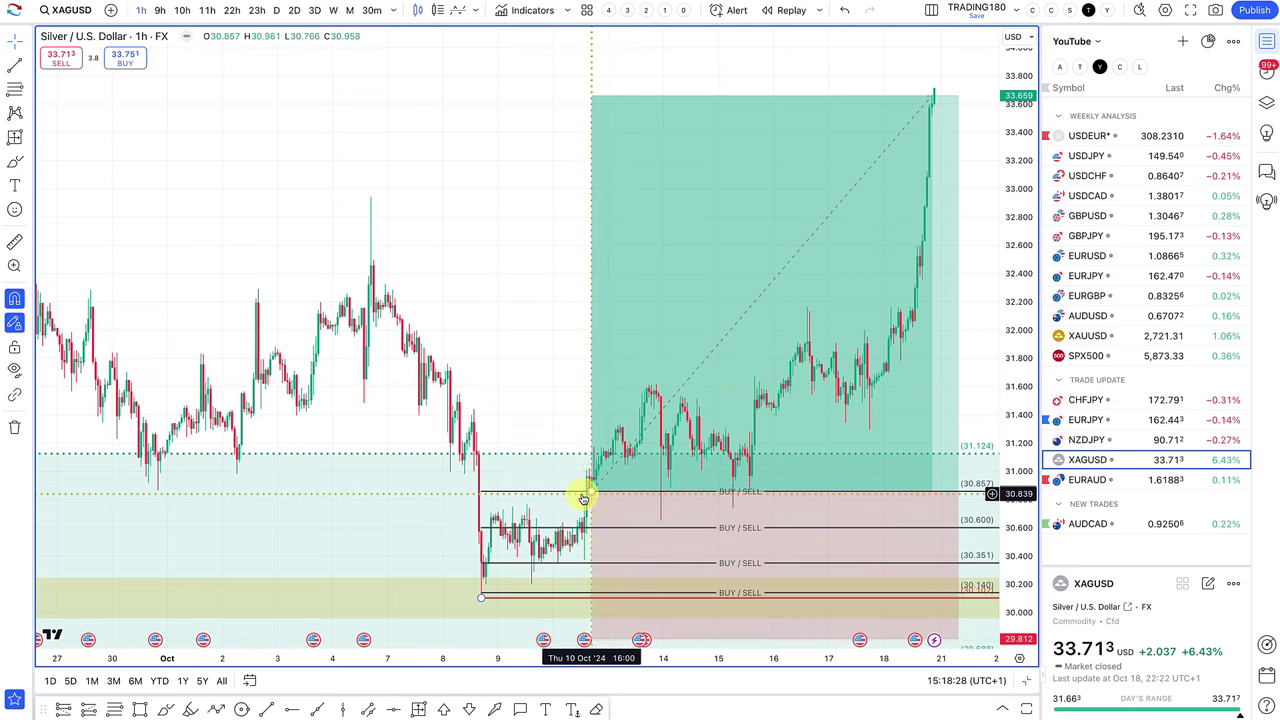
{"action": "scroll", "coordinate": [583, 497], "scroll_direction": "down", "scroll_amount": 2}
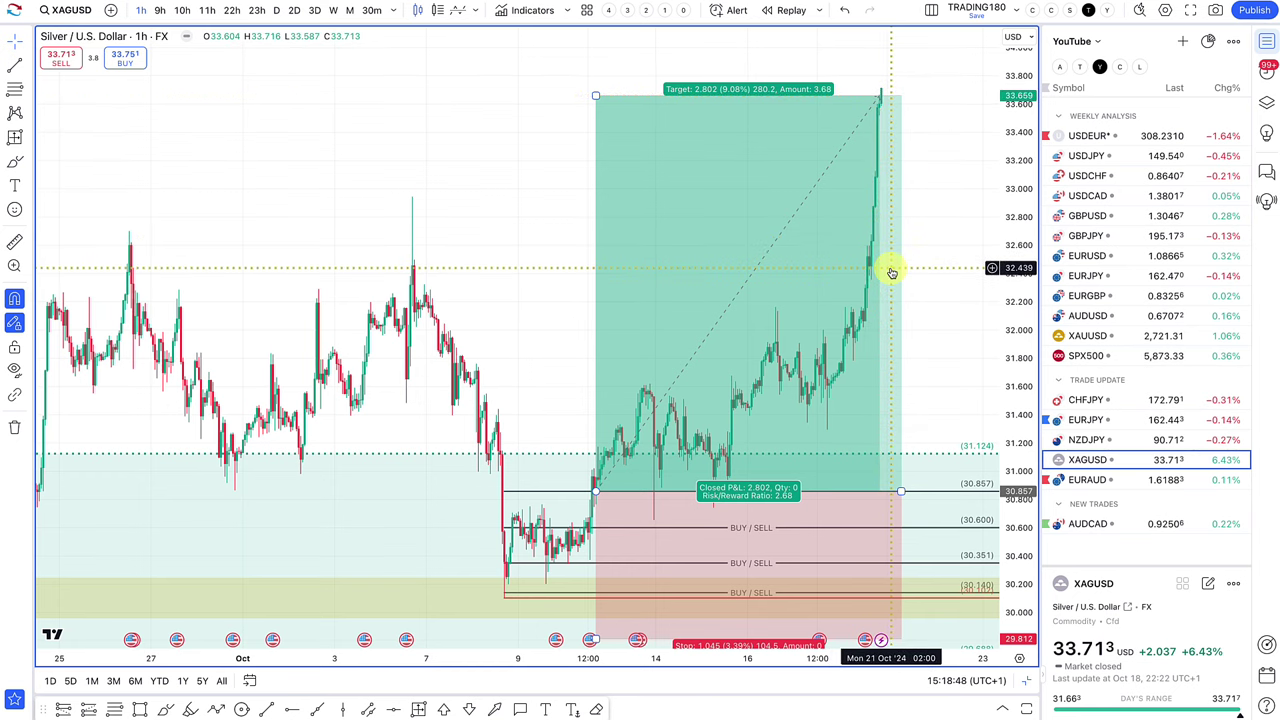
{"action": "scroll", "coordinate": [891, 268], "scroll_direction": "up", "scroll_amount": 5}
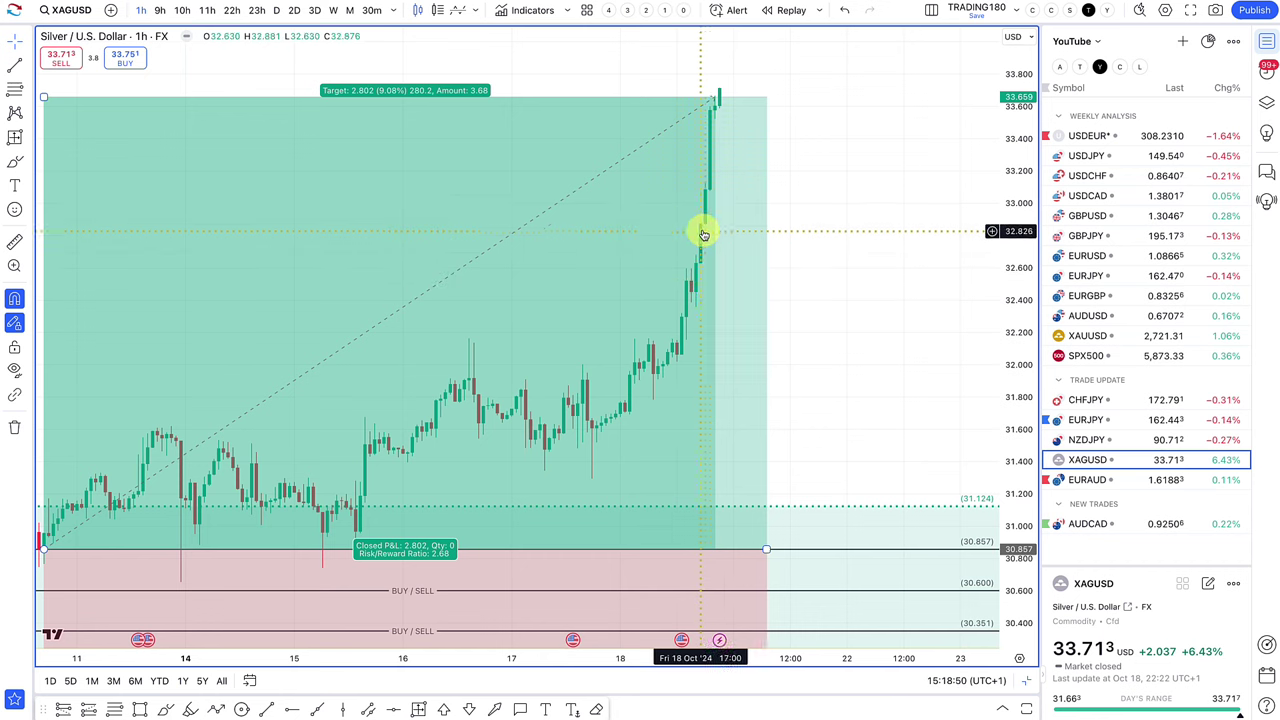
{"action": "scroll", "coordinate": [722, 150], "scroll_direction": "down", "scroll_amount": 1}
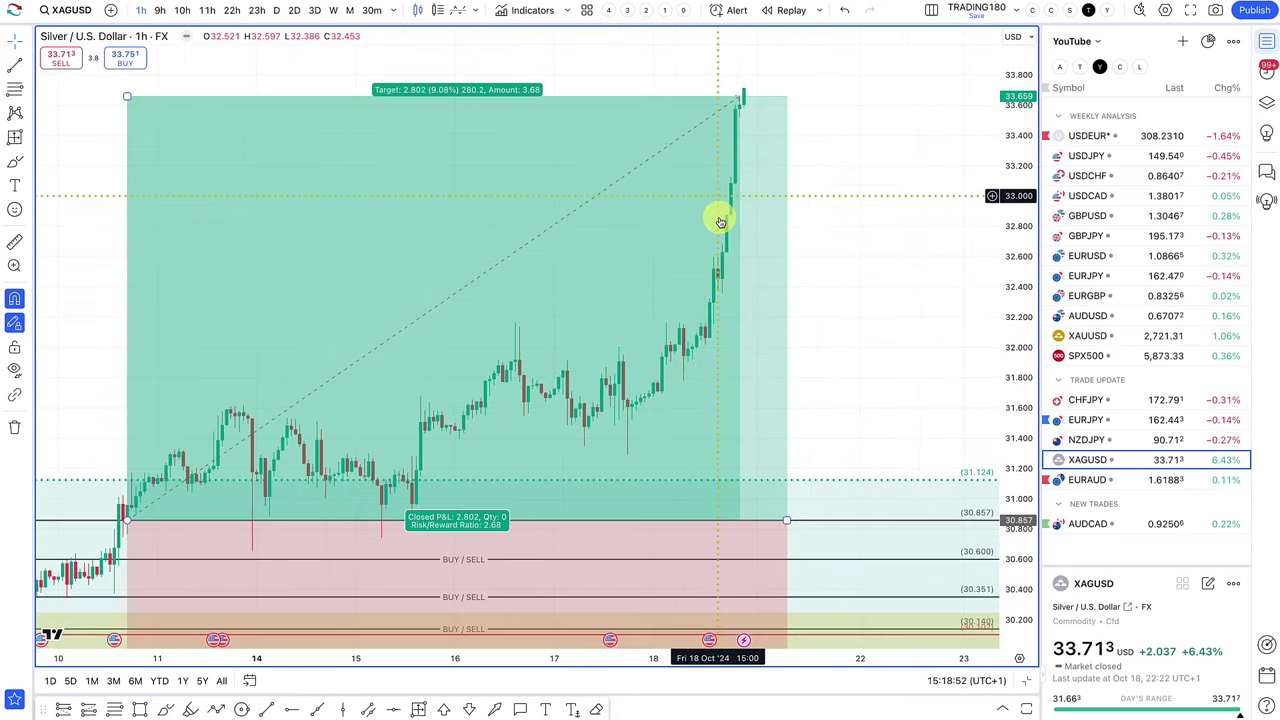
{"action": "scroll", "coordinate": [790, 243], "scroll_direction": "down", "scroll_amount": 2}
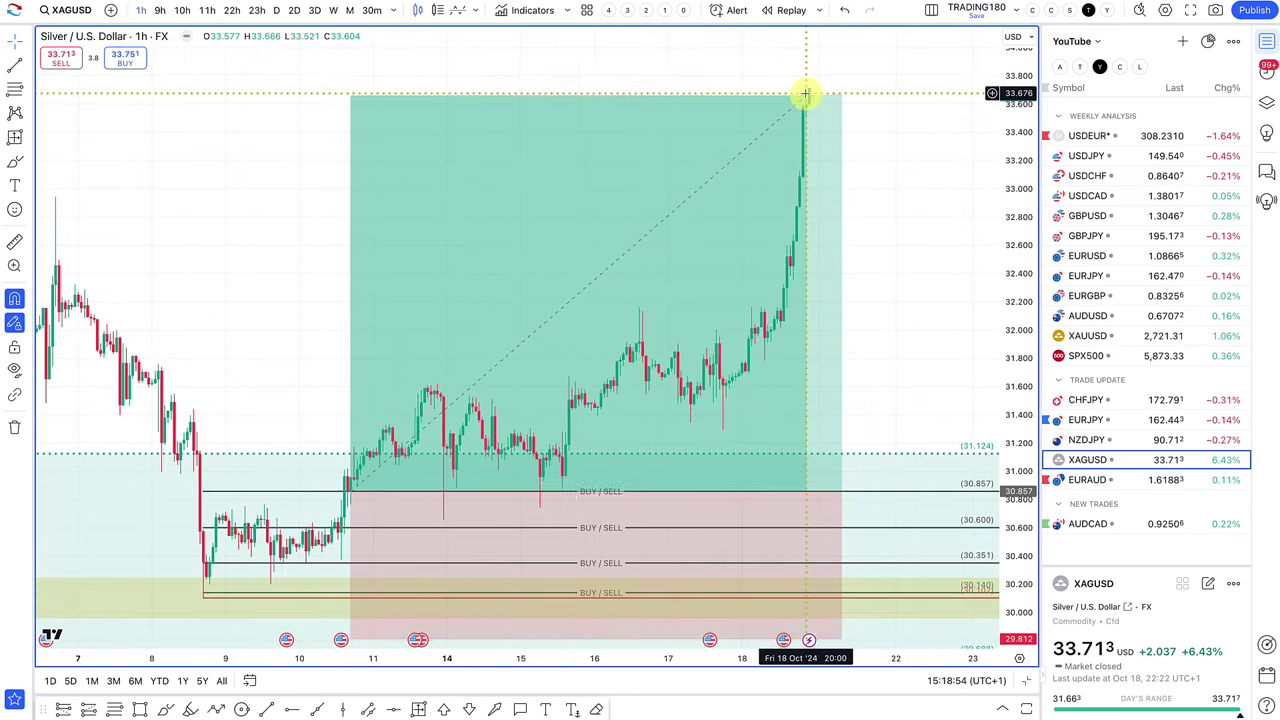
{"action": "left_click", "coordinate": [805, 93]}
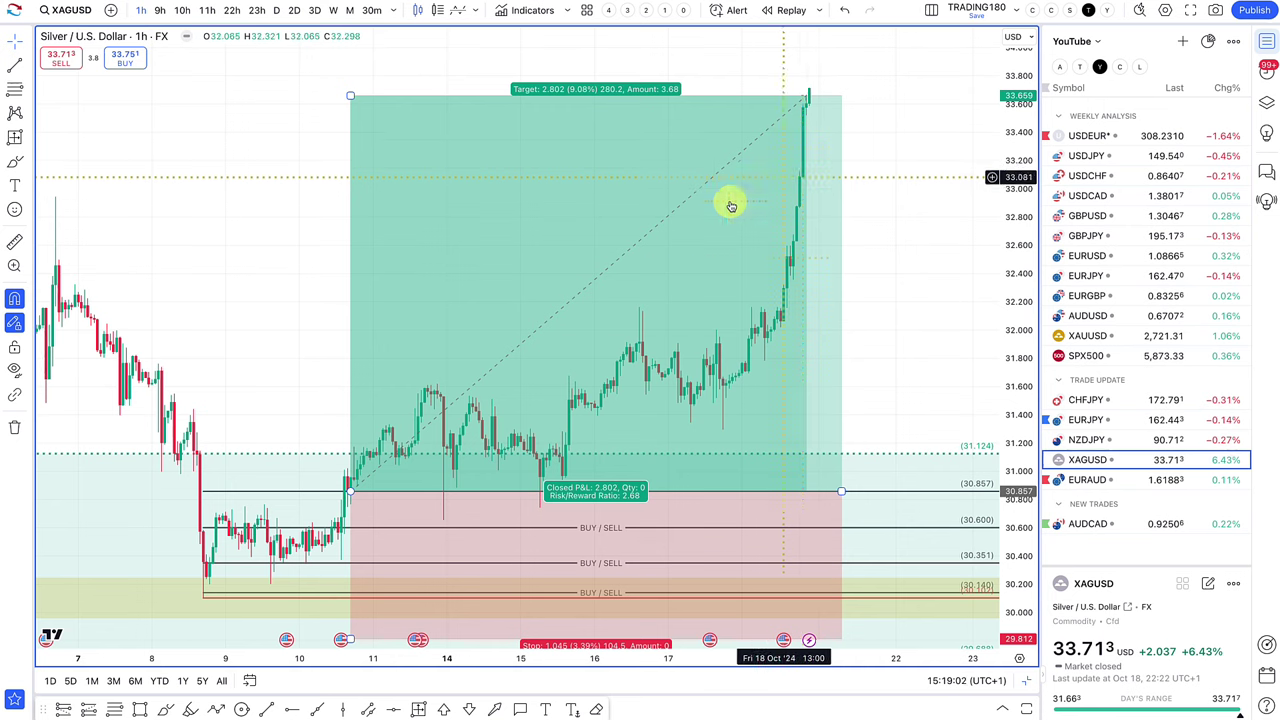
{"action": "left_click", "coordinate": [200, 194]}
- Brush a rising zigzag path and a loop beside XAGUSD's final rally, and remove both drawings
{"action": "left_click", "coordinate": [13, 164]}
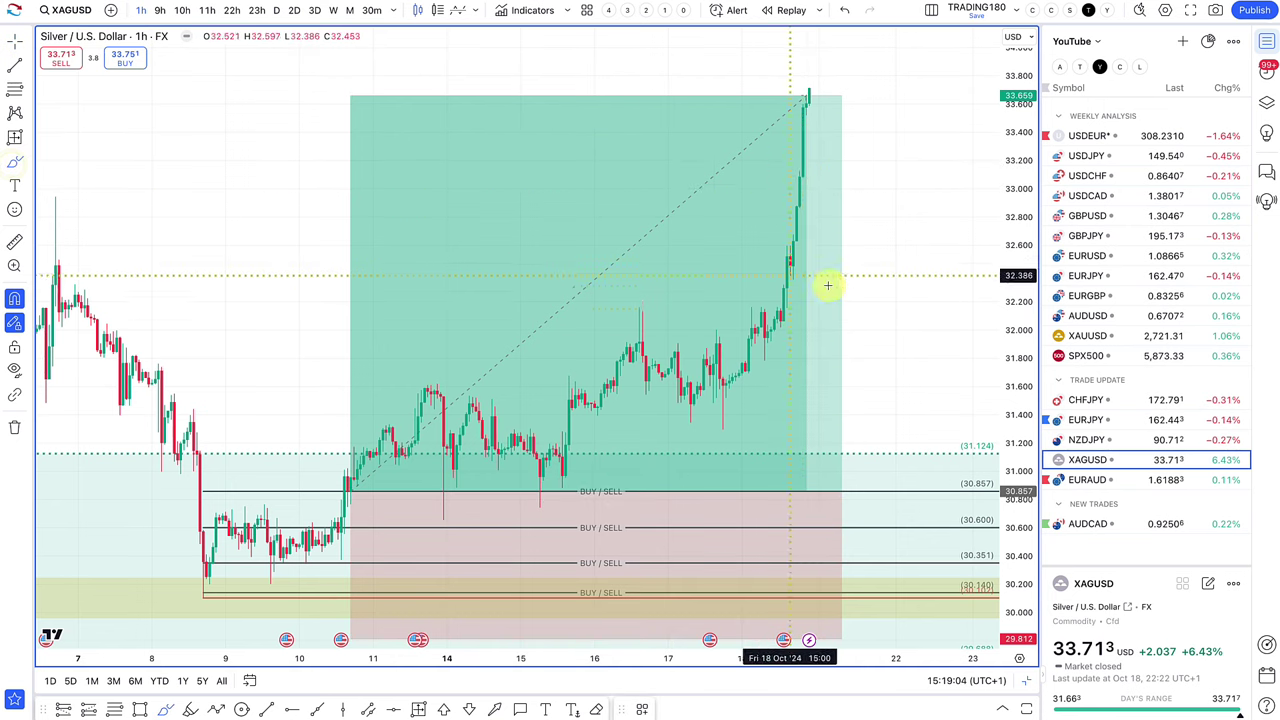
{"action": "mouse_move", "coordinate": [802, 200]}
{"action": "left_mouse_down"}
{"action": "mouse_move", "coordinate": [817, 254]}
{"action": "mouse_move", "coordinate": [812, 160]}
{"action": "mouse_move", "coordinate": [846, 171]}
{"action": "mouse_move", "coordinate": [866, 226]}
{"action": "mouse_move", "coordinate": [884, 73]}
{"action": "mouse_move", "coordinate": [905, 138]}
{"action": "left_mouse_up"}
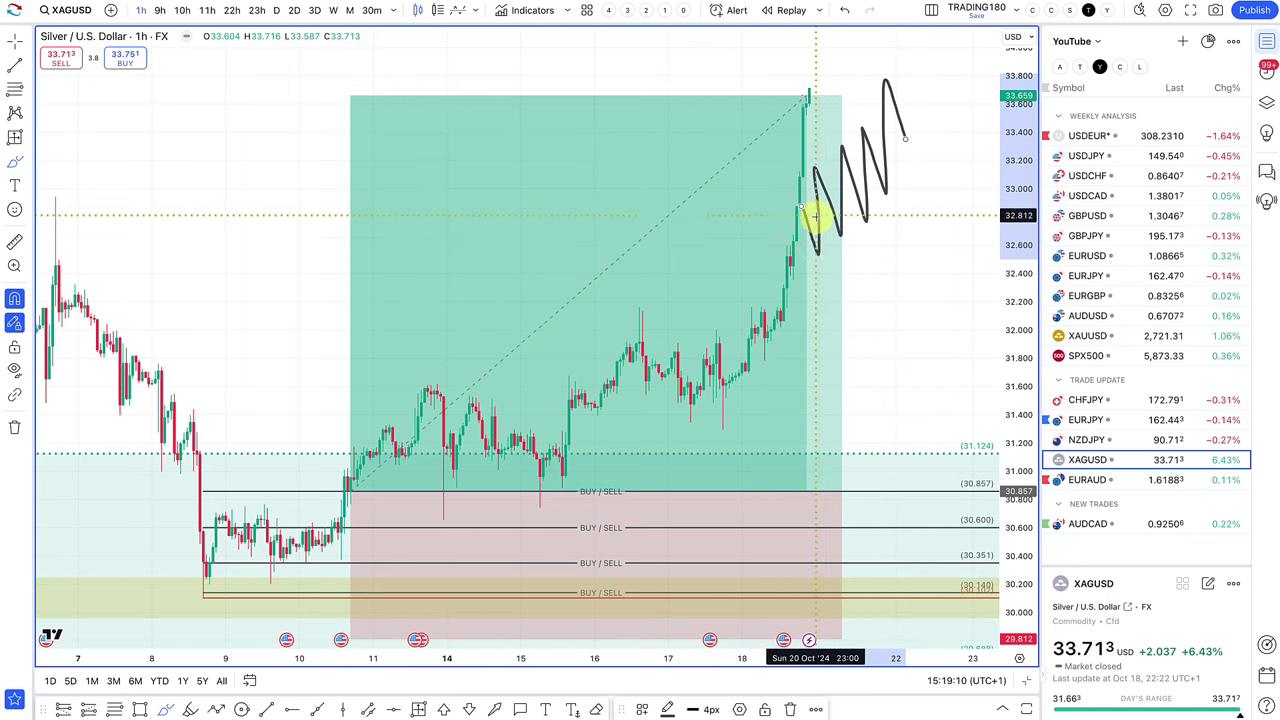
{"action": "mouse_move", "coordinate": [744, 261]}
{"action": "left_mouse_down"}
{"action": "mouse_move", "coordinate": [769, 93]}
{"action": "mouse_move", "coordinate": [780, 251]}
{"action": "mouse_move", "coordinate": [752, 268]}
{"action": "left_mouse_up"}
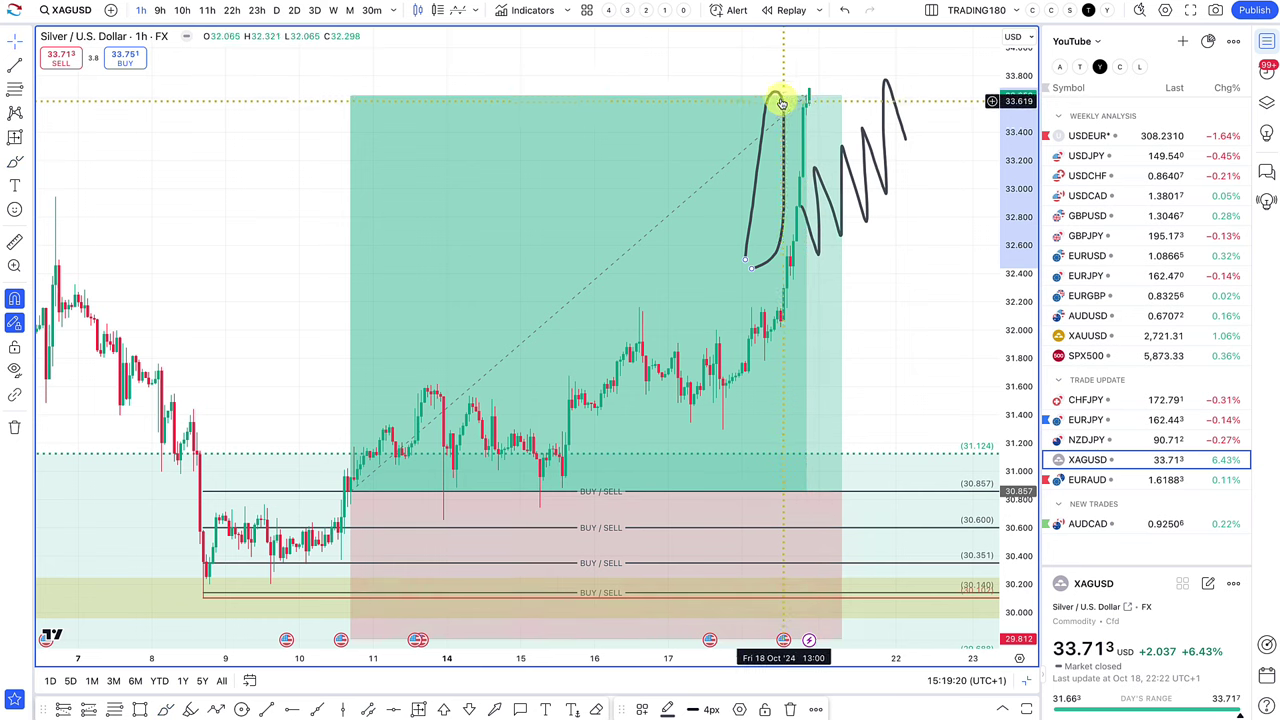
{"action": "key", "text": "Escape"}
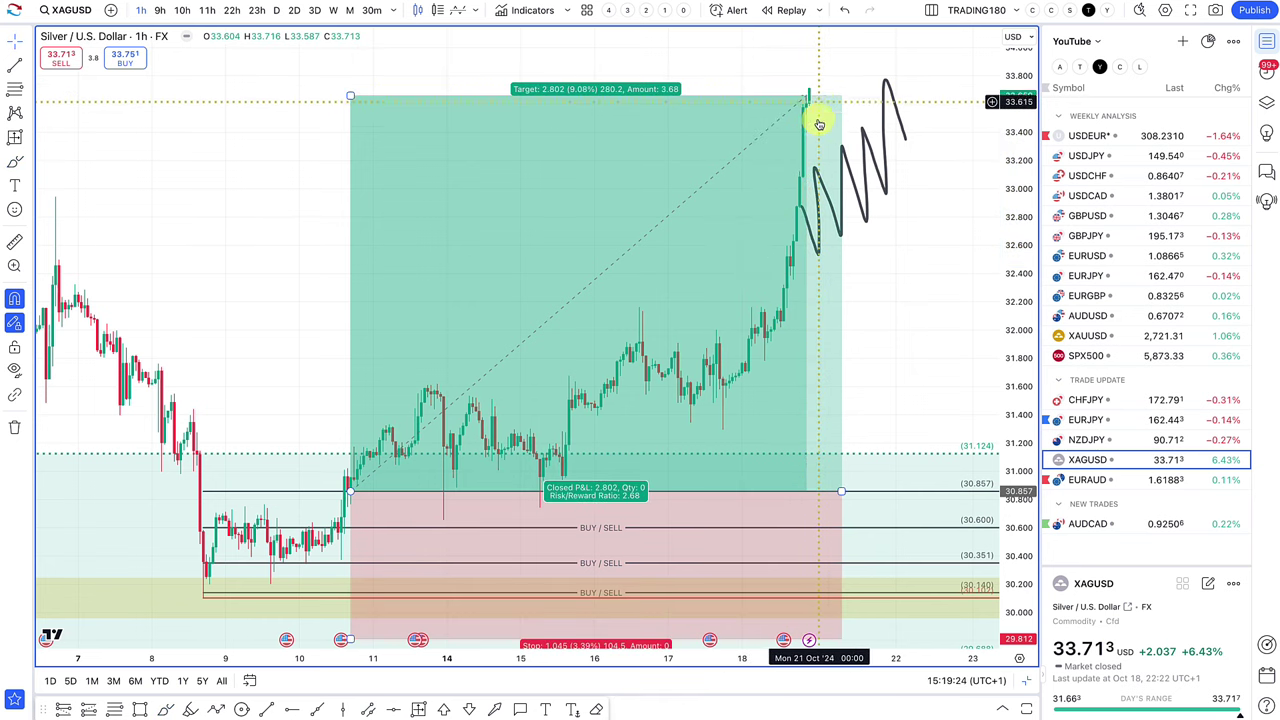
{"action": "left_click", "coordinate": [865, 185]}
{"action": "key", "text": "Delete"}
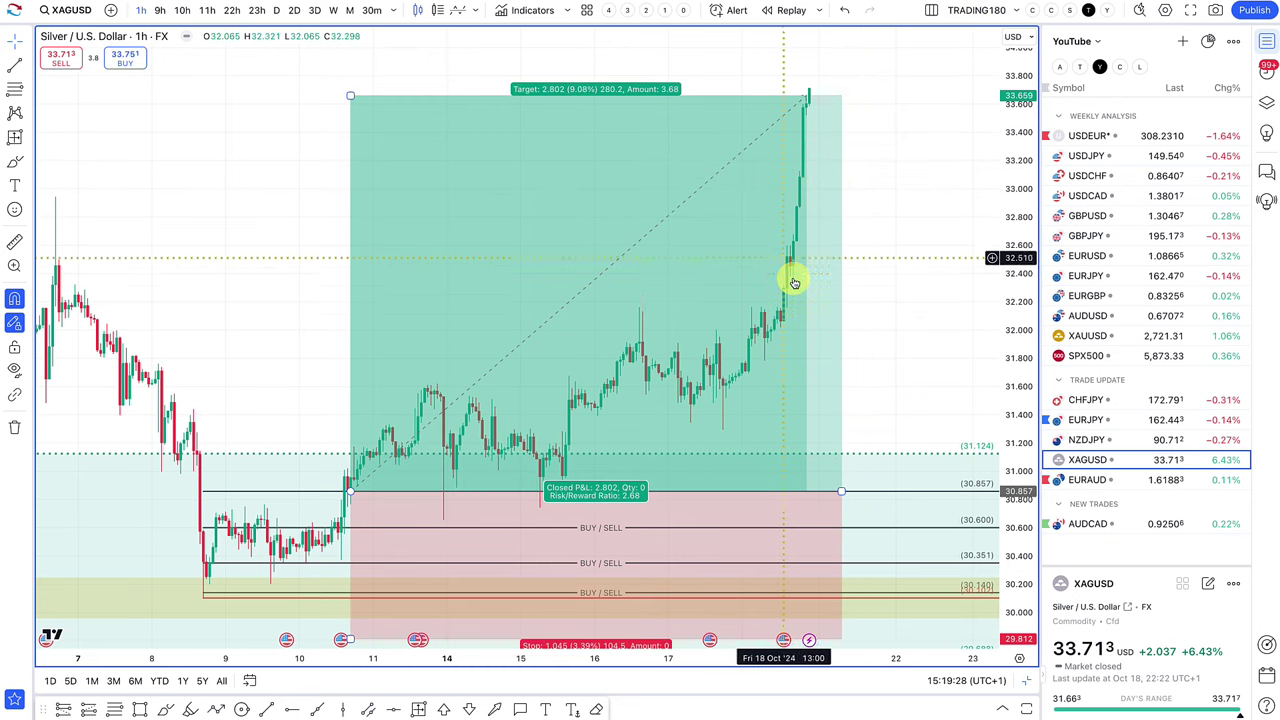
{"action": "scroll", "coordinate": [793, 283], "scroll_direction": "down", "scroll_amount": 3}
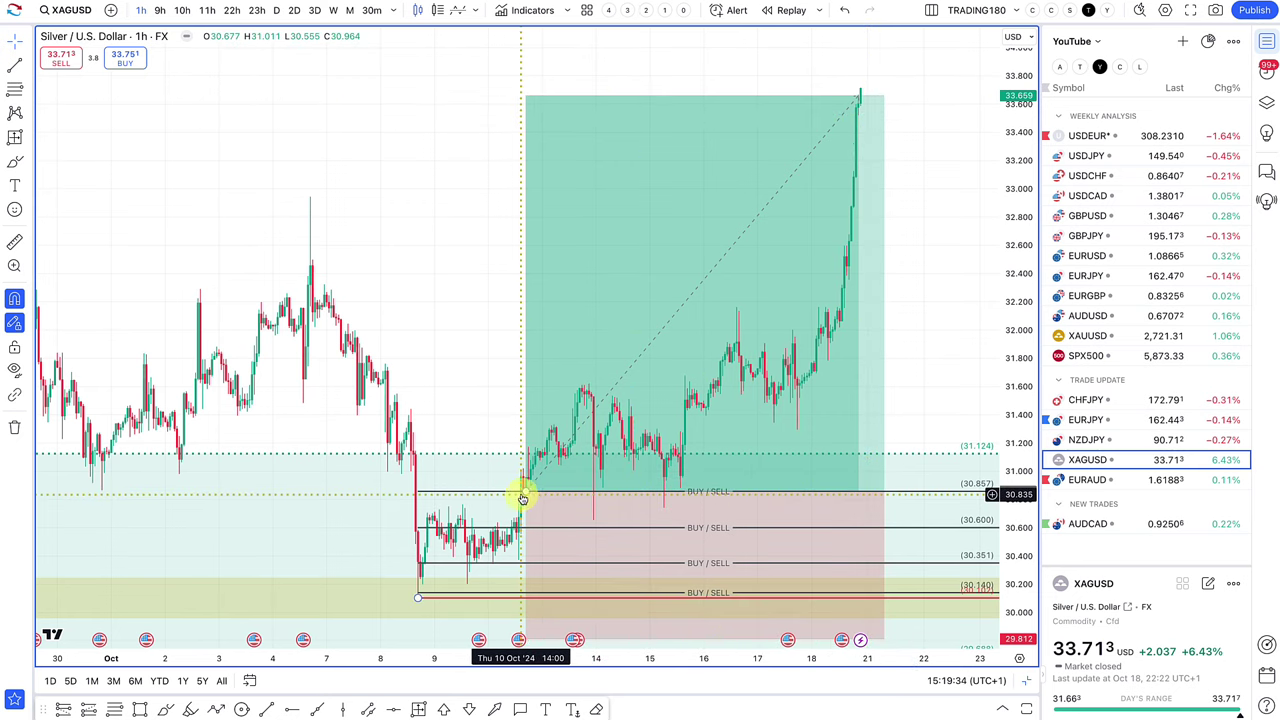
{"action": "scroll", "coordinate": [592, 330], "scroll_direction": "down", "scroll_amount": 3}
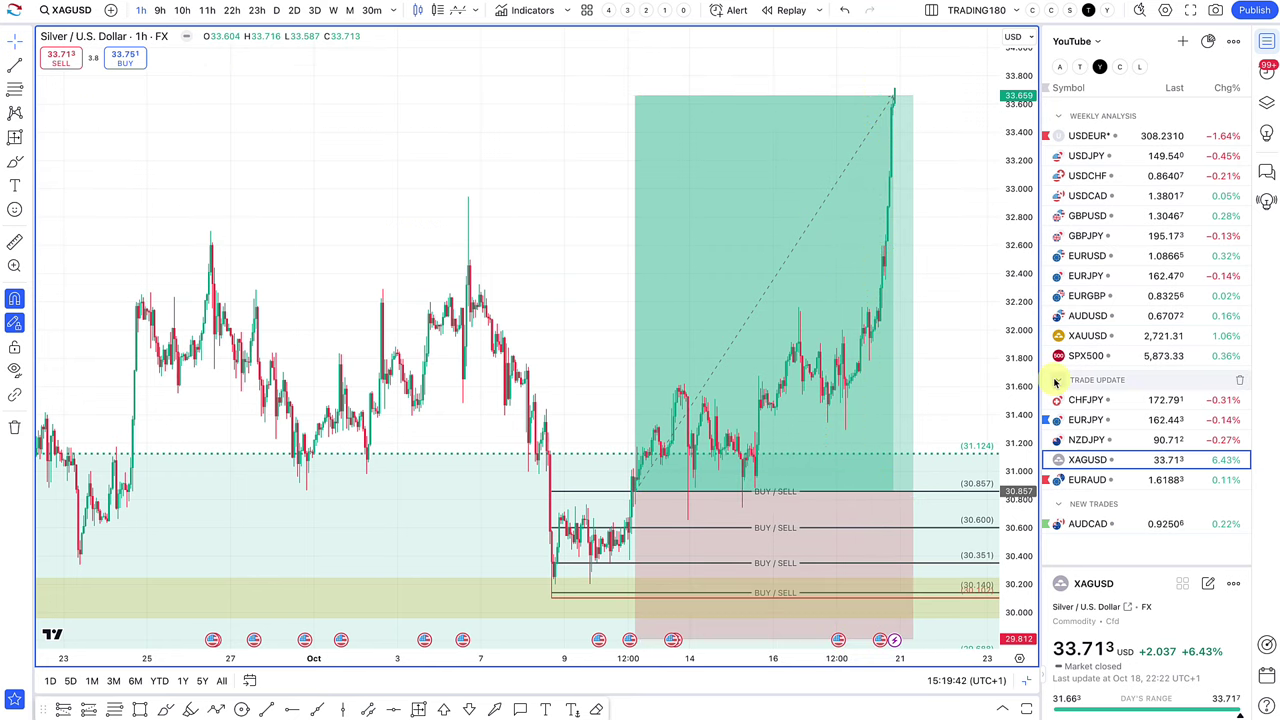
- Open EURAUD, extend the first short position to 15 Oct and set its target to 1.62125
{"action": "left_click", "coordinate": [1087, 480]}
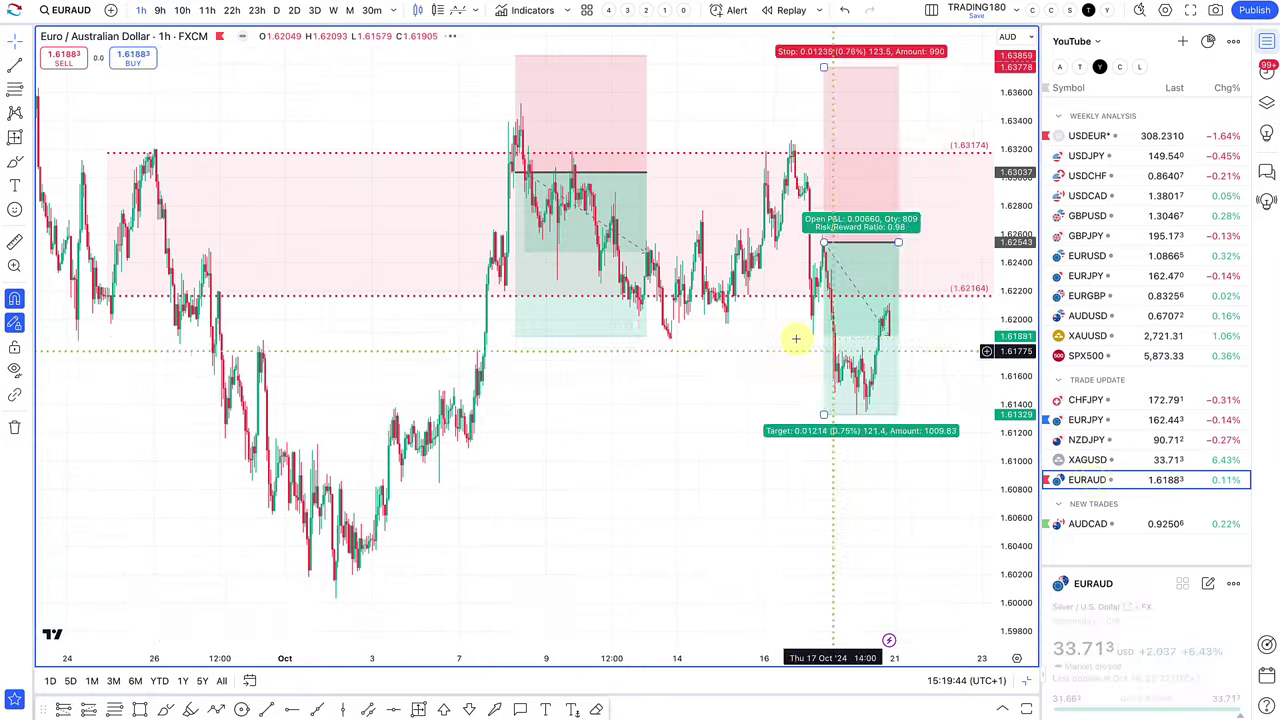
{"action": "scroll", "coordinate": [689, 359], "scroll_direction": "down", "scroll_amount": 2}
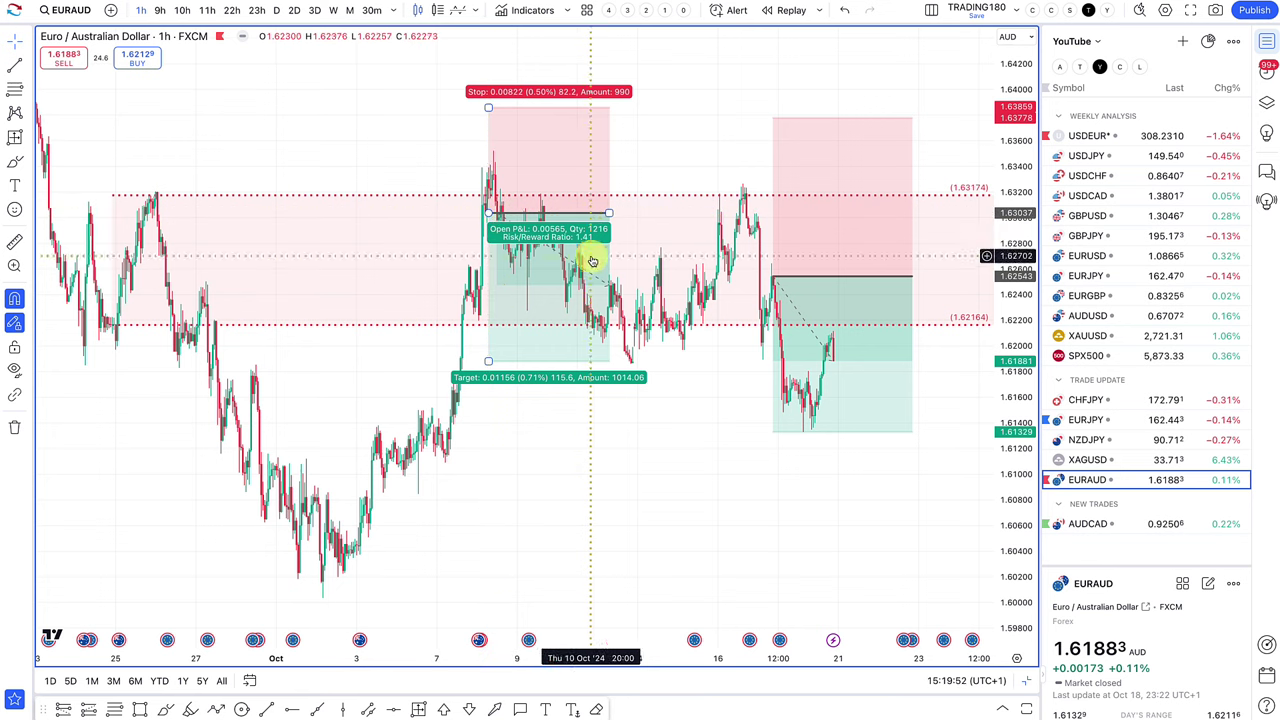
{"action": "left_click_drag", "start_coordinate": [608, 214], "coordinate": [714, 211]}
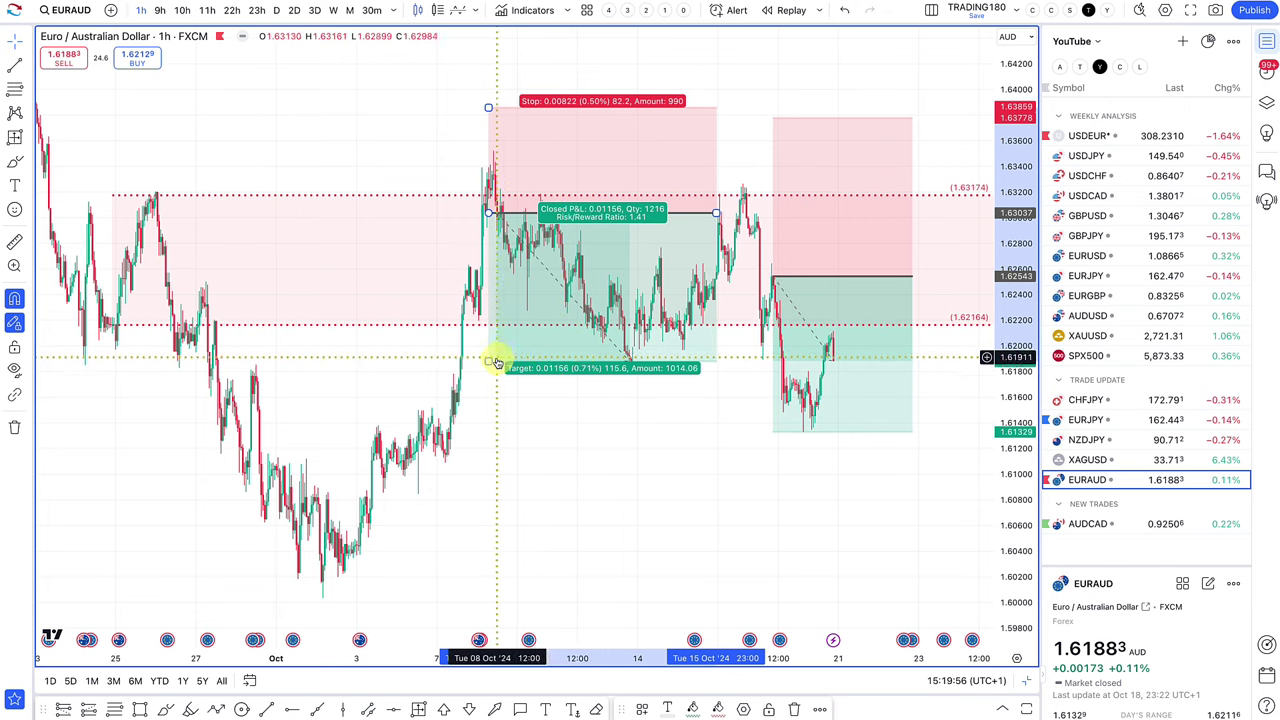
{"action": "left_click_drag", "start_coordinate": [489, 360], "coordinate": [498, 330]}
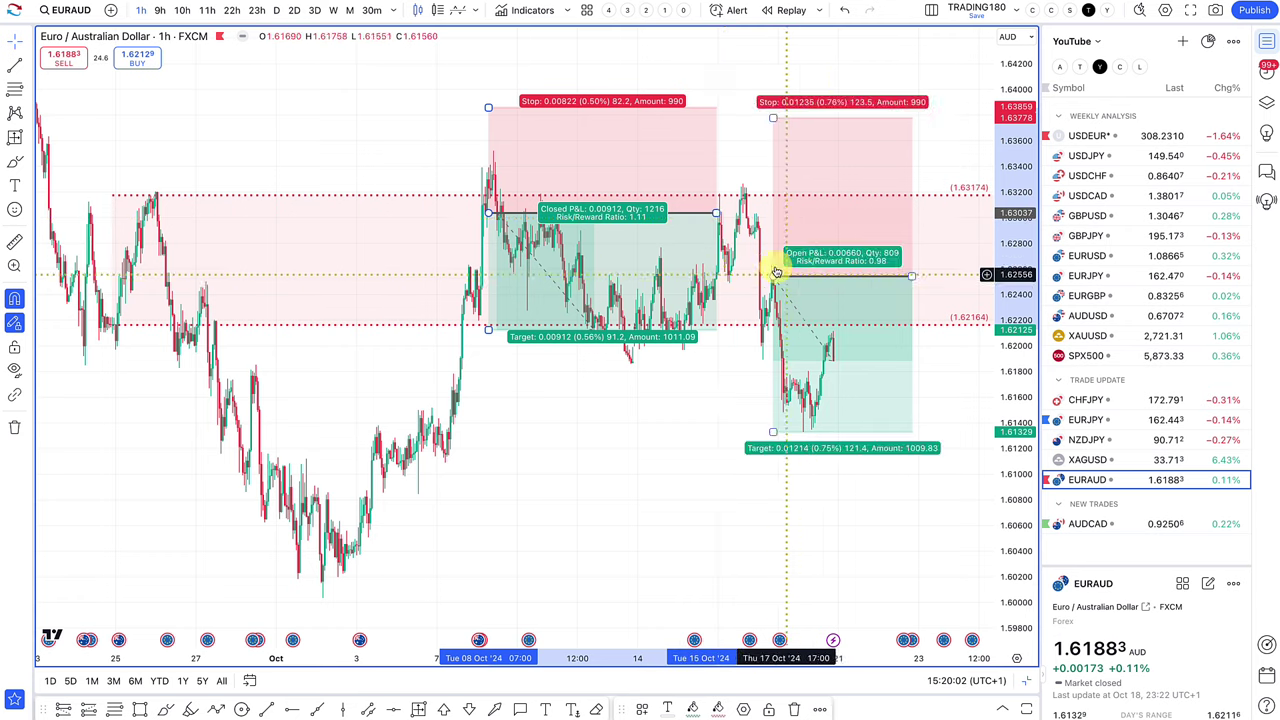
- Lower the second EURAUD short's target to about 1.61268 and raise its stop to 1.63859
{"action": "scroll", "coordinate": [750, 268], "scroll_direction": "up", "scroll_amount": 2}
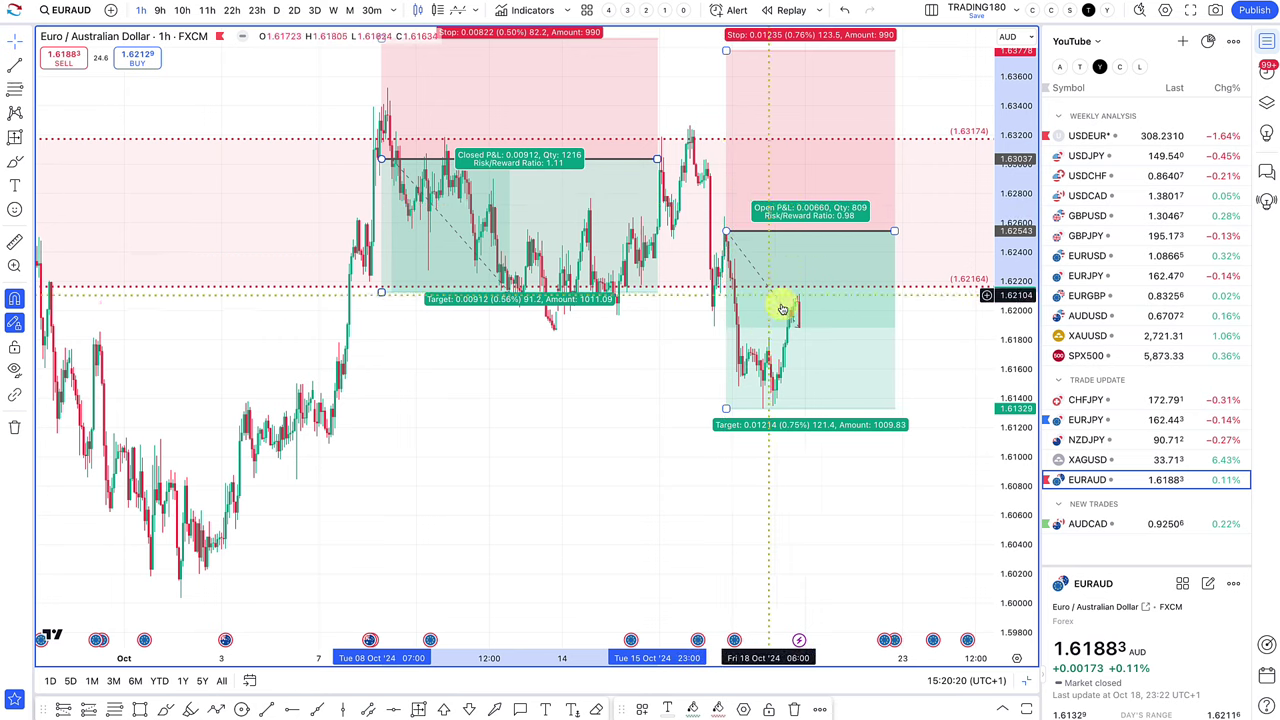
{"action": "scroll", "coordinate": [790, 410], "scroll_direction": "down", "scroll_amount": 2}
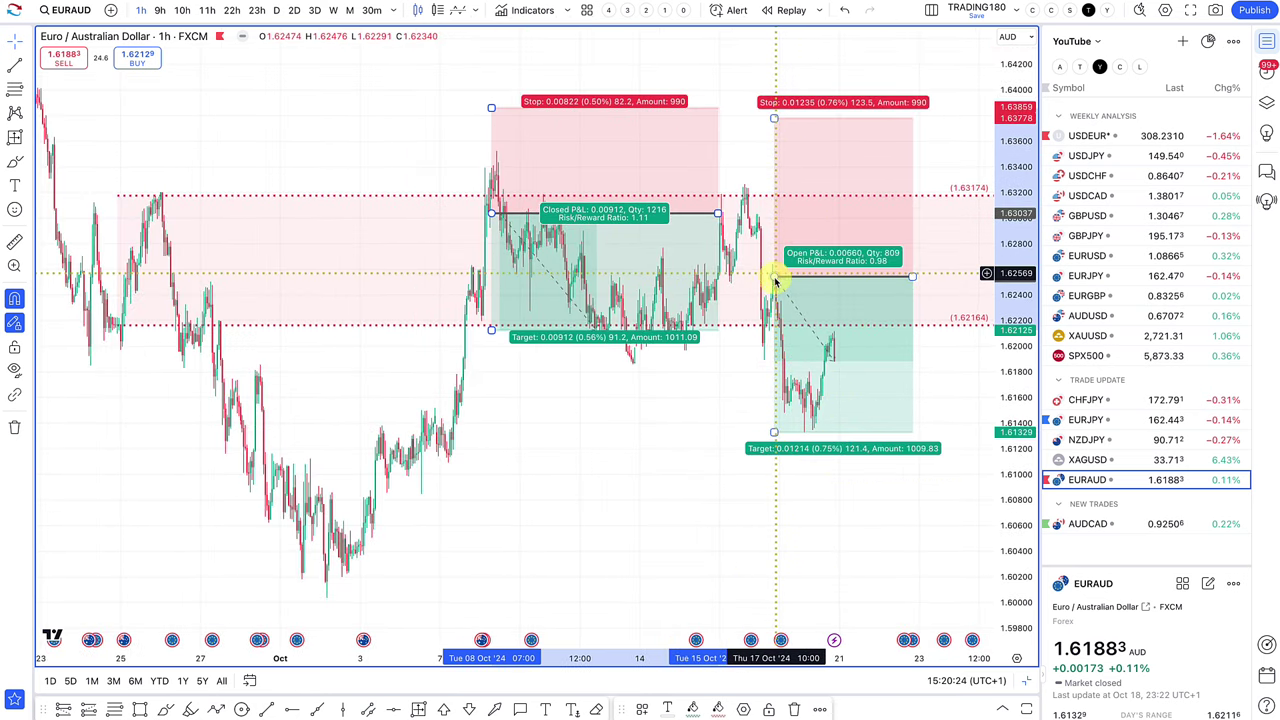
{"action": "left_click", "coordinate": [775, 436]}
{"action": "left_click_drag", "start_coordinate": [775, 438], "coordinate": [888, 441]}
{"action": "left_click_drag", "start_coordinate": [773, 112], "coordinate": [772, 106]}
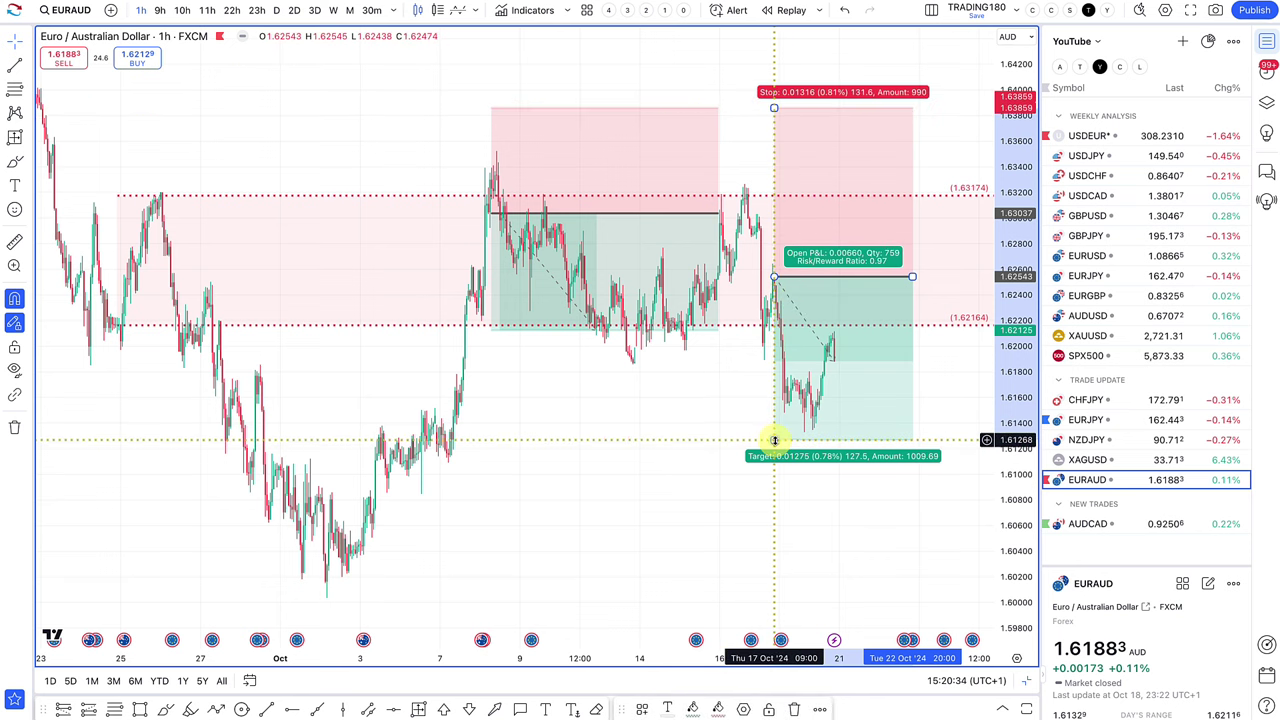
- Lower the second EURAUD short's target to 1.61221 and draw a falling arrow from the latest candle to about 1.609
{"action": "left_click_drag", "start_coordinate": [774, 440], "coordinate": [774, 445]}
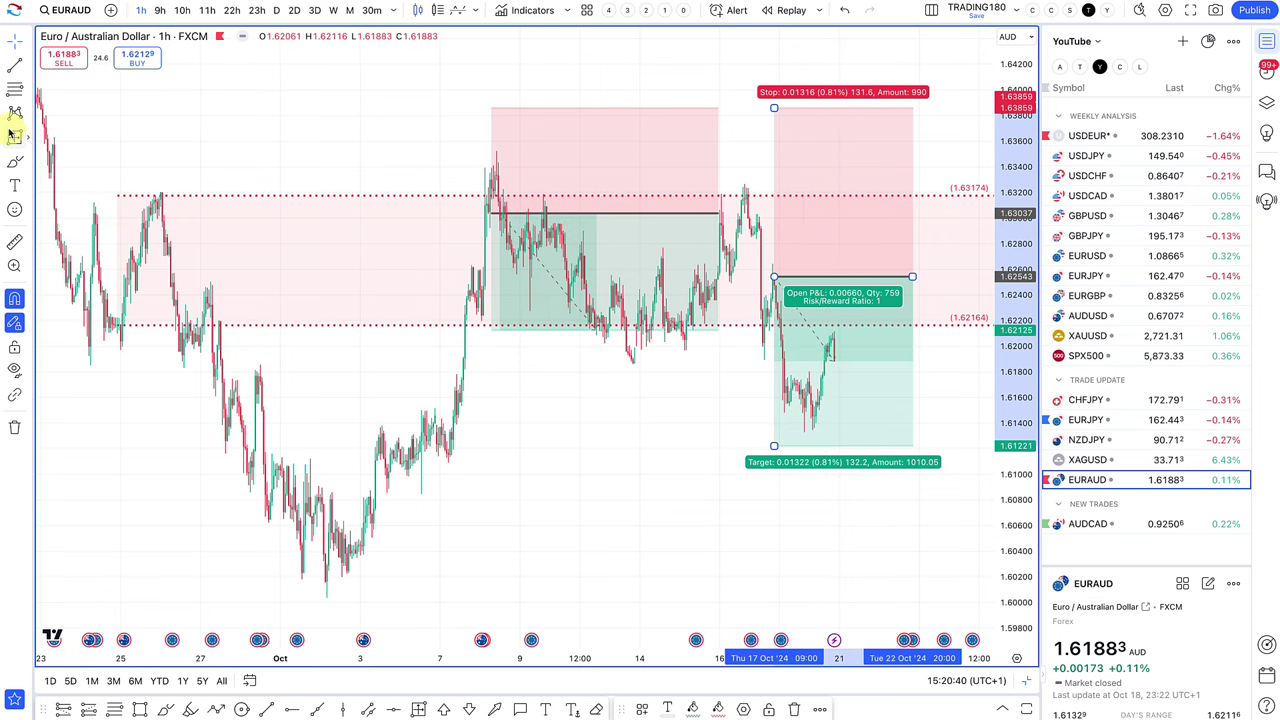
{"action": "left_click", "coordinate": [216, 709]}
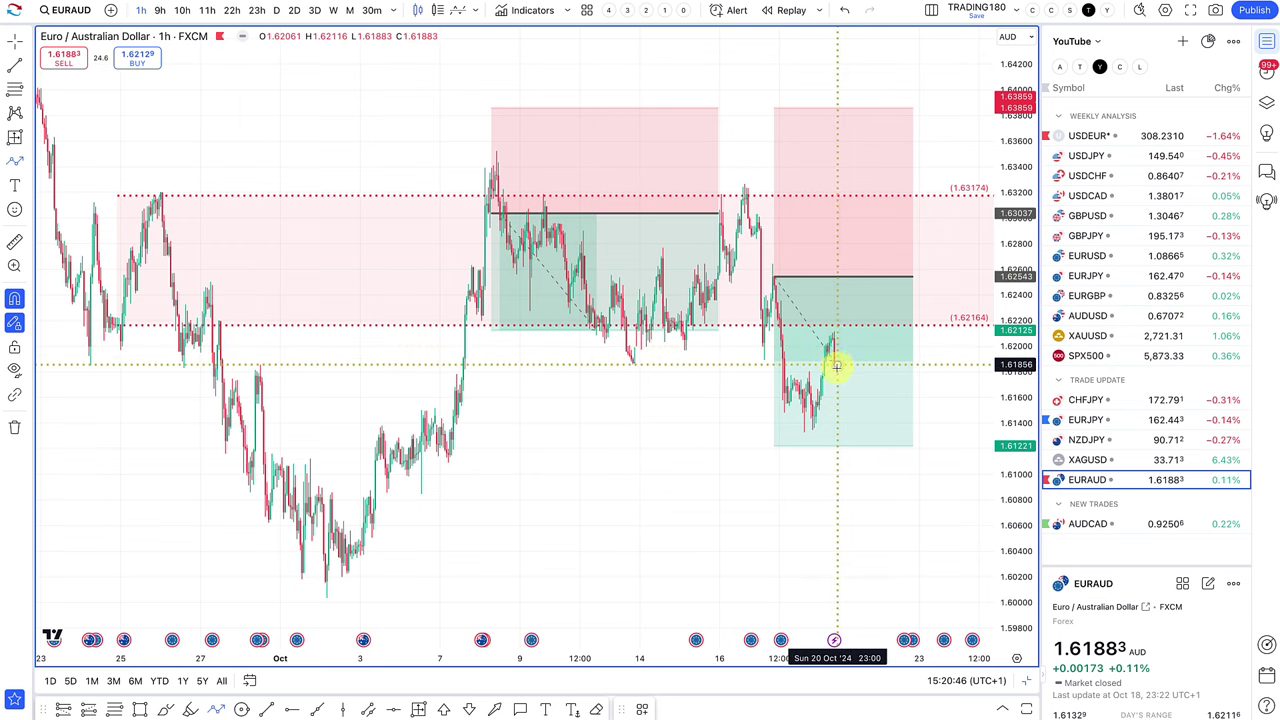
{"action": "left_click_drag", "start_coordinate": [836, 366], "coordinate": [868, 484]}
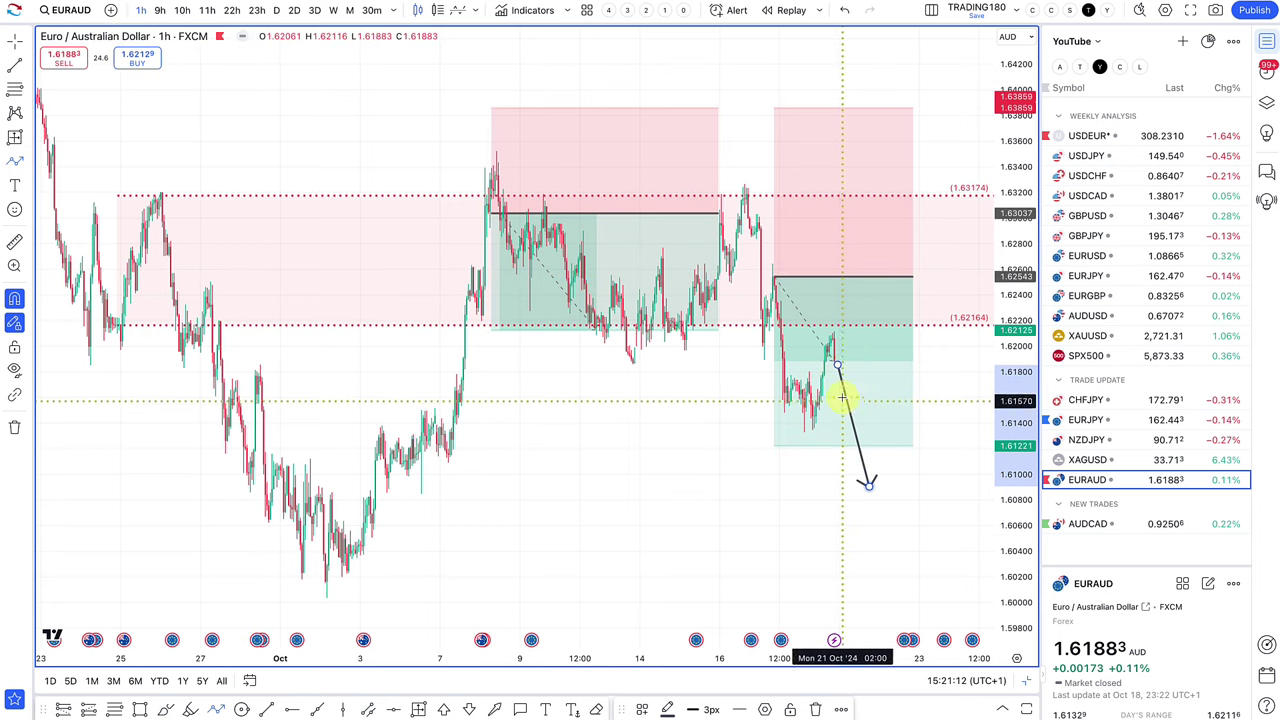
- Draw a second EURAUD path from the latest candle up to about 1.6248 and down to about 1.6106
{"action": "left_click", "coordinate": [842, 356]}
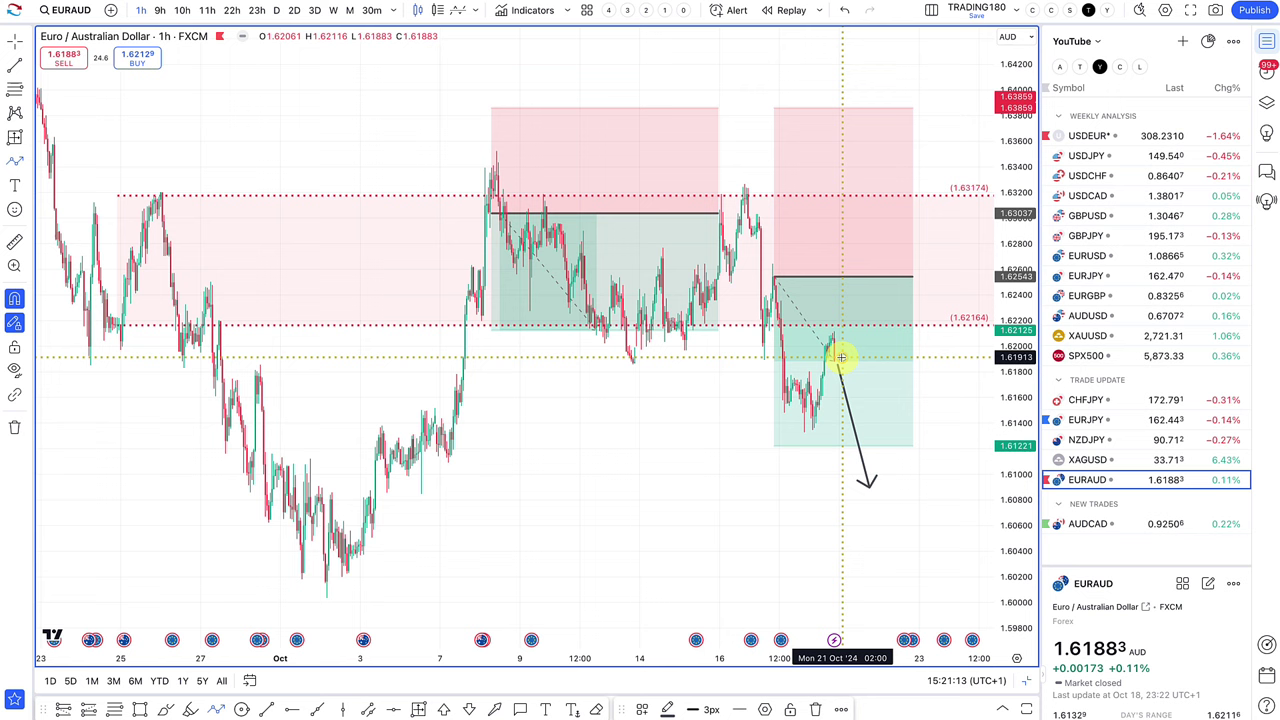
{"action": "left_click", "coordinate": [858, 287]}
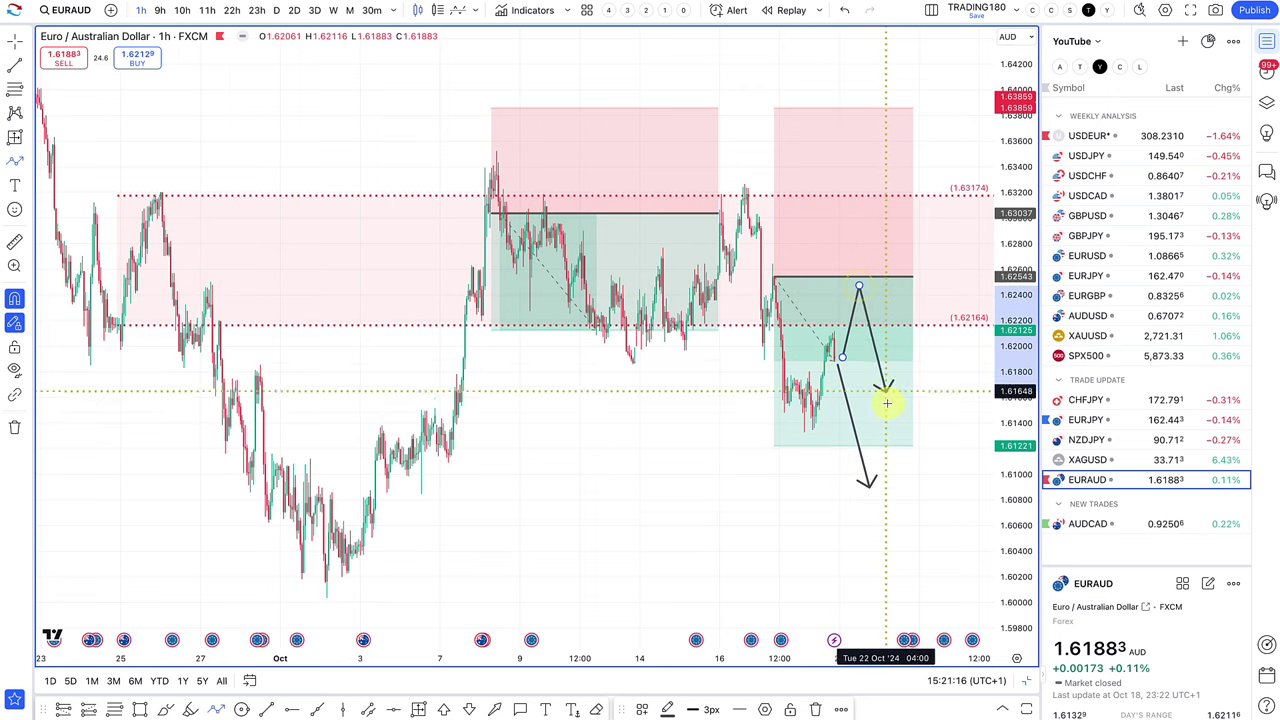
{"action": "double_click", "coordinate": [918, 465]}
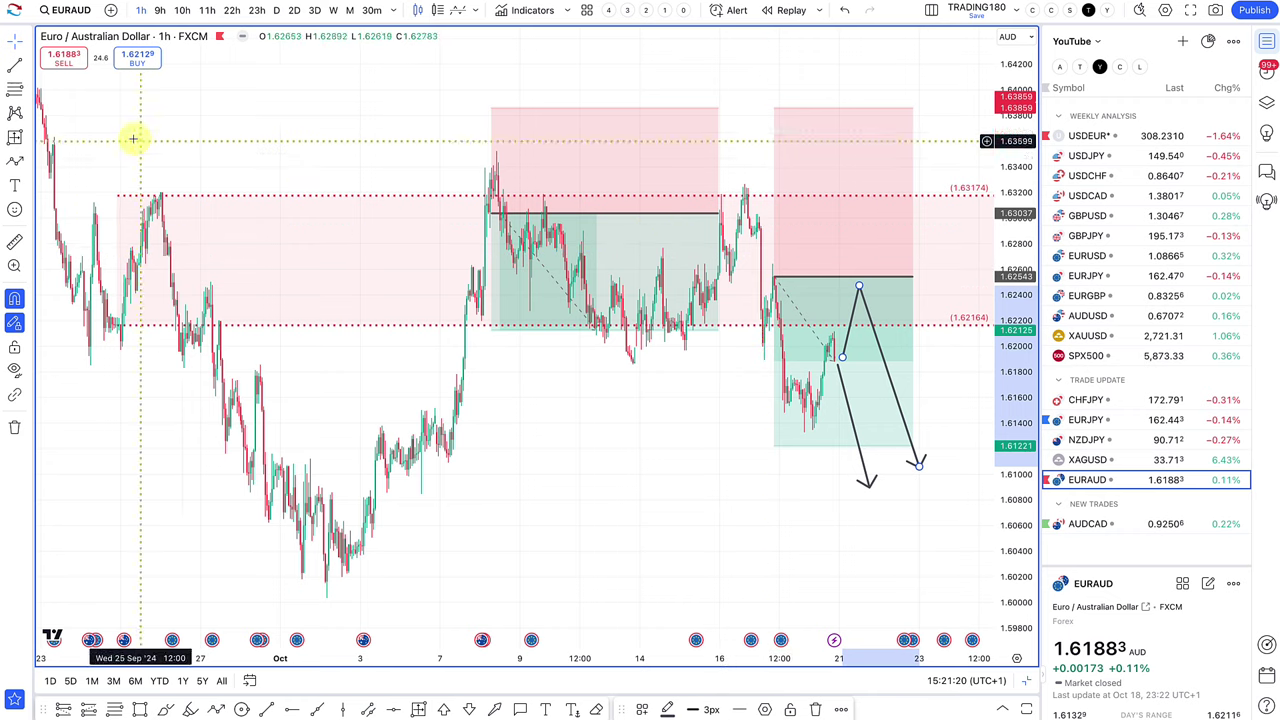
- Place Fibonacci levels between 1.62533 and the 8 Oct high at 1.63521, and raise the second path's peak to about 1.6325
{"action": "left_click", "coordinate": [12, 90]}
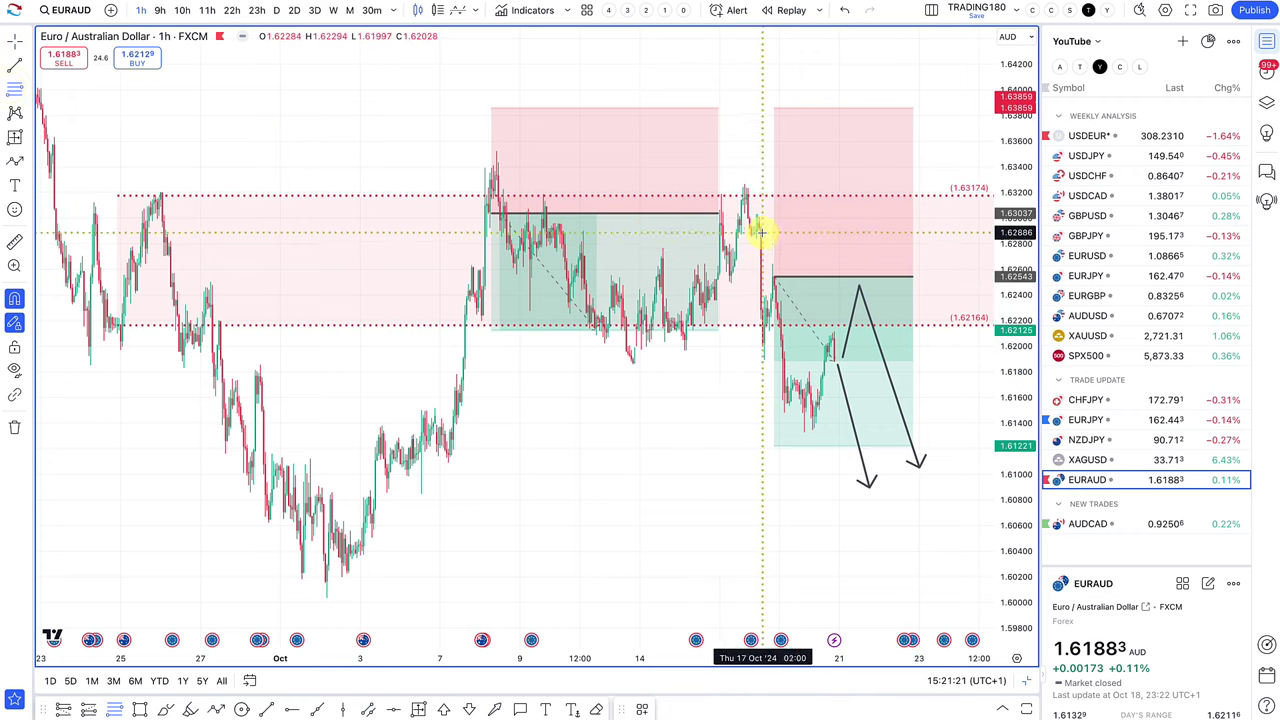
{"action": "left_click", "coordinate": [816, 278]}
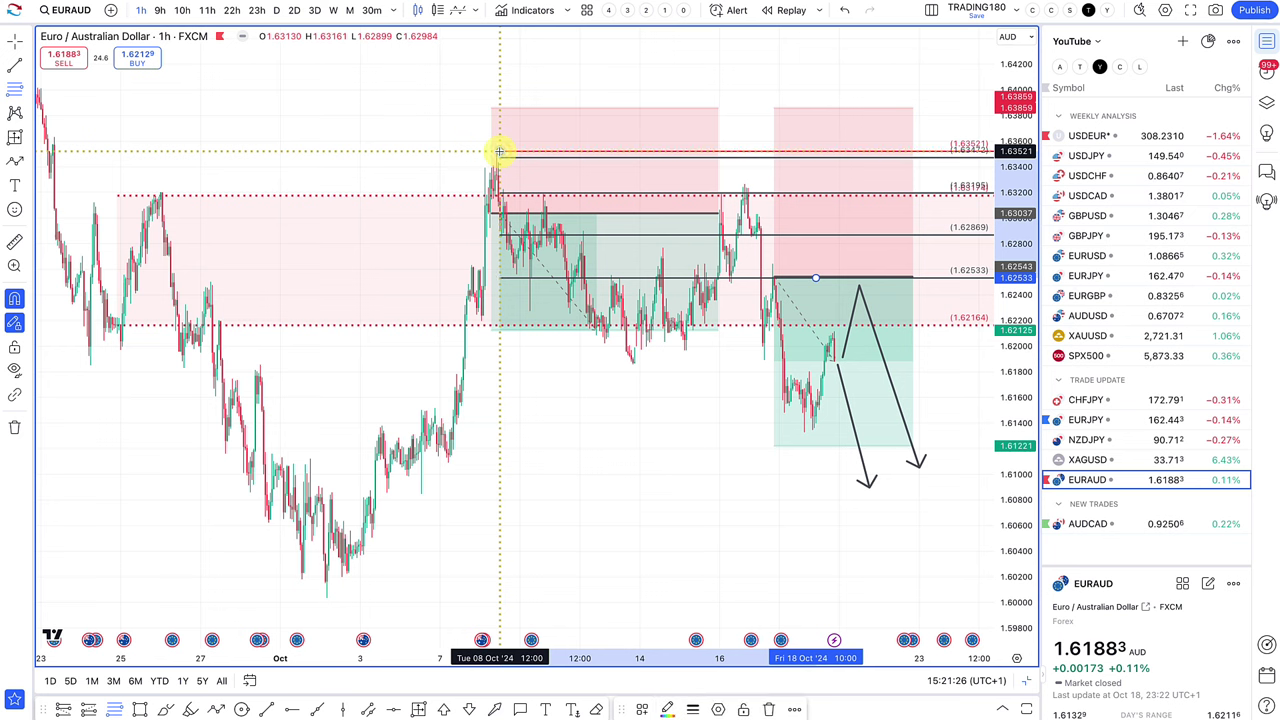
{"action": "left_click", "coordinate": [499, 151]}
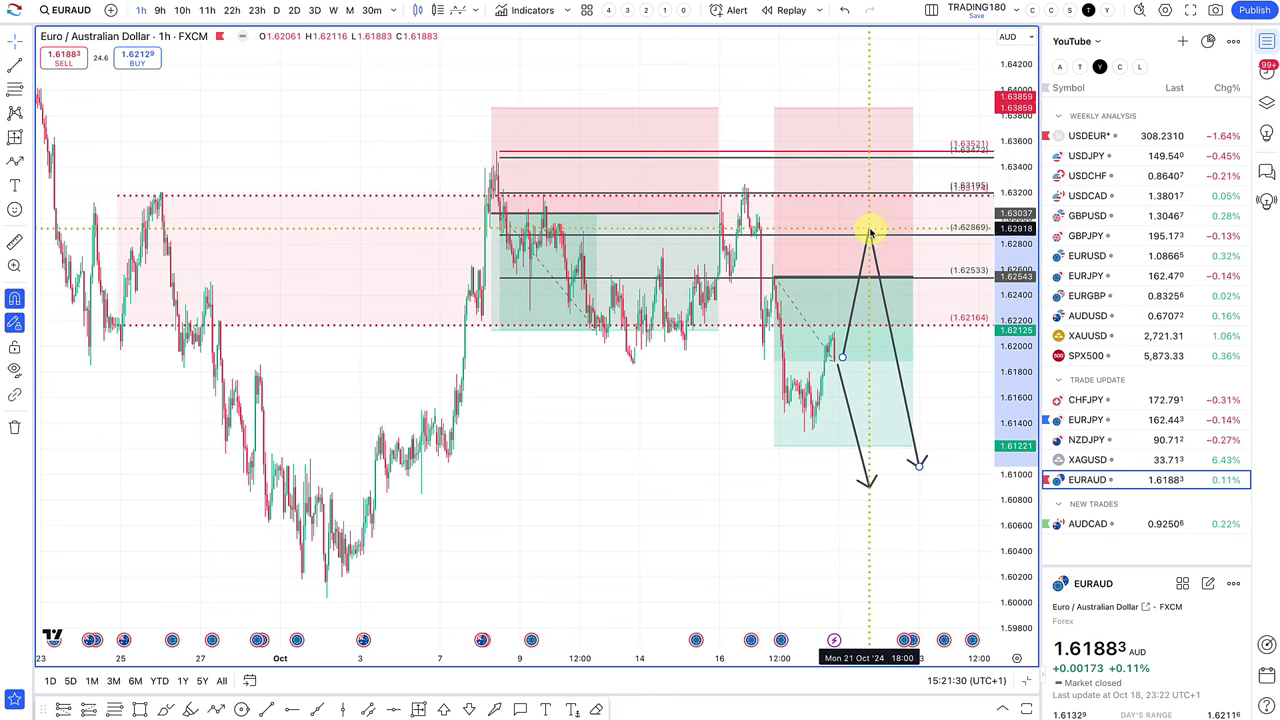
{"action": "mouse_move", "coordinate": [870, 232]}
{"action": "left_mouse_down"}
{"action": "mouse_move", "coordinate": [870, 196]}
{"action": "mouse_move", "coordinate": [874, 286]}
{"action": "mouse_move", "coordinate": [871, 186]}
{"action": "left_mouse_up"}
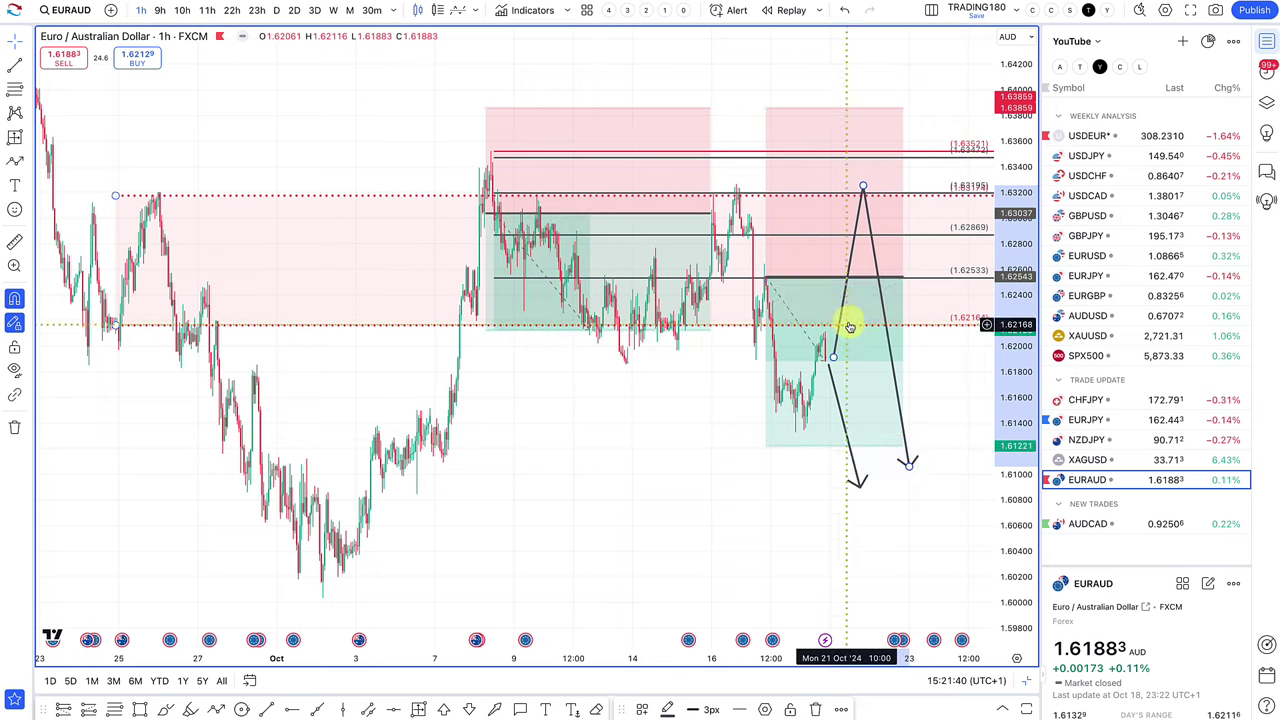
- Open AUDCAD and examine the long trade from the mid-October low on the 1-hour timeframe
{"action": "left_click", "coordinate": [1121, 525]}
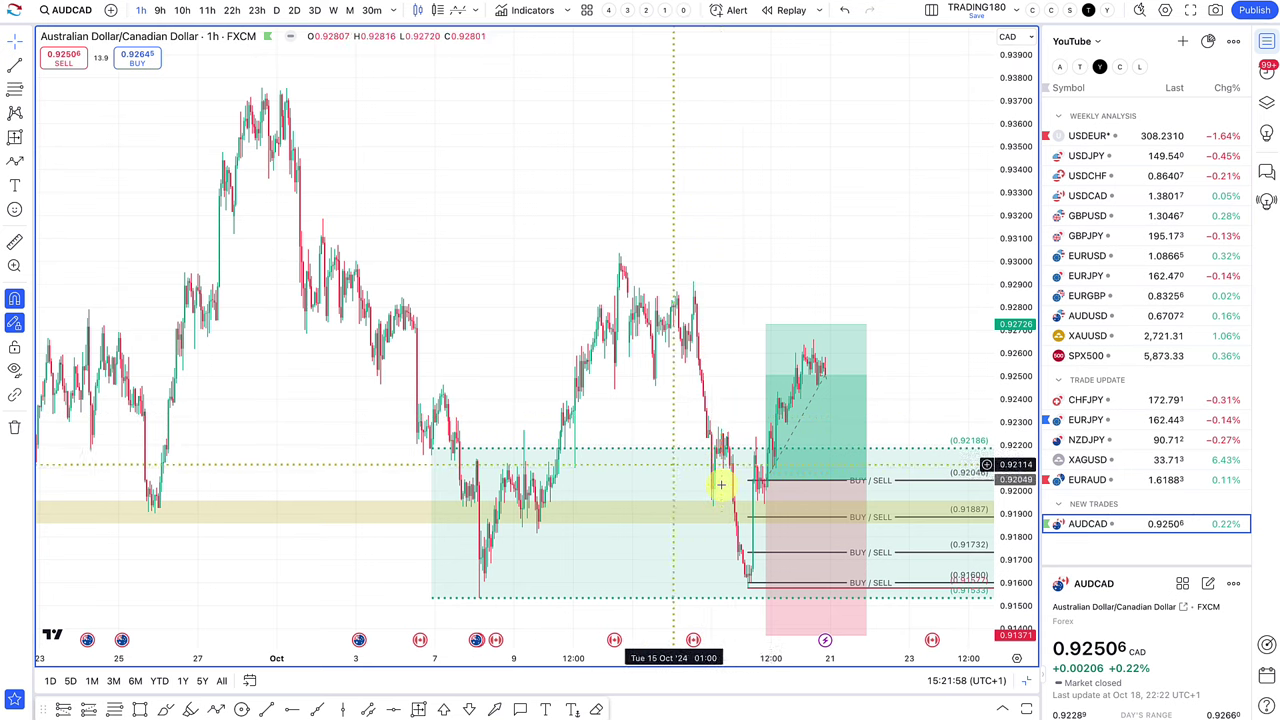
{"action": "scroll", "coordinate": [654, 492], "scroll_direction": "down", "scroll_amount": 5}
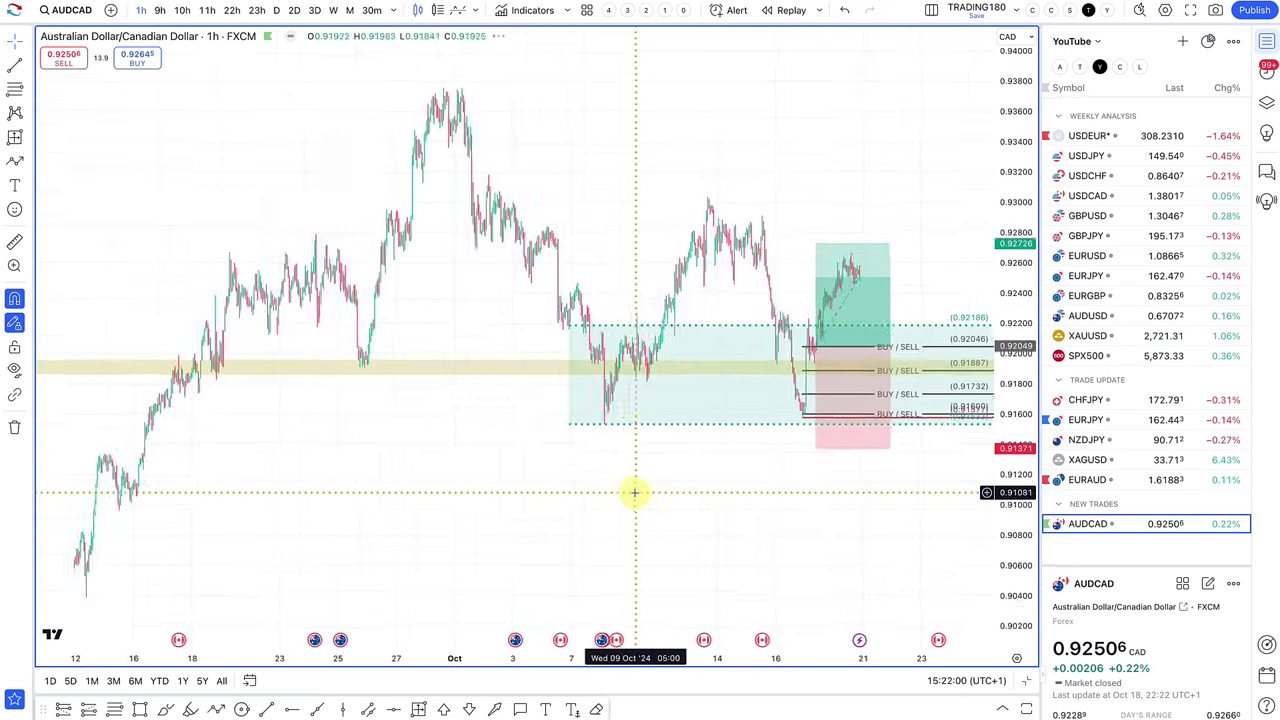
{"action": "scroll", "coordinate": [770, 400], "scroll_direction": "up", "scroll_amount": 2}
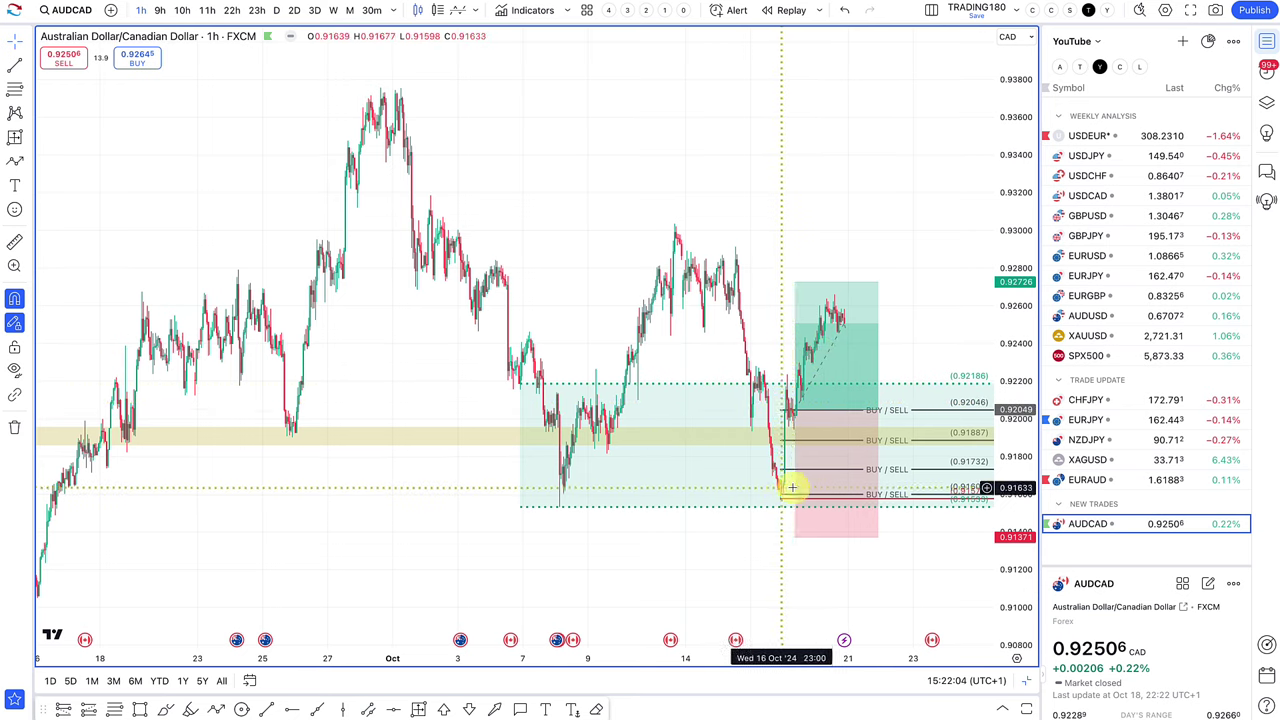
{"action": "mouse_move", "coordinate": [814, 493]}
{"action": "scroll", "coordinate": [802, 409], "scroll_direction": "up", "scroll_amount": 3}
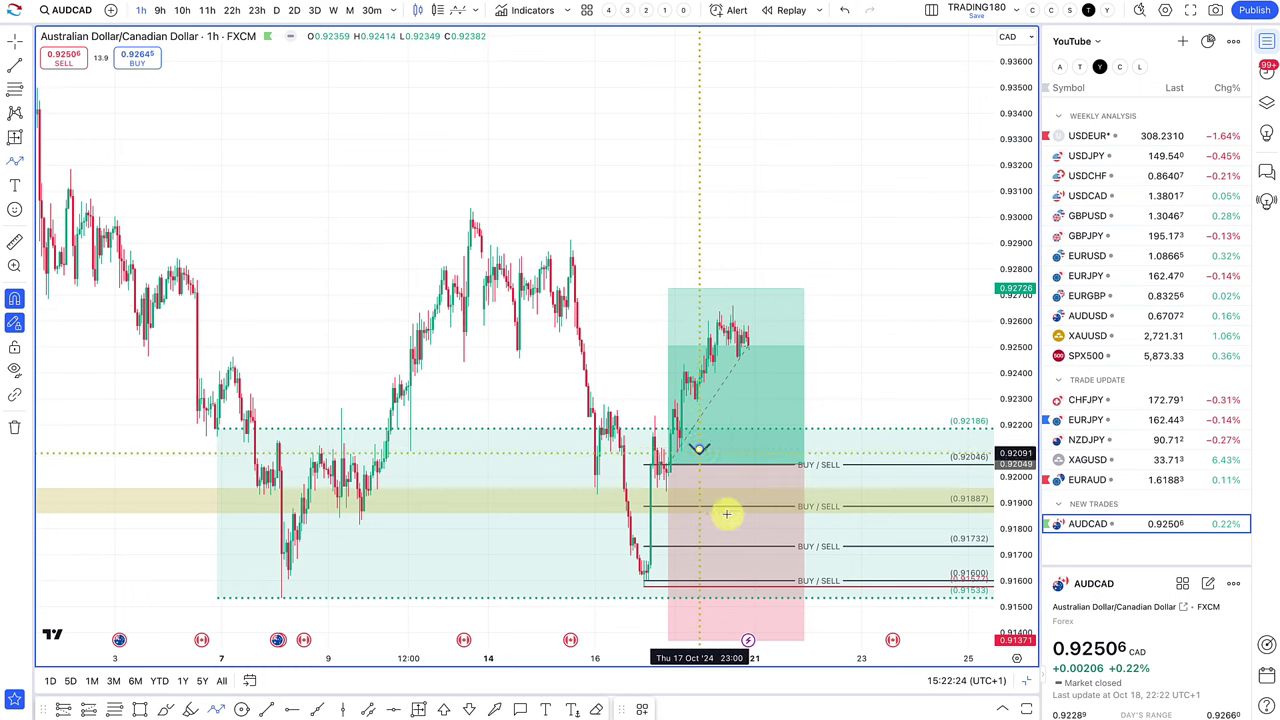
- Draw an arrow along AUDCAD's rally from about 0.9211 to 0.92546, and remove it
{"action": "left_click_drag", "start_coordinate": [699, 449], "coordinate": [714, 374]}
{"action": "left_click_drag", "start_coordinate": [737, 326], "coordinate": [741, 336]}
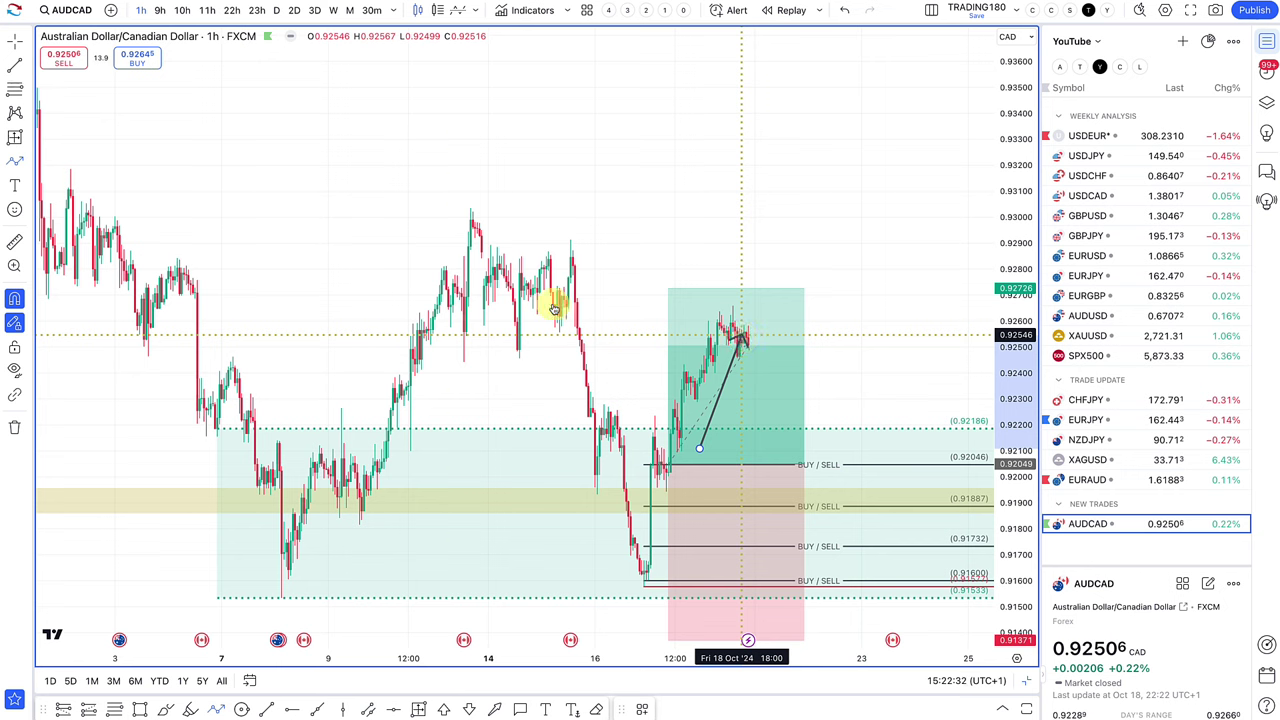
{"action": "key", "text": "Escape"}
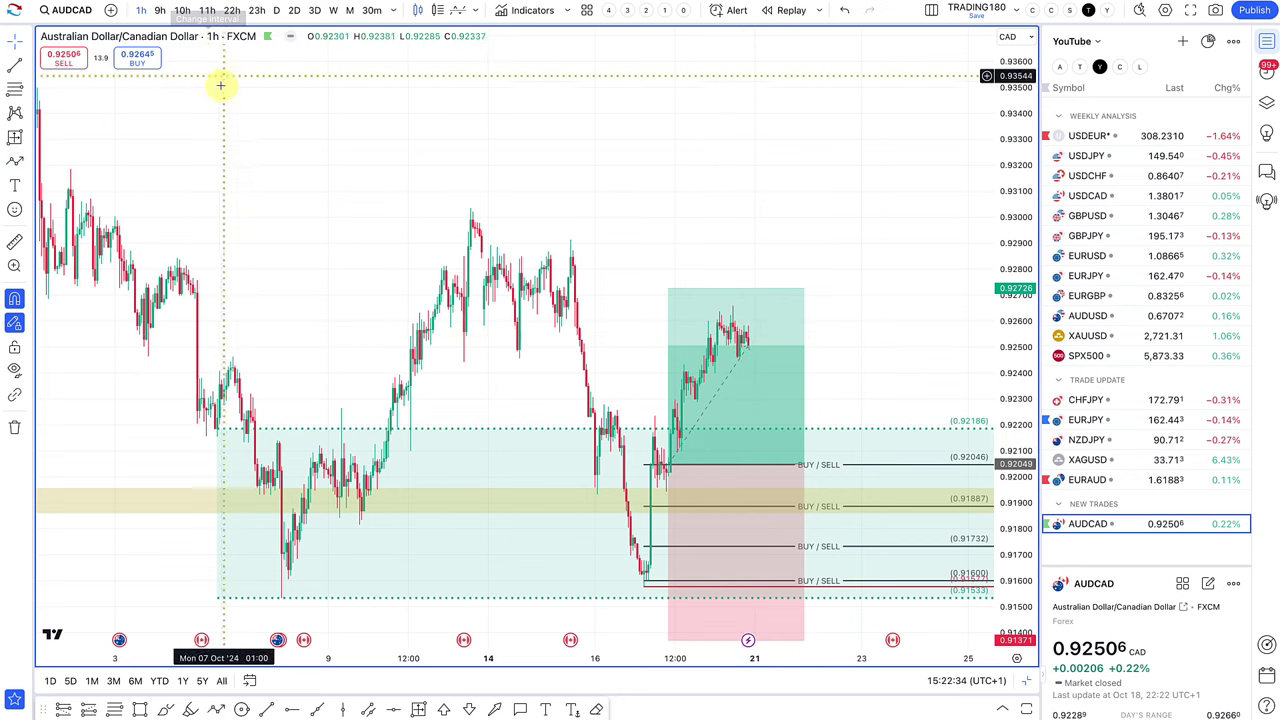
- Draw a rising arrow from AUDCAD's latest candle to about 0.9326 and handwrite "50" beside it with the brush
{"action": "left_click", "coordinate": [15, 163]}
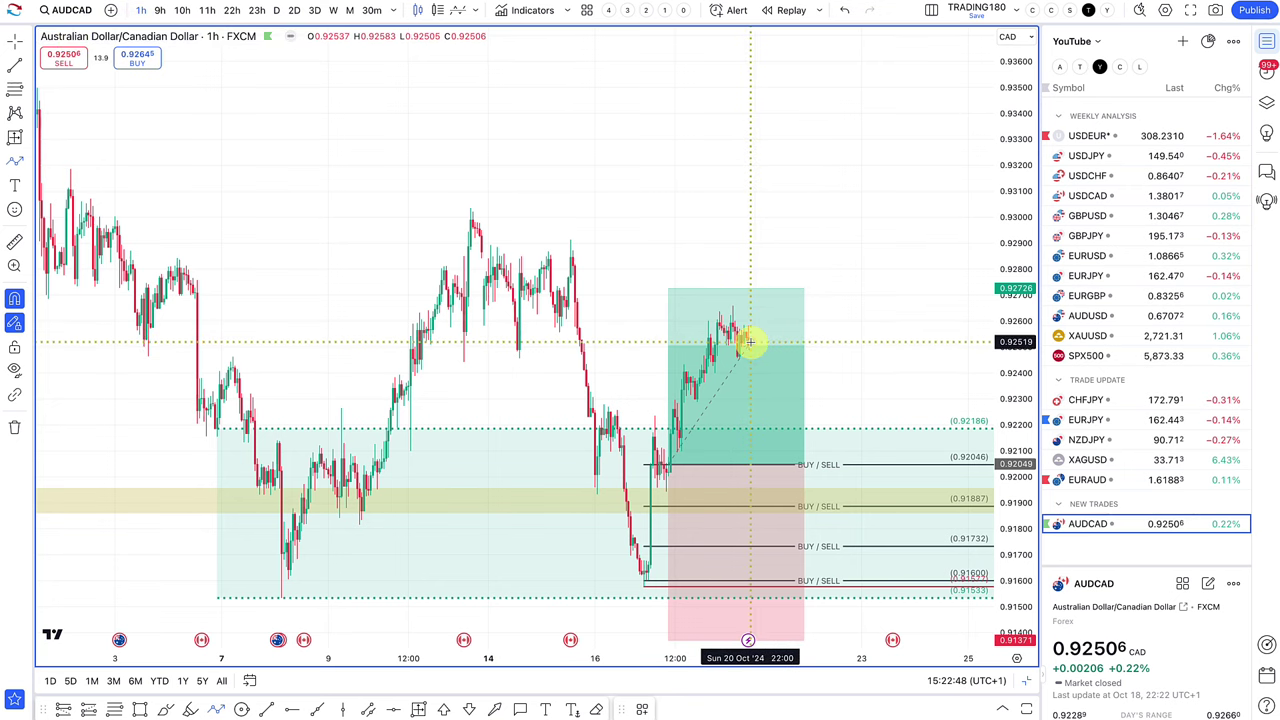
{"action": "left_click_drag", "start_coordinate": [750, 342], "coordinate": [807, 150]}
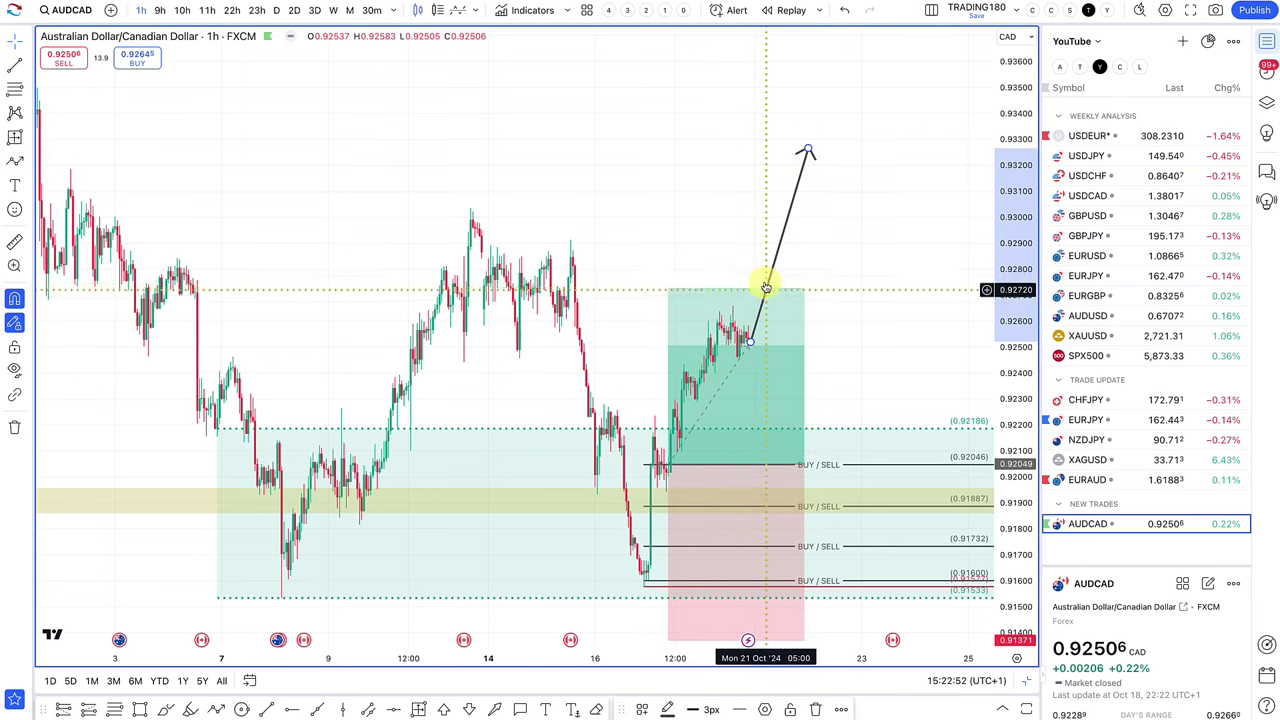
{"action": "left_click", "coordinate": [165, 710]}
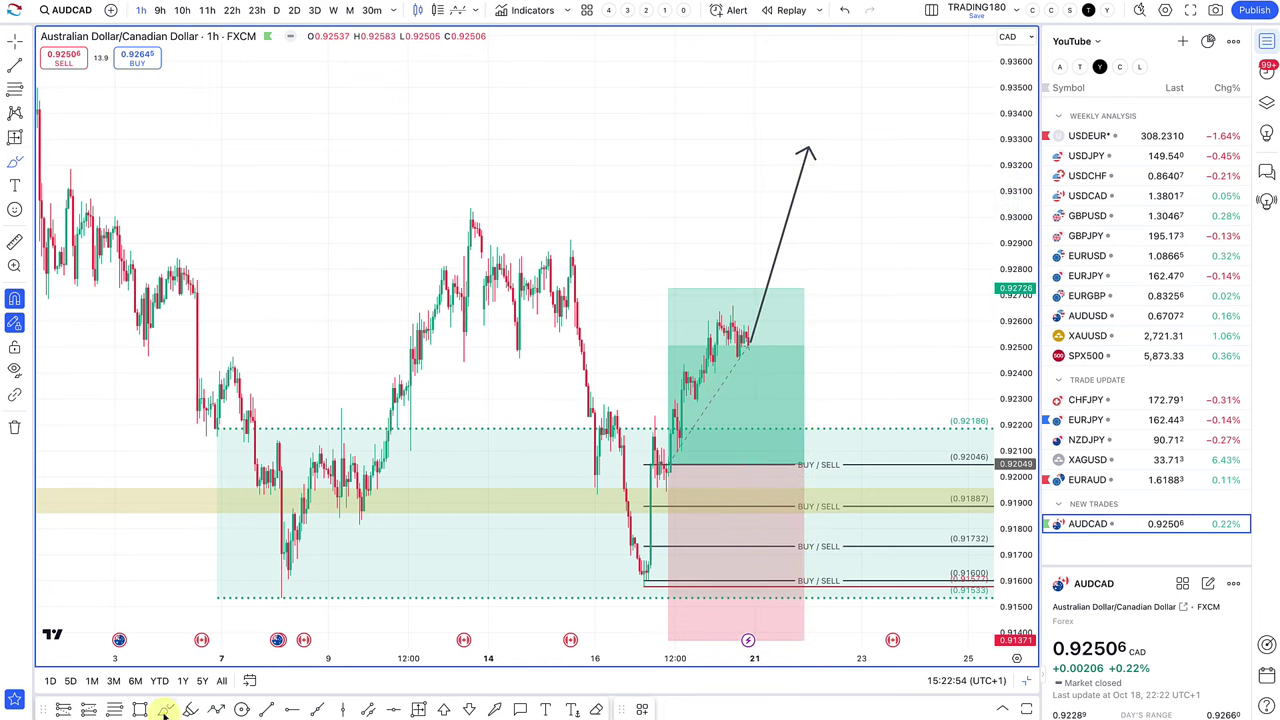
{"action": "mouse_move", "coordinate": [877, 249]}
{"action": "left_mouse_down"}
{"action": "mouse_move", "coordinate": [866, 306]}
{"action": "mouse_move", "coordinate": [837, 328]}
{"action": "left_mouse_up"}
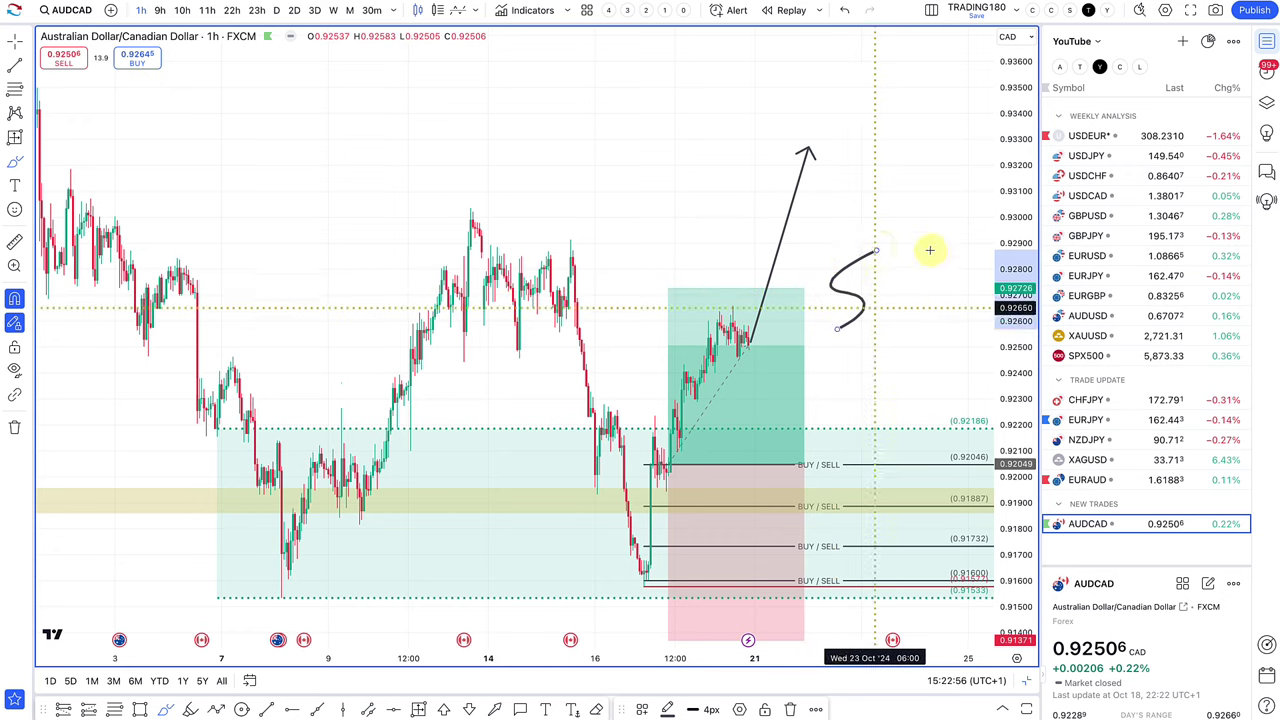
{"action": "mouse_move", "coordinate": [925, 253]}
{"action": "left_mouse_down"}
{"action": "mouse_move", "coordinate": [940, 260]}
{"action": "mouse_move", "coordinate": [905, 248]}
{"action": "left_mouse_up"}
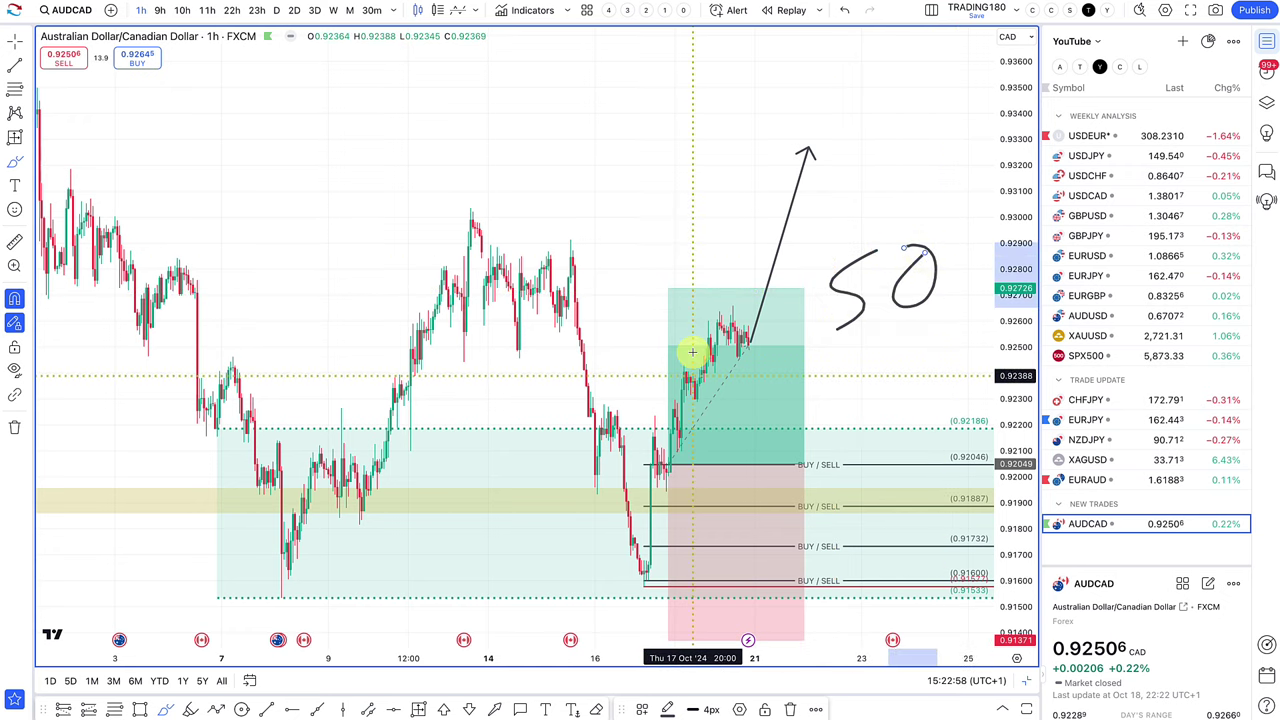
- Brush crosses over the three lower BUY / SELL levels at 0.91887, 0.91732 and 0.91600
{"action": "scroll", "coordinate": [817, 325], "scroll_direction": "down", "scroll_amount": 1}
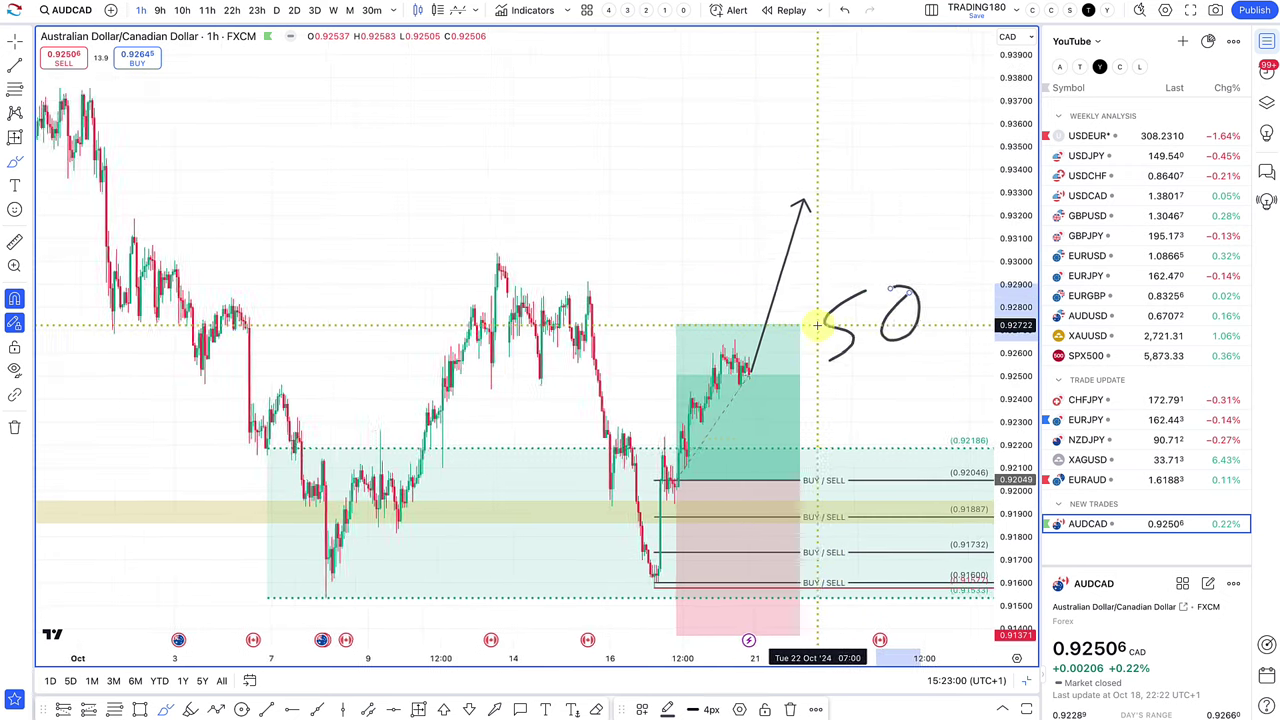
{"action": "scroll", "coordinate": [817, 325], "scroll_direction": "down", "scroll_amount": 1}
{"action": "mouse_move", "coordinate": [815, 507]}
{"action": "left_mouse_down"}
{"action": "mouse_move", "coordinate": [857, 525]}
{"action": "mouse_move", "coordinate": [858, 562]}
{"action": "left_mouse_up"}
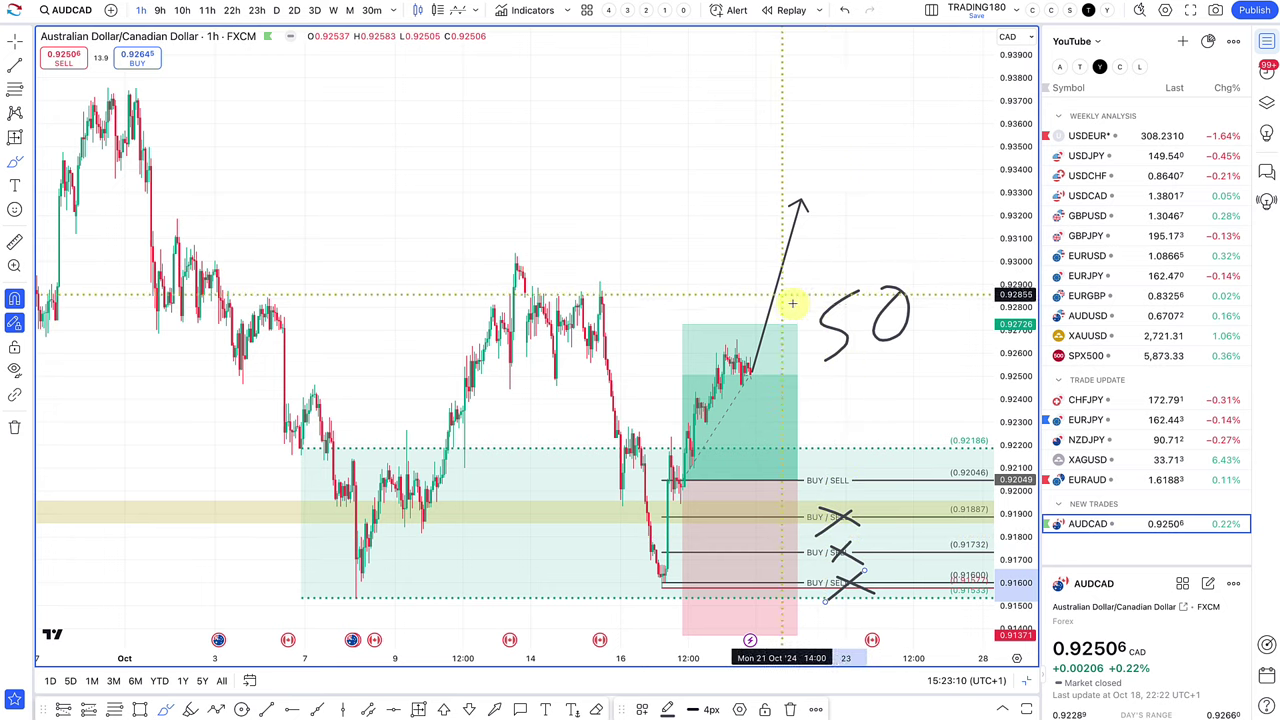
- Switch AUDCAD to the daily timeframe and examine the late-September high above the long trade
{"action": "scroll", "coordinate": [742, 316], "scroll_direction": "down", "scroll_amount": 1}
{"action": "scroll", "coordinate": [742, 316], "scroll_direction": "down", "scroll_amount": 1}
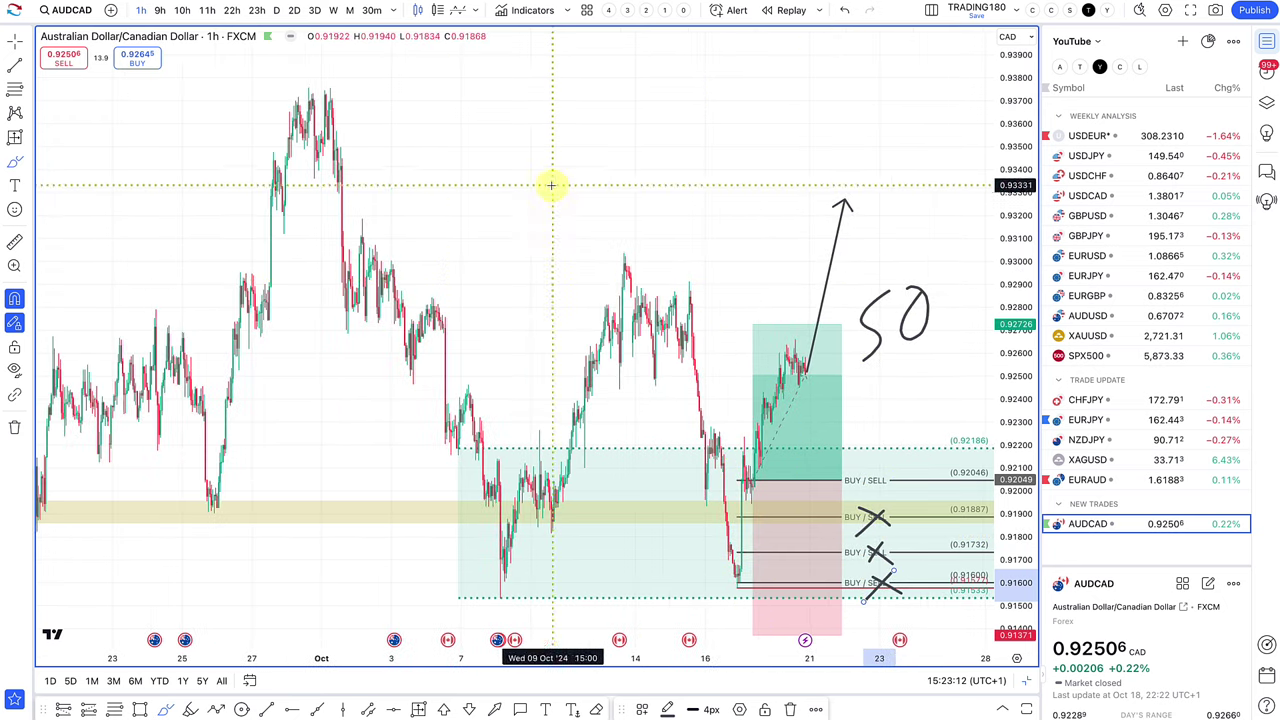
{"action": "left_click", "coordinate": [182, 681]}
{"action": "scroll", "coordinate": [583, 346], "scroll_direction": "up", "scroll_amount": 3}
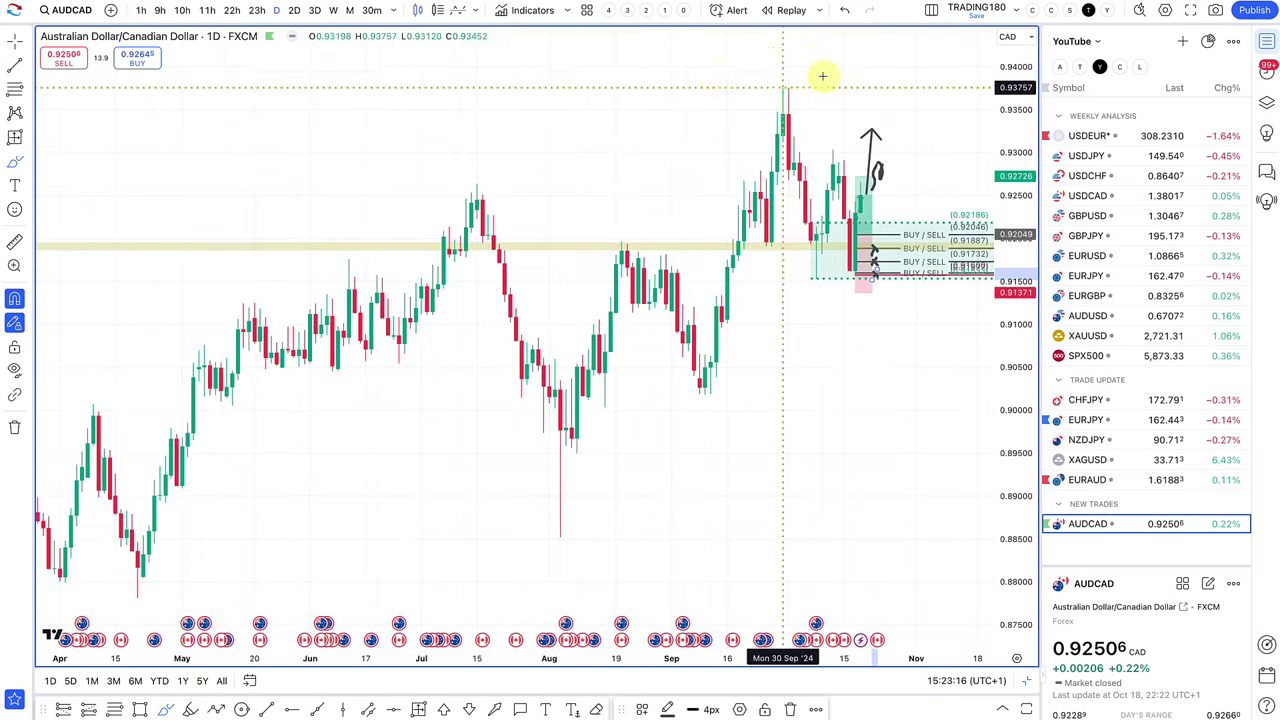